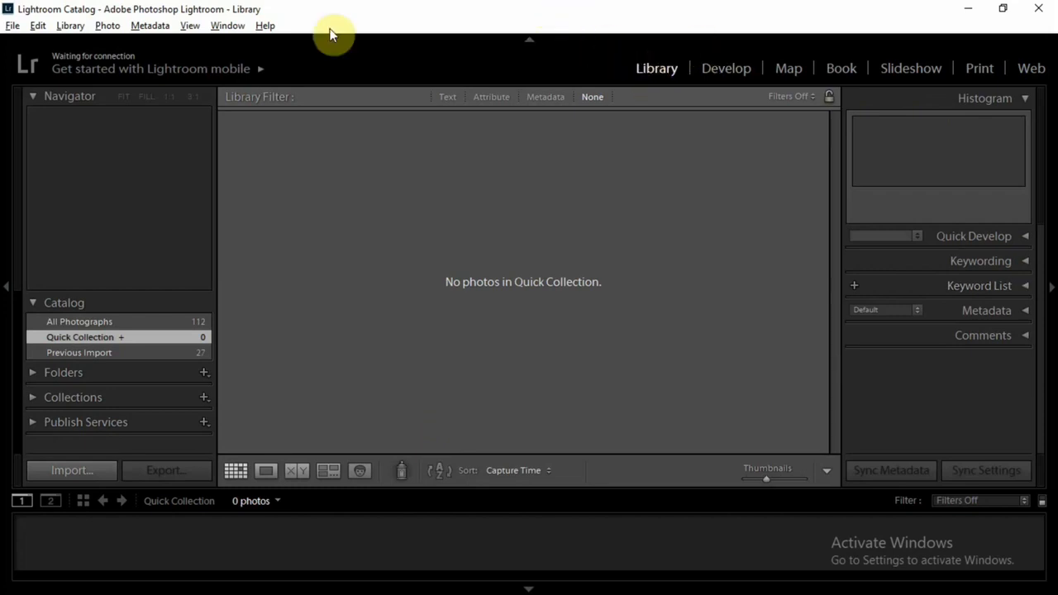
pyautogui.click(12, 25)
pyautogui.moveTo(31, 26)
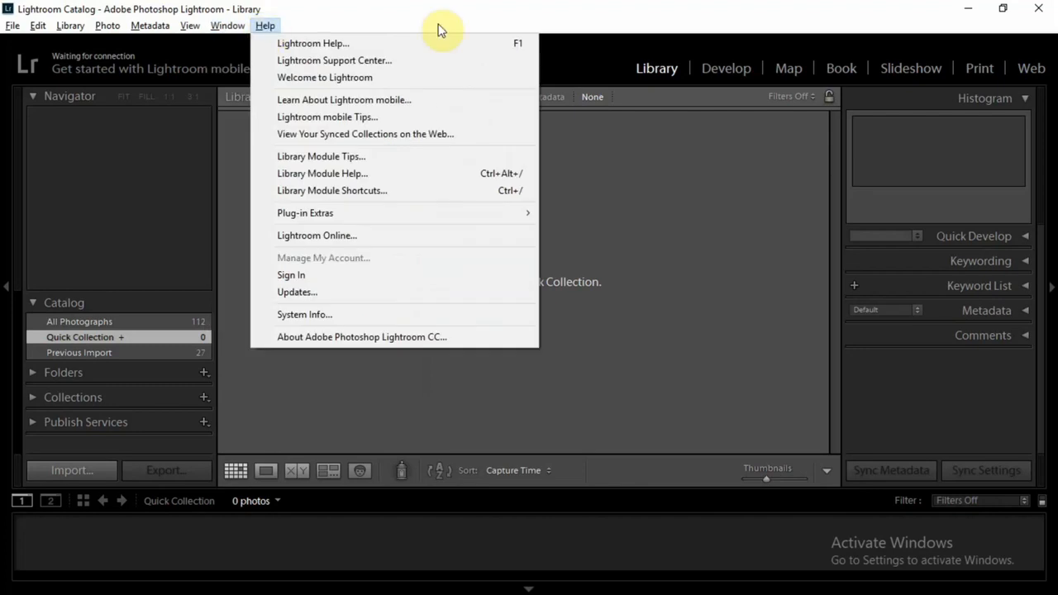
pyautogui.click(468, 30)
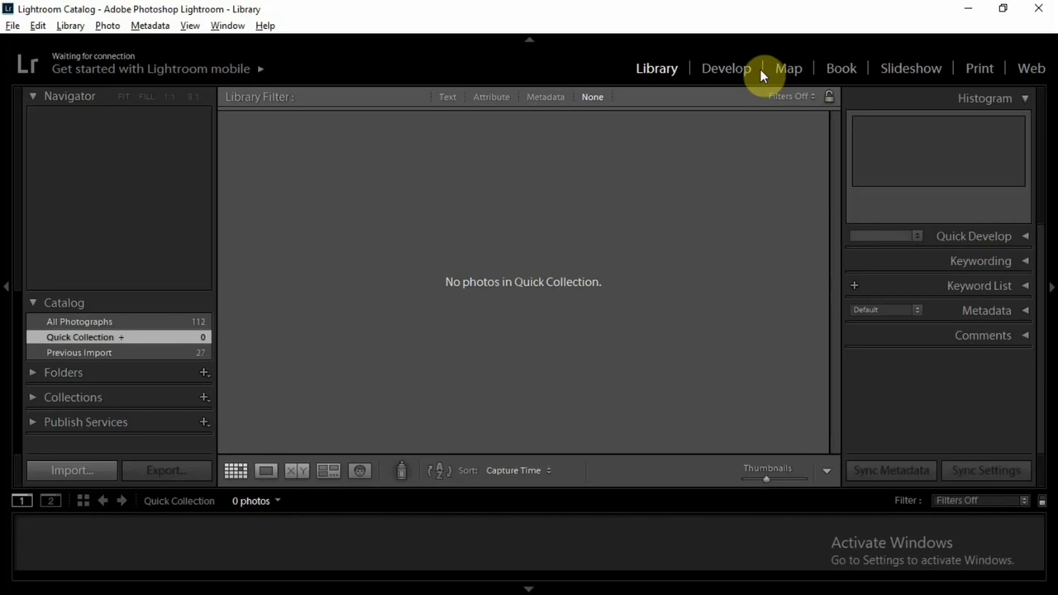
pyautogui.click(726, 71)
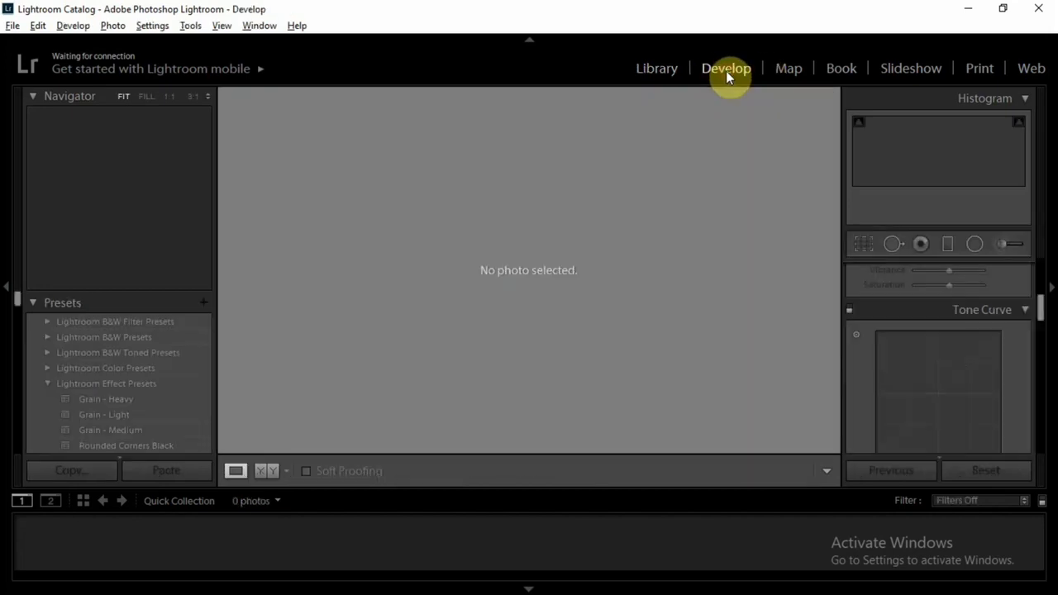
pyautogui.click(663, 67)
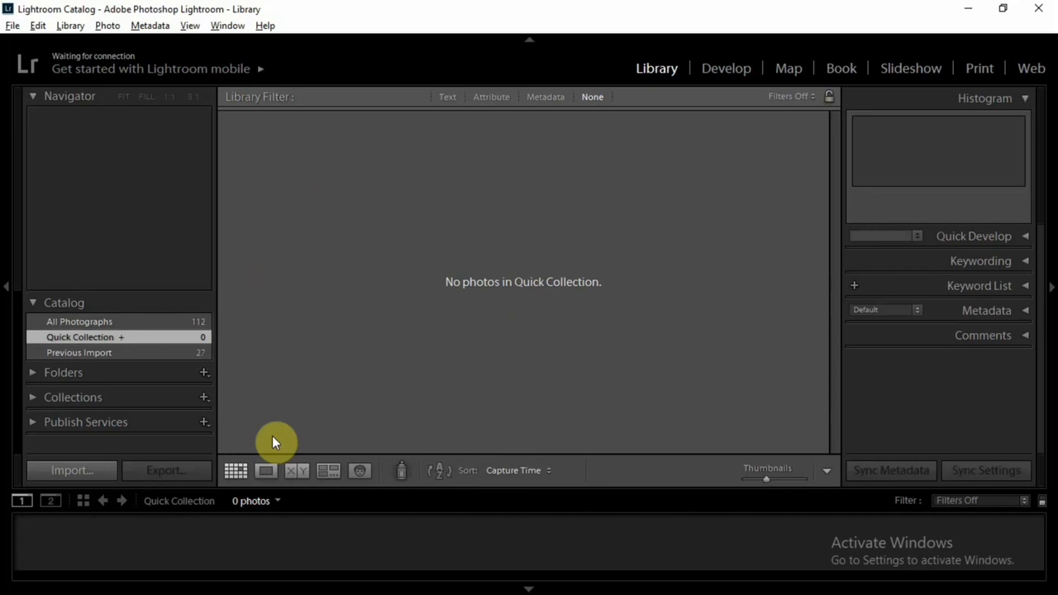
pyautogui.click(10, 26)
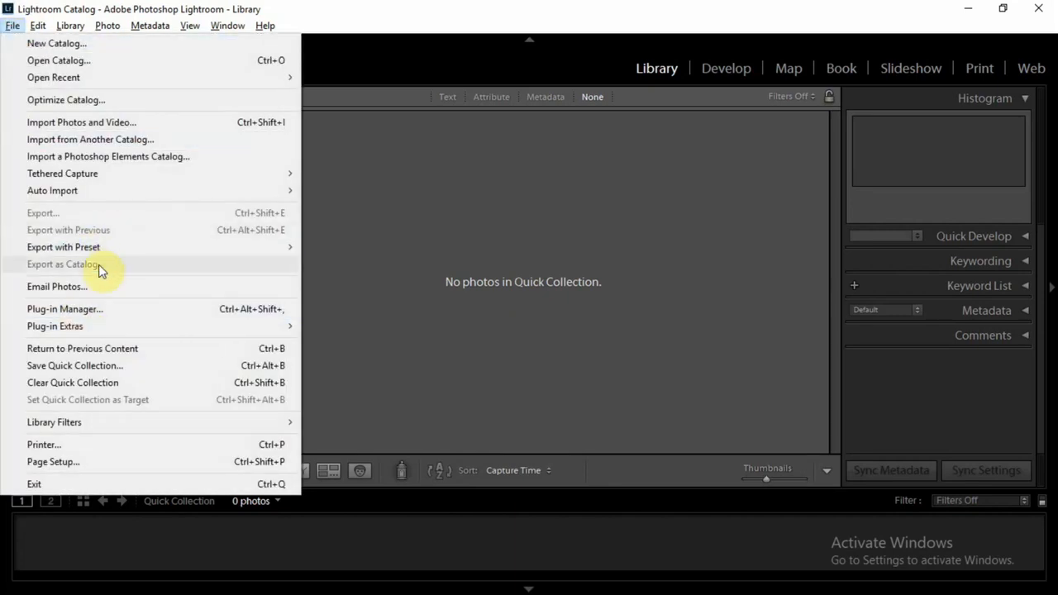
pyautogui.moveTo(103, 192)
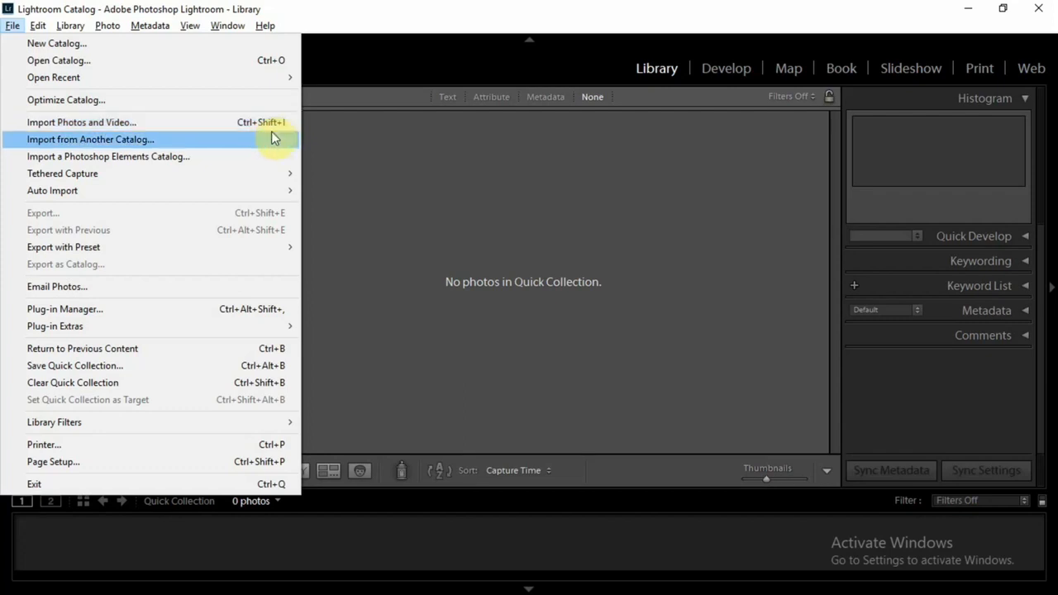
pyautogui.click(402, 27)
# Switch to File Explorer and bring the two selected photos from the 100MSDCF folder into Lightroom for import.
pyautogui.click(71, 475)
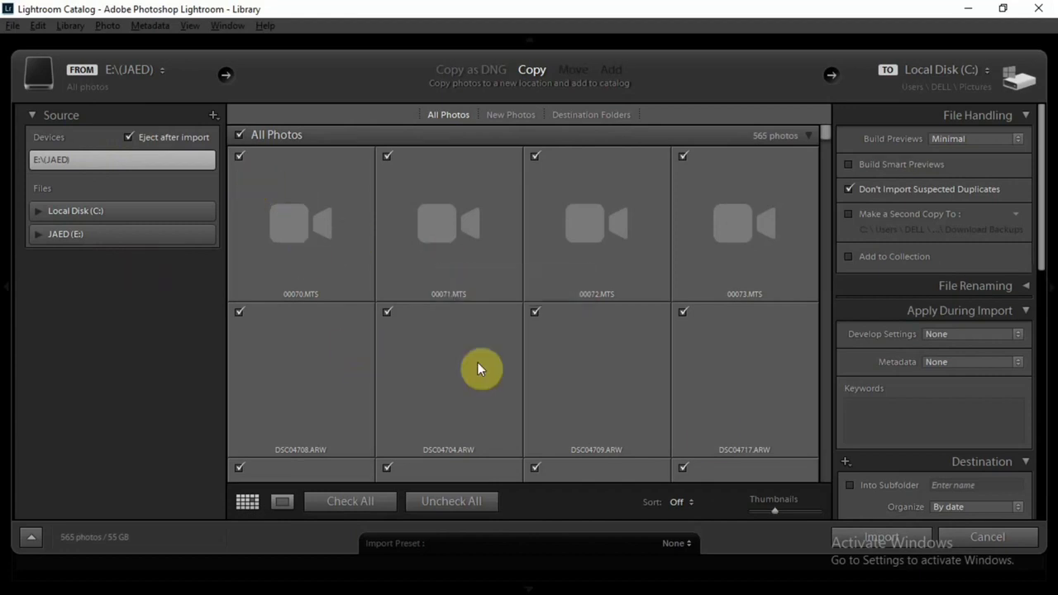
pyautogui.click(993, 532)
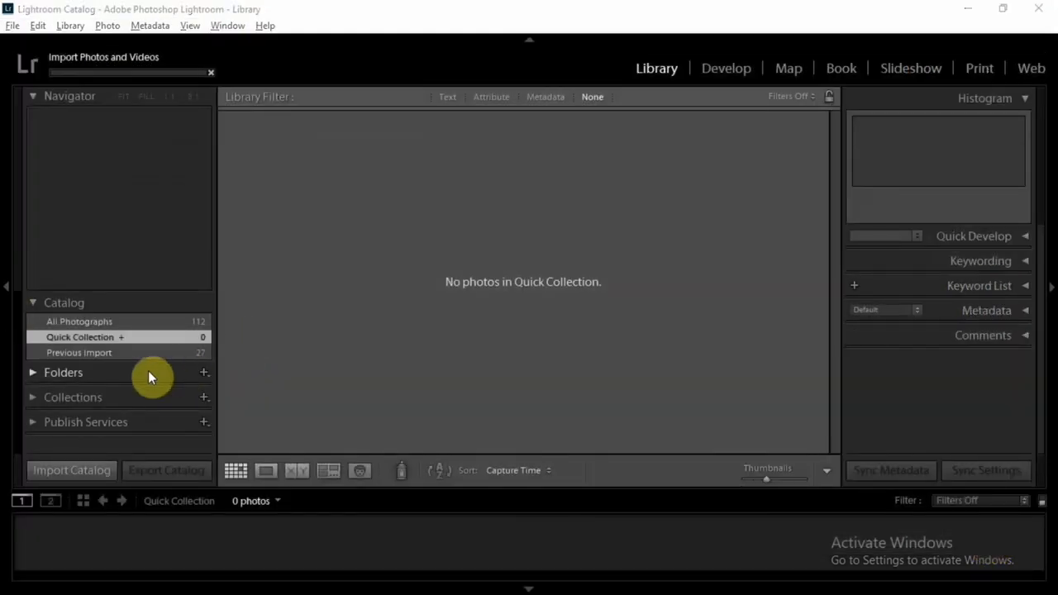
pyautogui.hotkey('alt', 'Tab')
pyautogui.hotkey('alt', 'Tab')
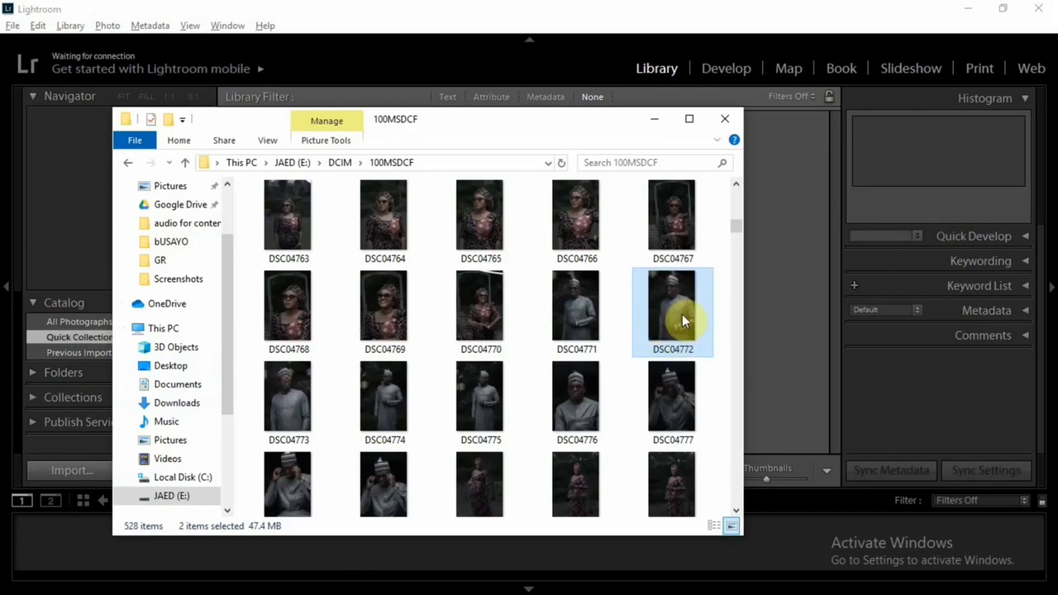
pyautogui.moveTo(683, 321); pyautogui.dragTo(765, 301)
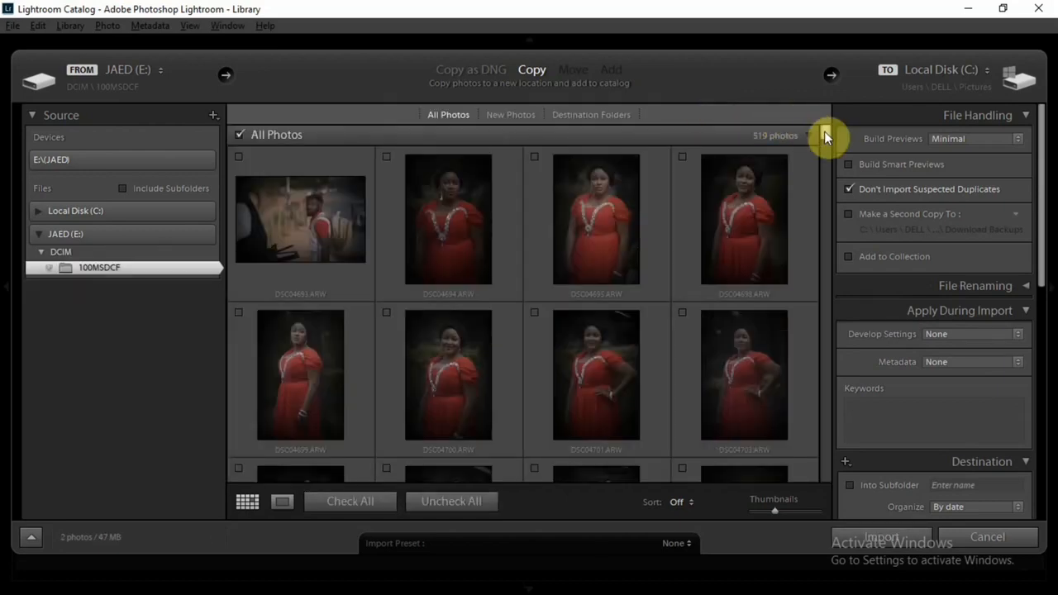
# Compare DSC04769.ARW and DSC04770.ARW in the large preview, and include only DSC04769.ARW of the two in the import.
pyautogui.moveTo(824, 132); pyautogui.dragTo(823, 166)
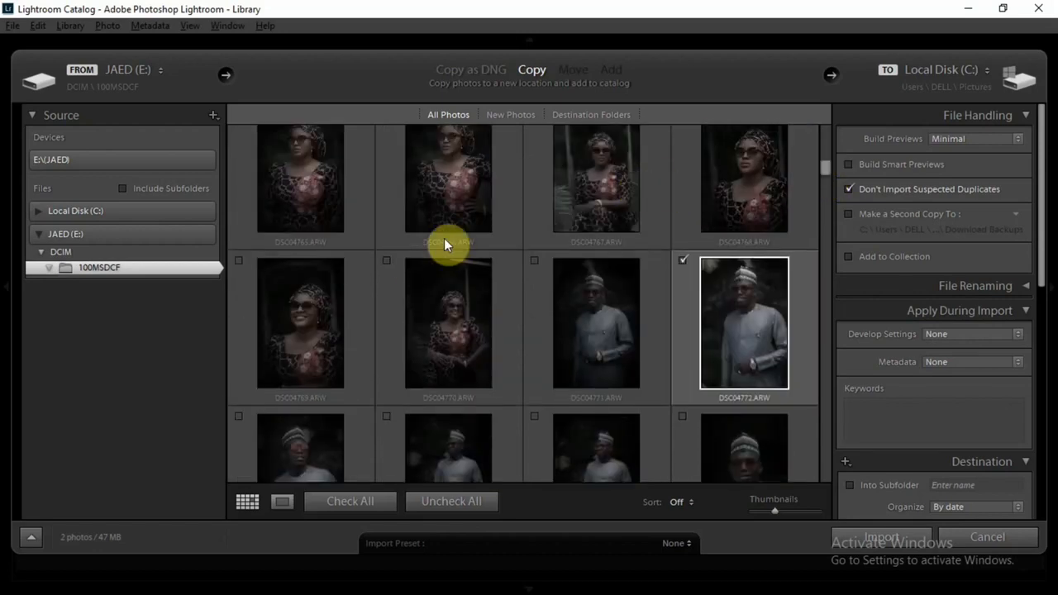
pyautogui.doubleClick(293, 325)
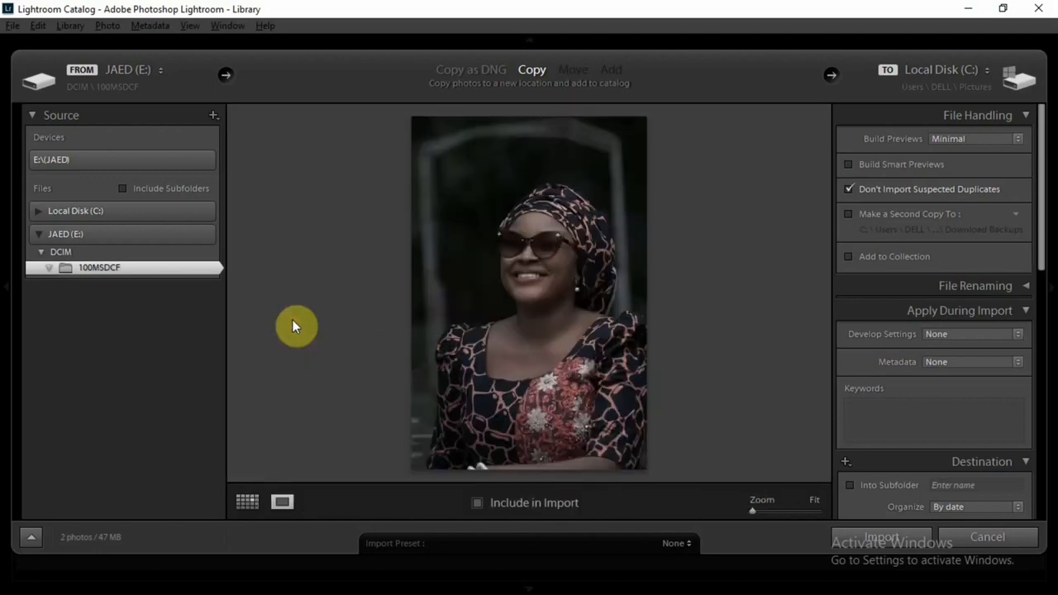
pyautogui.press('Right')
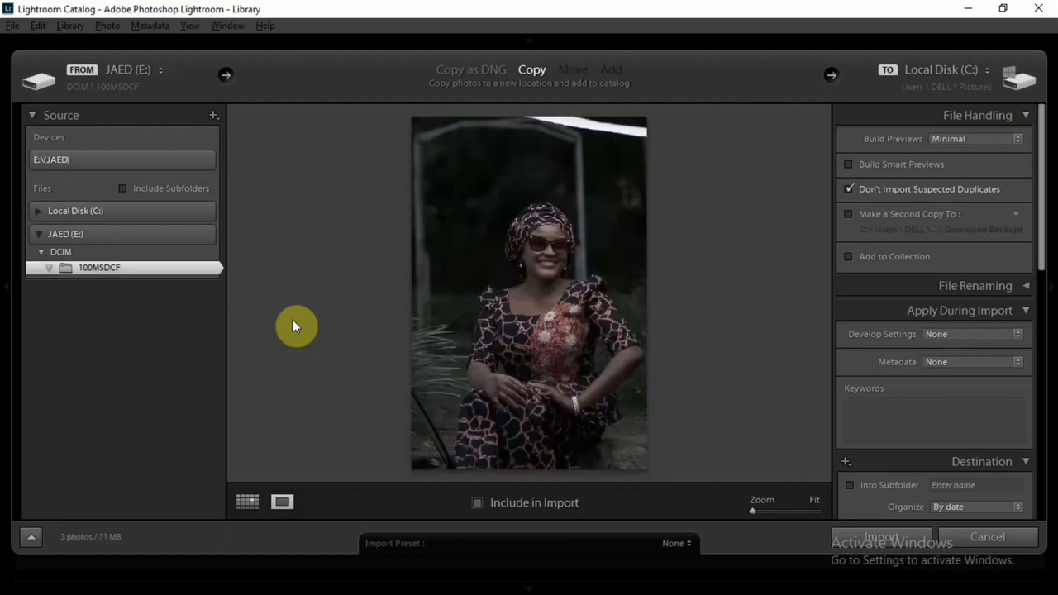
pyautogui.press('Right')
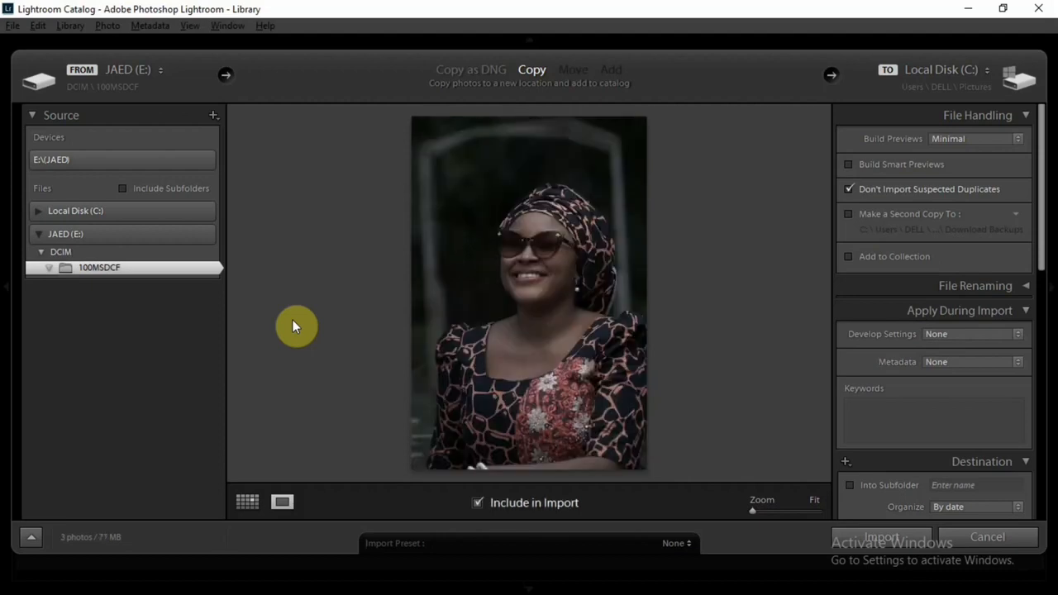
pyautogui.click(478, 504)
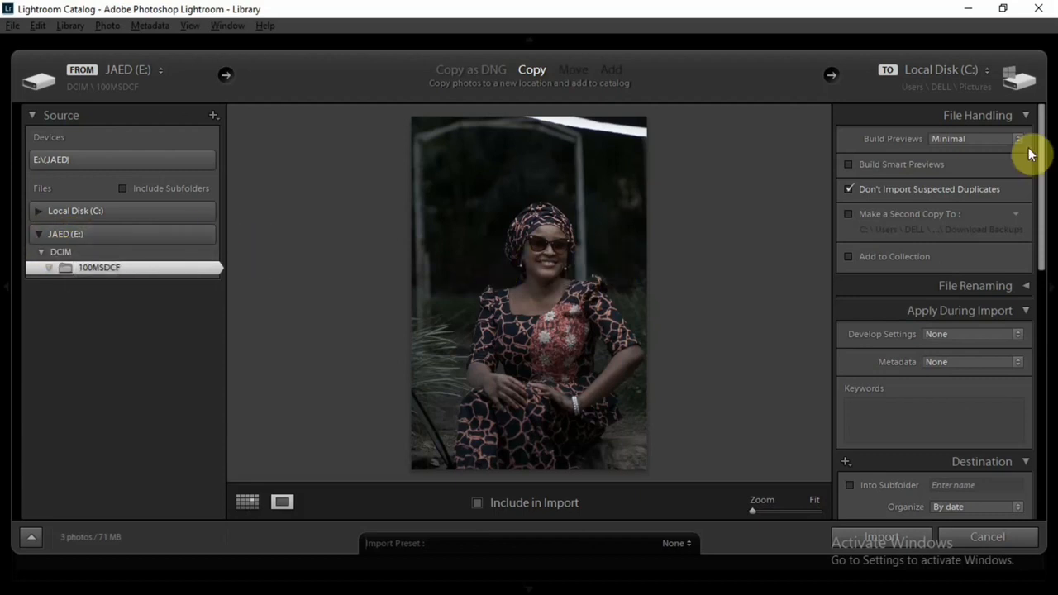
pyautogui.doubleClick(521, 224)
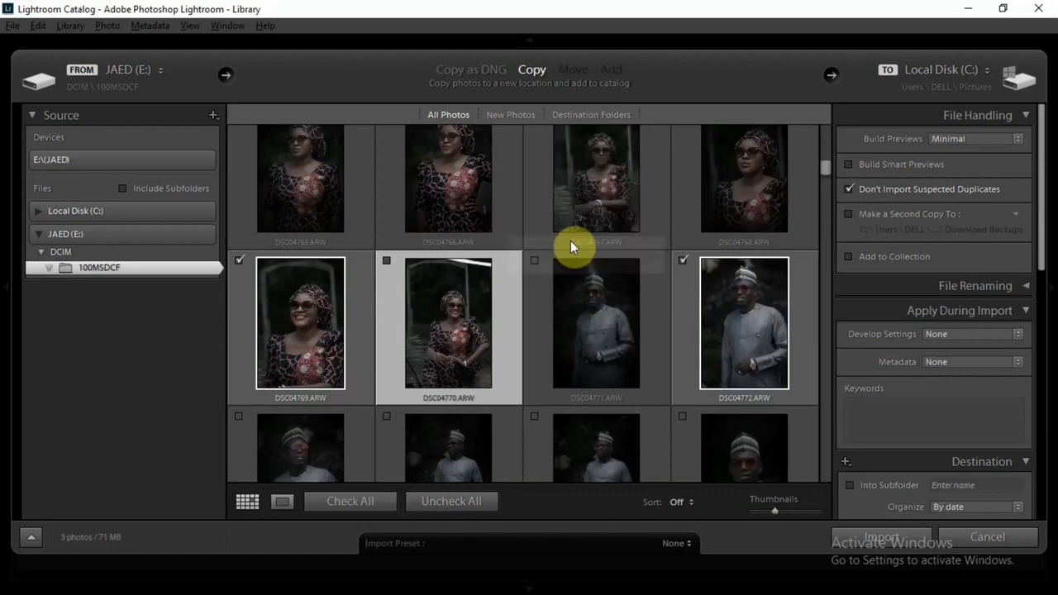
pyautogui.scroll(-1, 570, 235)
pyautogui.scroll(1, 571, 233)
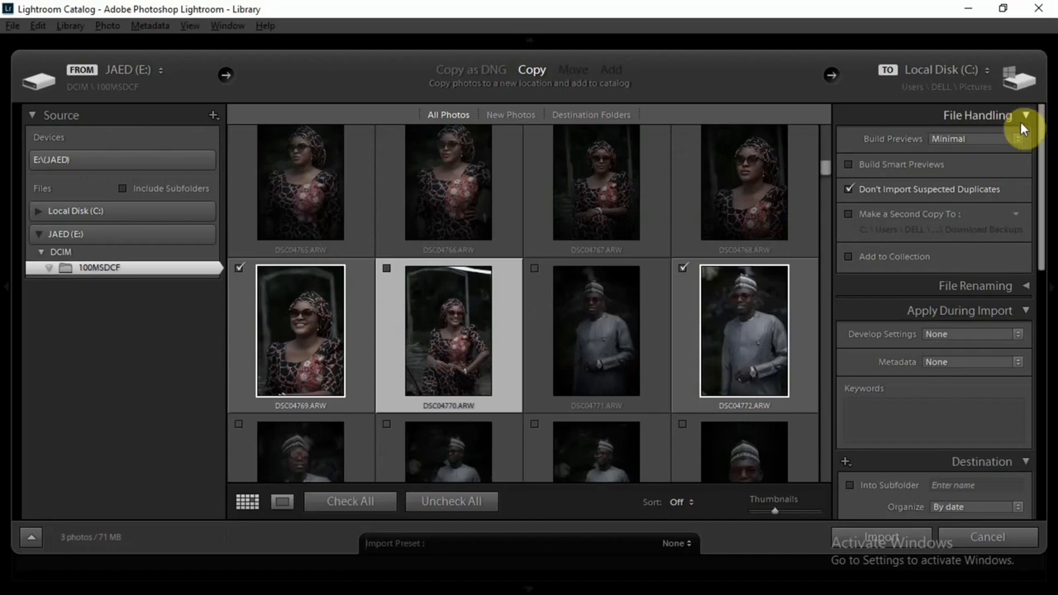
# Enable file renaming for the import with the Custom Name - Sequence template and the custom text LIGHTROOM.
pyautogui.click(1030, 287)
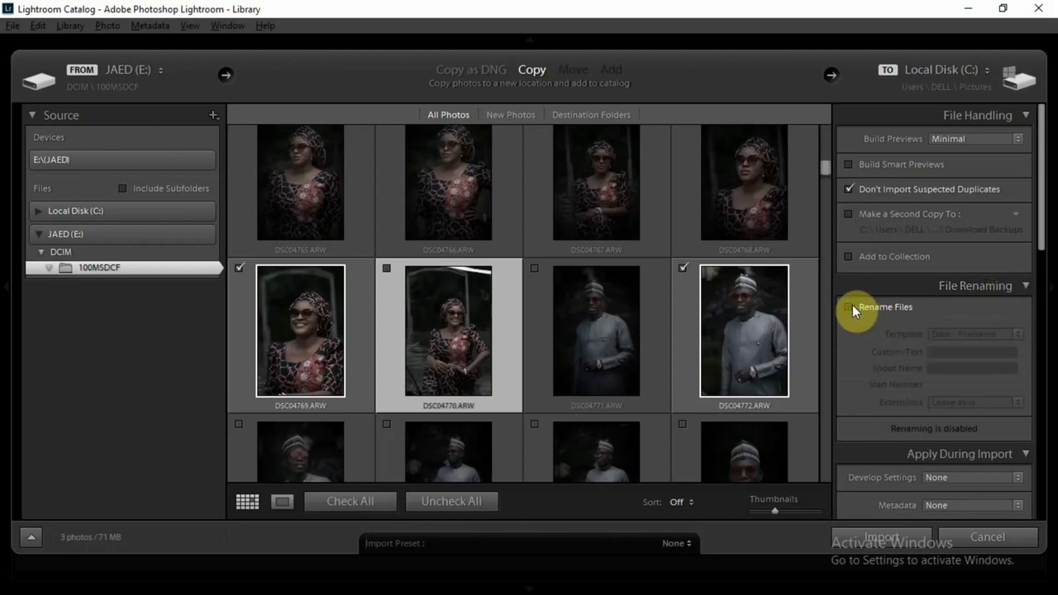
pyautogui.click(853, 306)
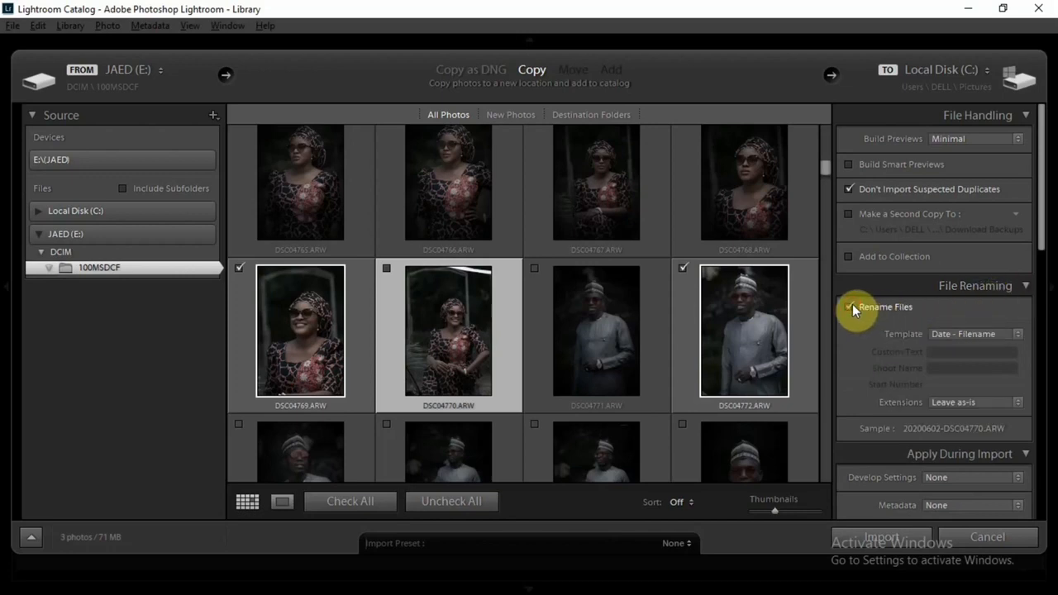
pyautogui.click(976, 335)
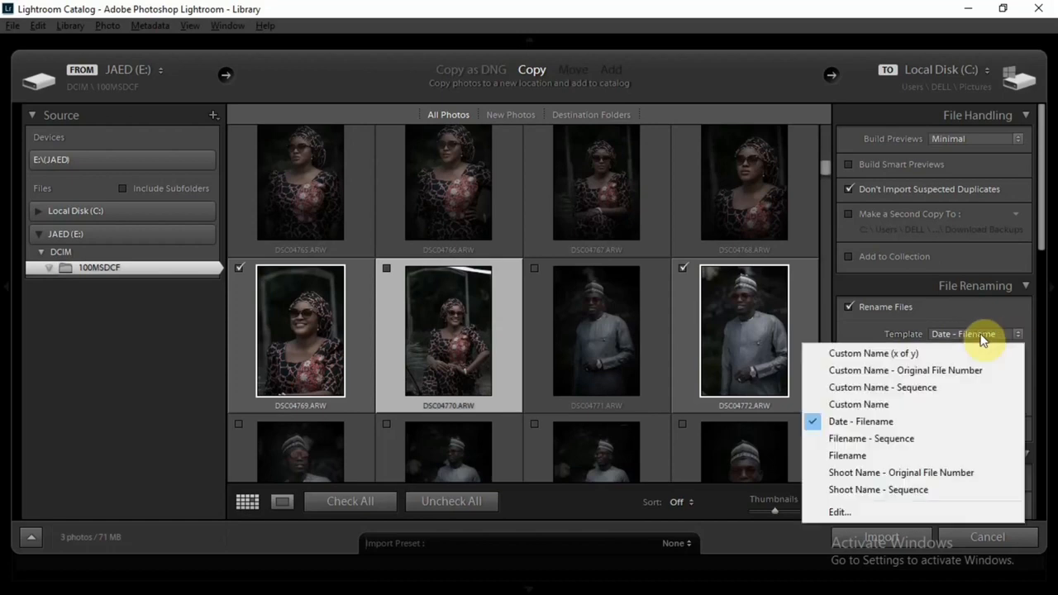
pyautogui.click(896, 387)
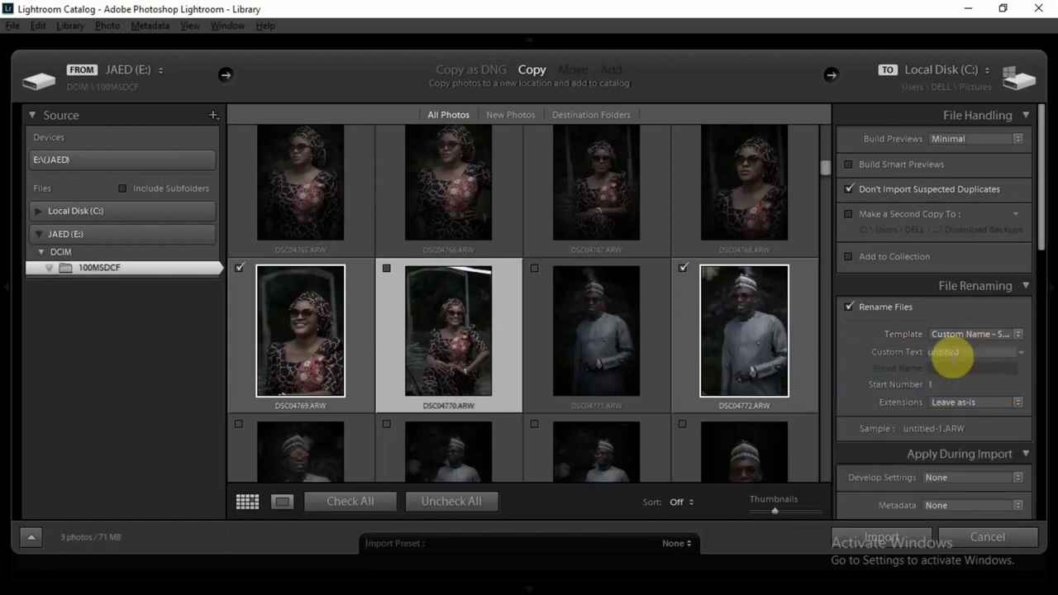
pyautogui.click(955, 352)
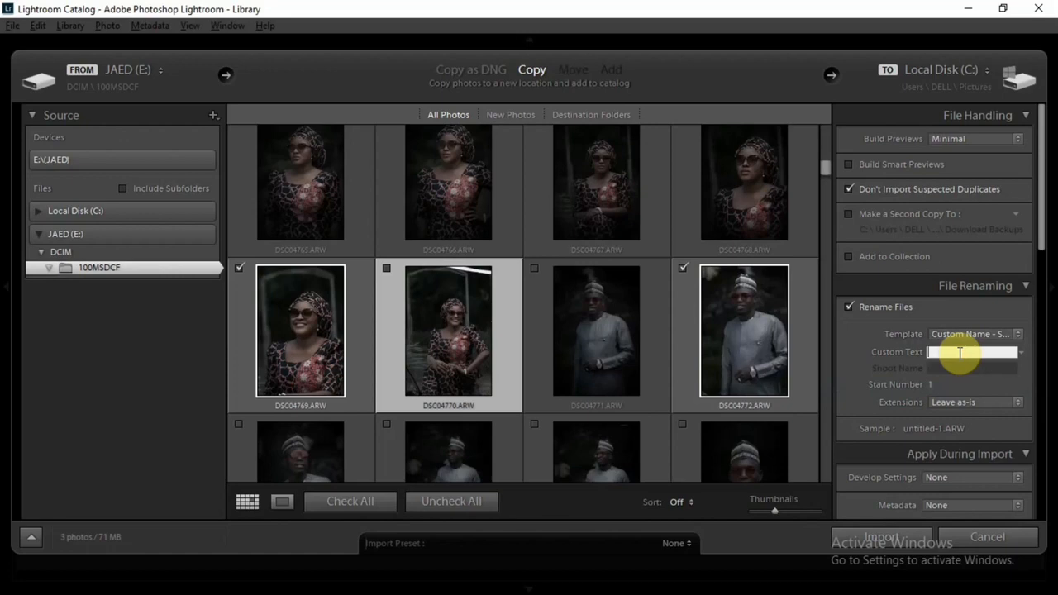
pyautogui.write('LIGHTROOM')
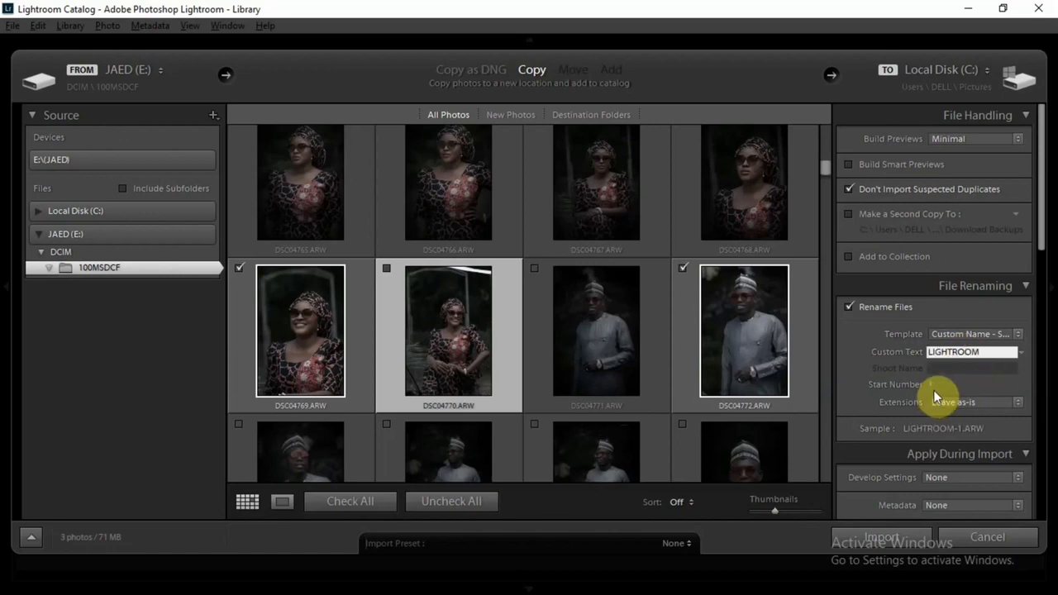
pyautogui.click(1007, 332)
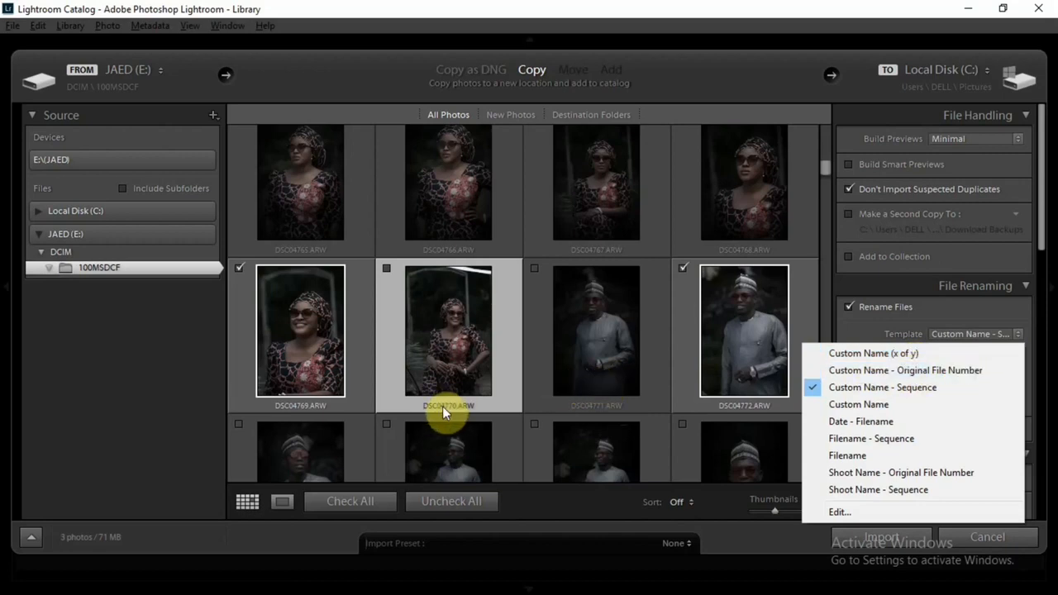
pyautogui.click(896, 388)
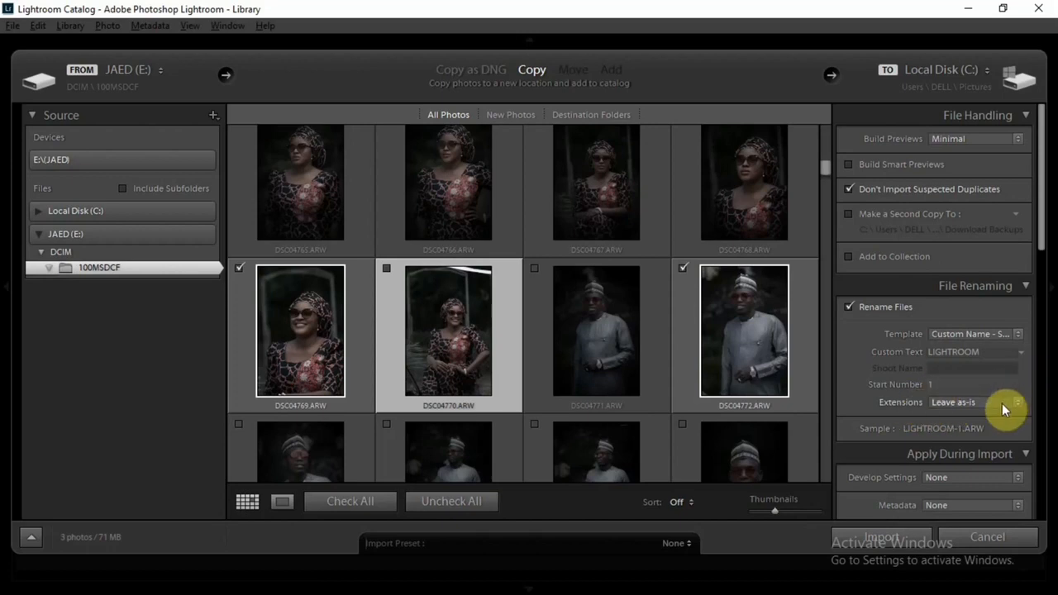
# Look through the develop presets that can be applied during import, keeping the develop settings at None.
pyautogui.moveTo(1043, 238); pyautogui.dragTo(1041, 310)
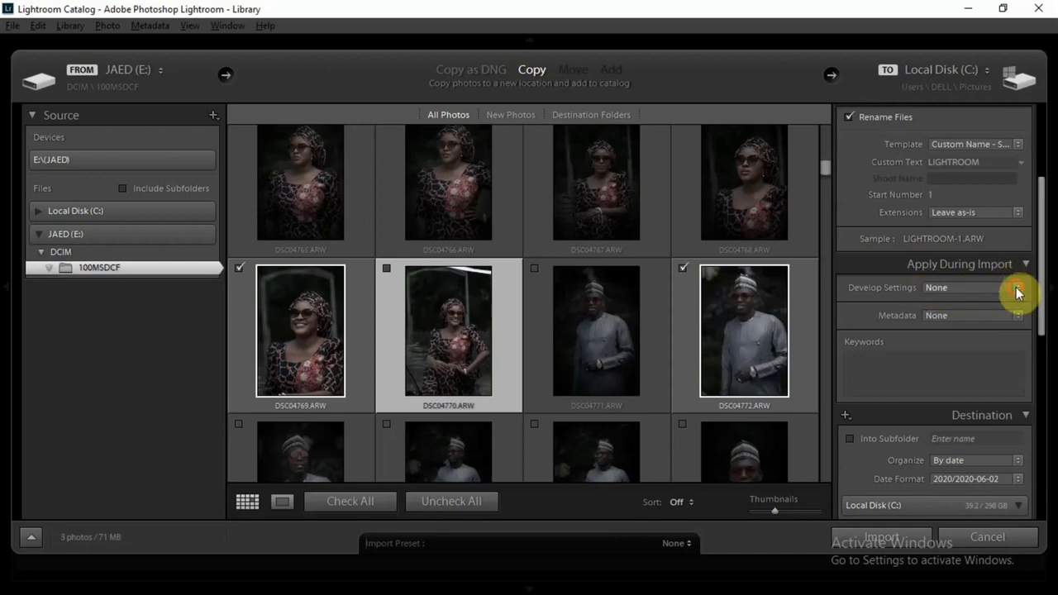
pyautogui.click(1016, 287)
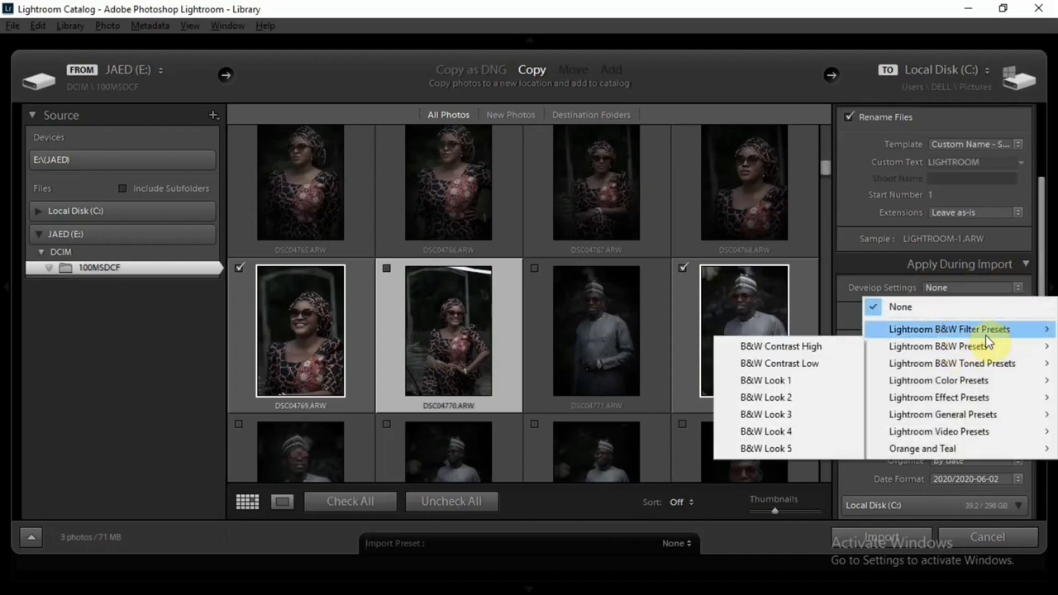
pyautogui.moveTo(984, 334)
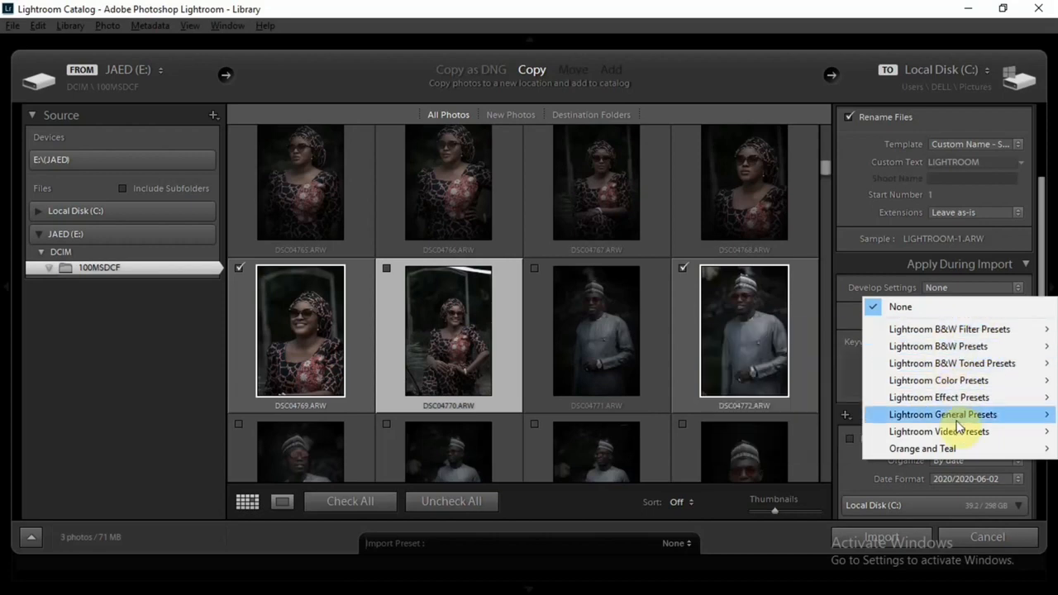
pyautogui.click(834, 311)
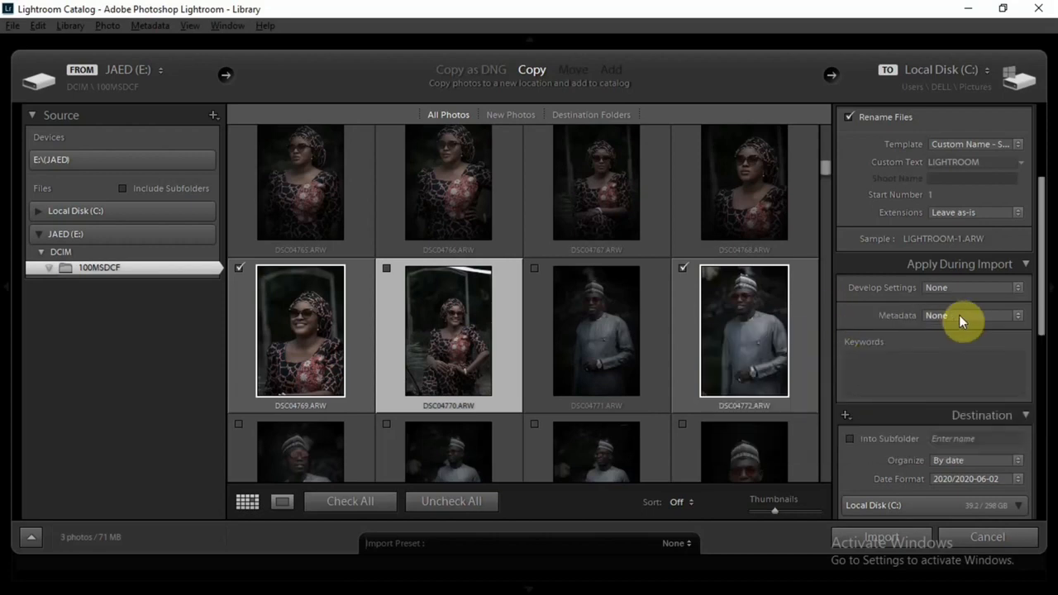
# Check the destination folders on Local Disk (C:) and import the checked photos into Pictures.
pyautogui.moveTo(1040, 286); pyautogui.dragTo(1034, 396)
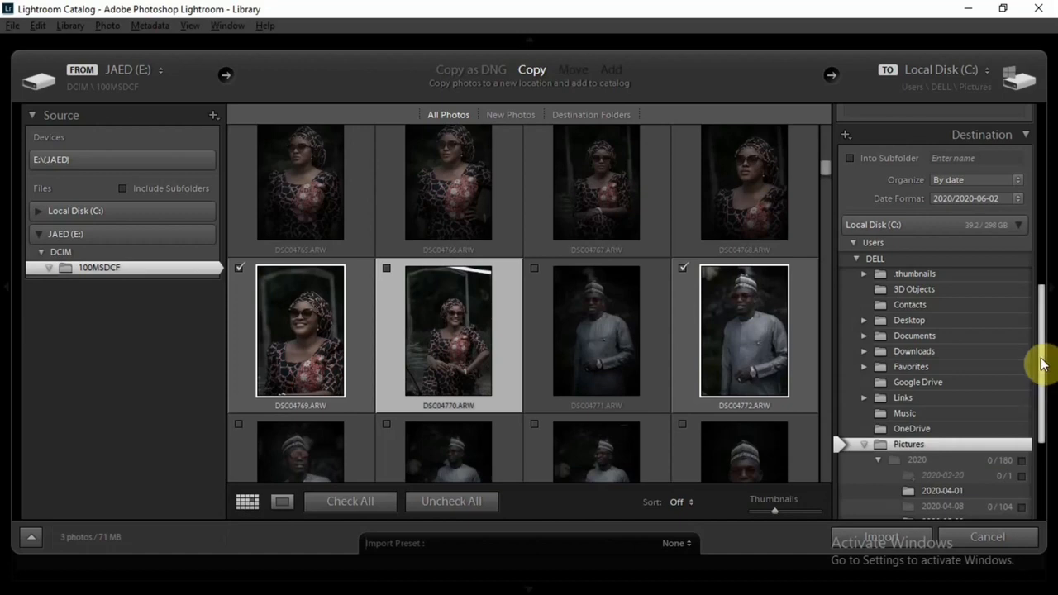
pyautogui.moveTo(1041, 361); pyautogui.dragTo(1041, 409)
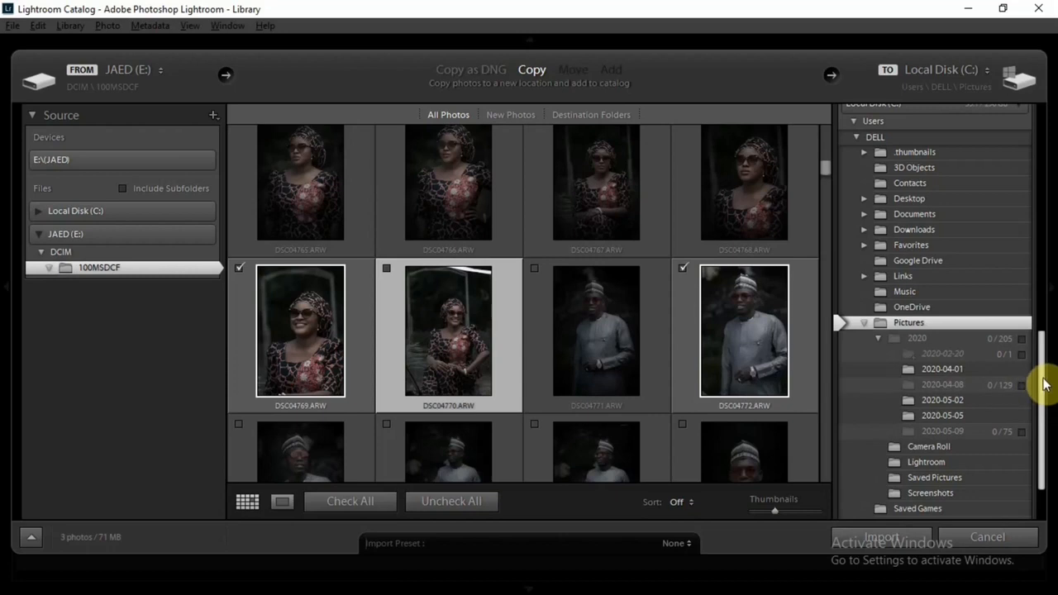
pyautogui.moveTo(1040, 385); pyautogui.dragTo(979, 369)
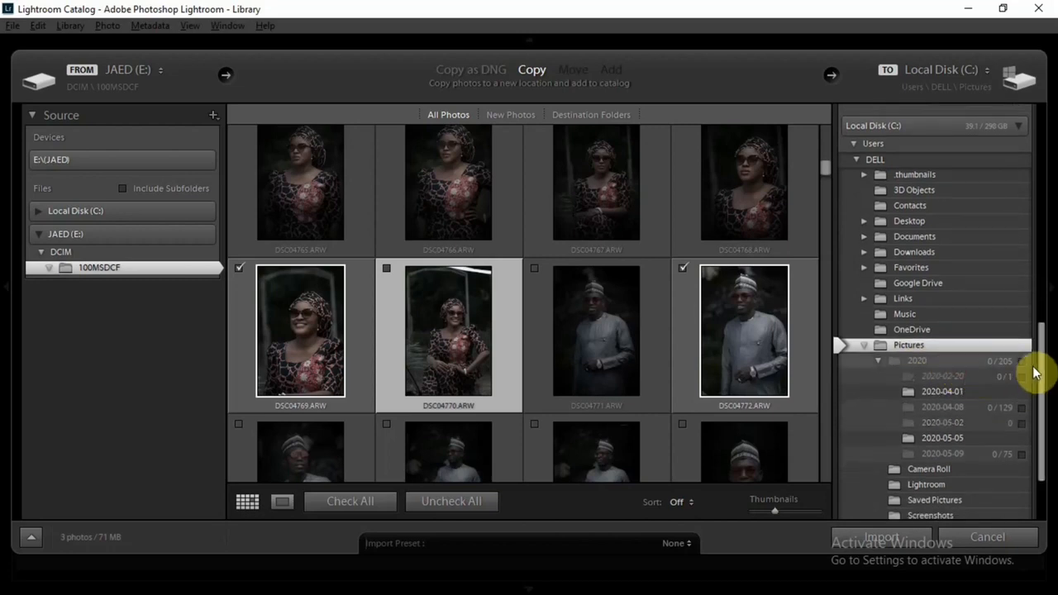
pyautogui.moveTo(1042, 362); pyautogui.dragTo(1041, 394)
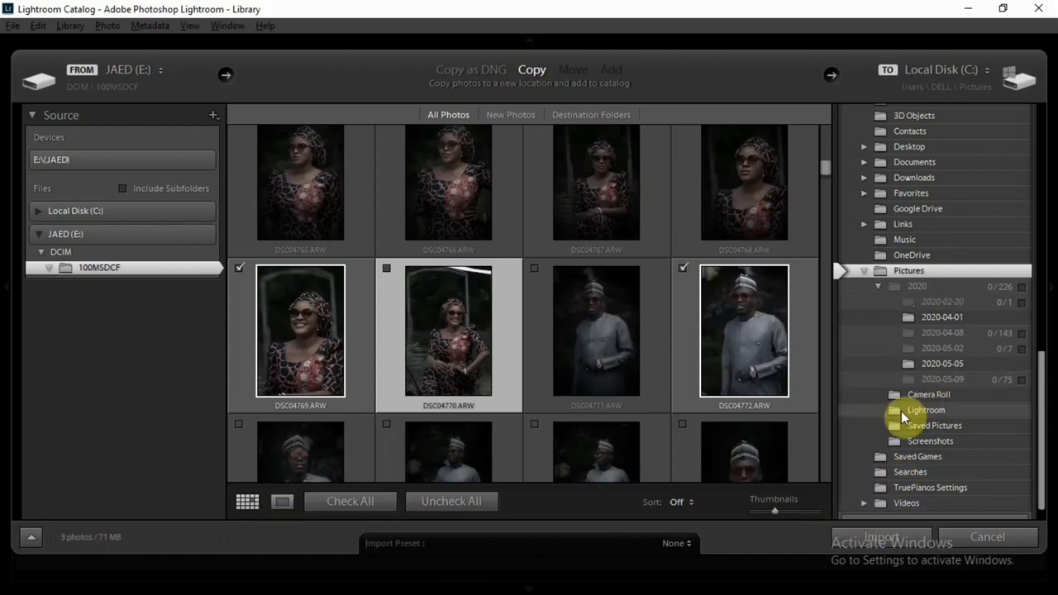
pyautogui.click(872, 531)
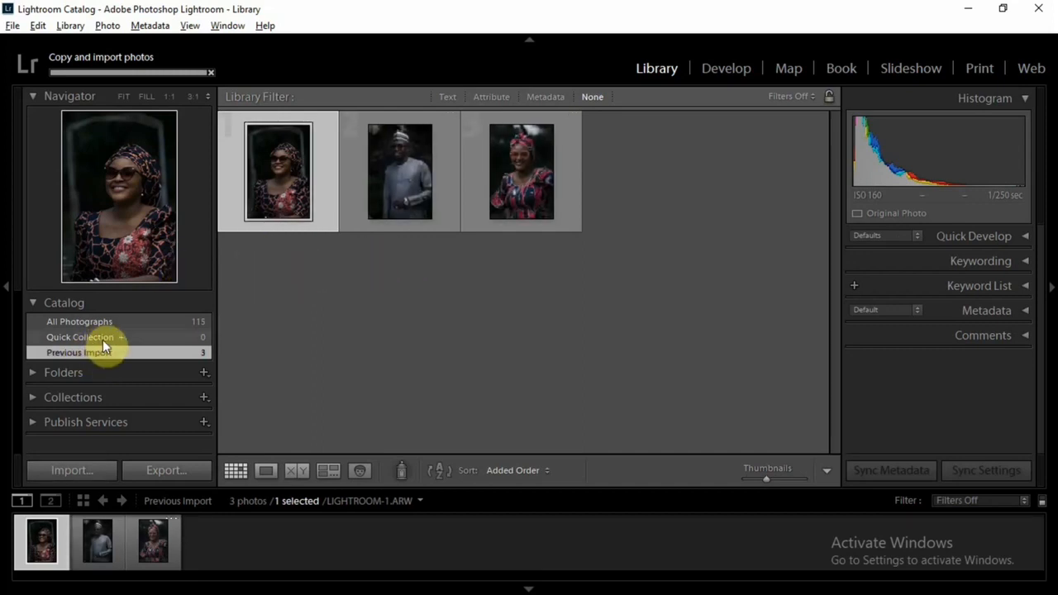
# Add LIGHTROOM-2.ARW to the Quick Collection.
pyautogui.rightClick(86, 546)
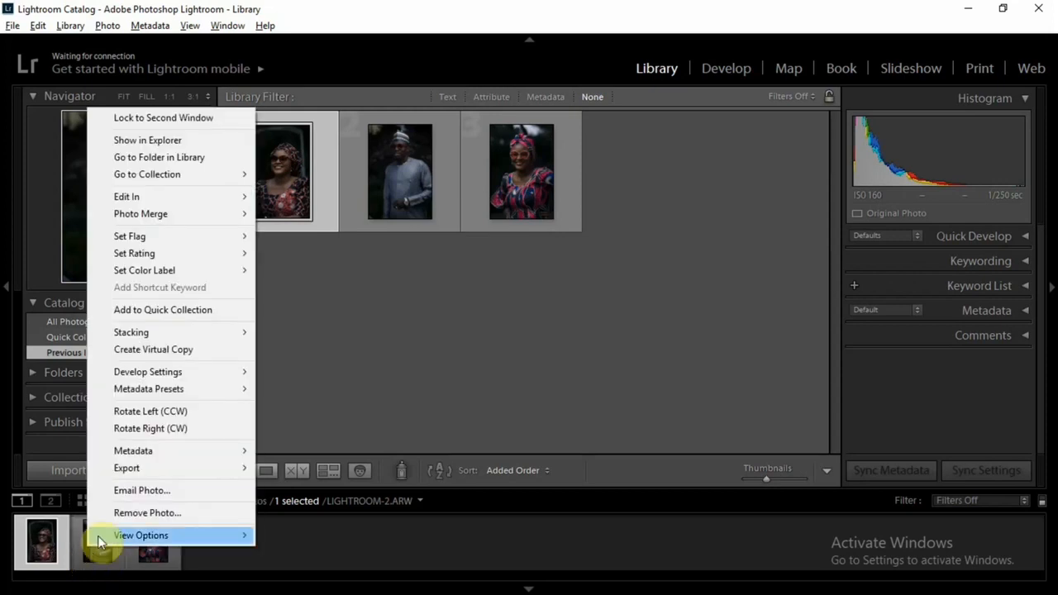
pyautogui.click(197, 310)
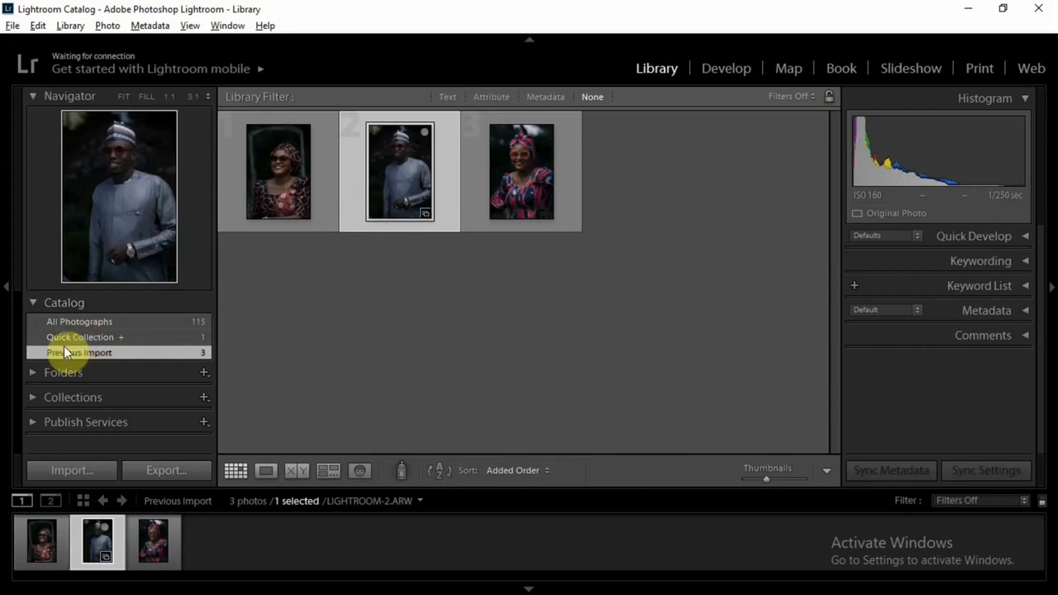
# Review the options for creating collections and the commands available for LIGHTROOM-3.ARW, and check the catalog's folders.
pyautogui.click(35, 397)
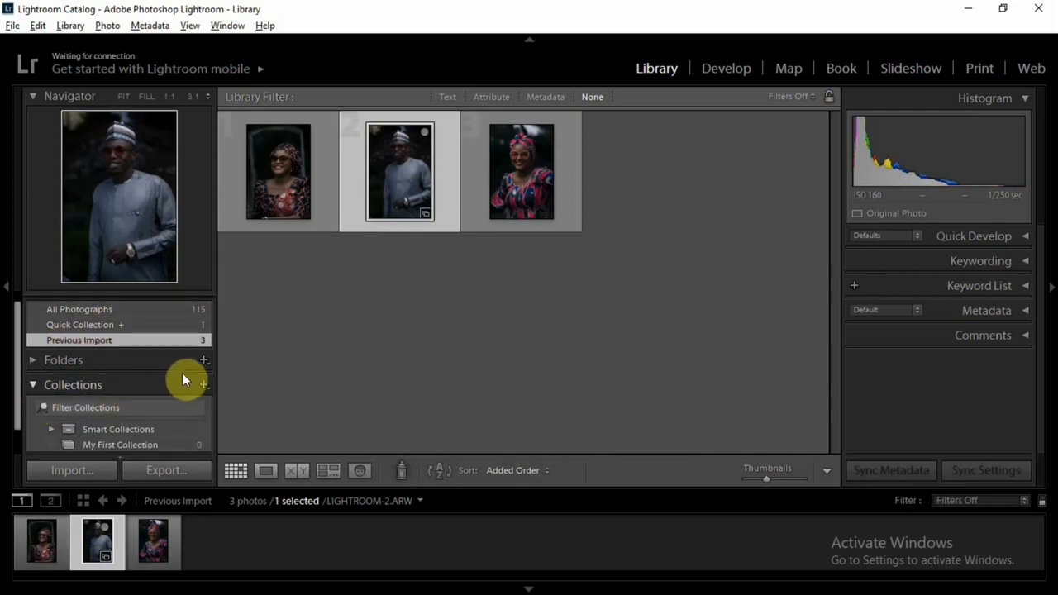
pyautogui.click(205, 384)
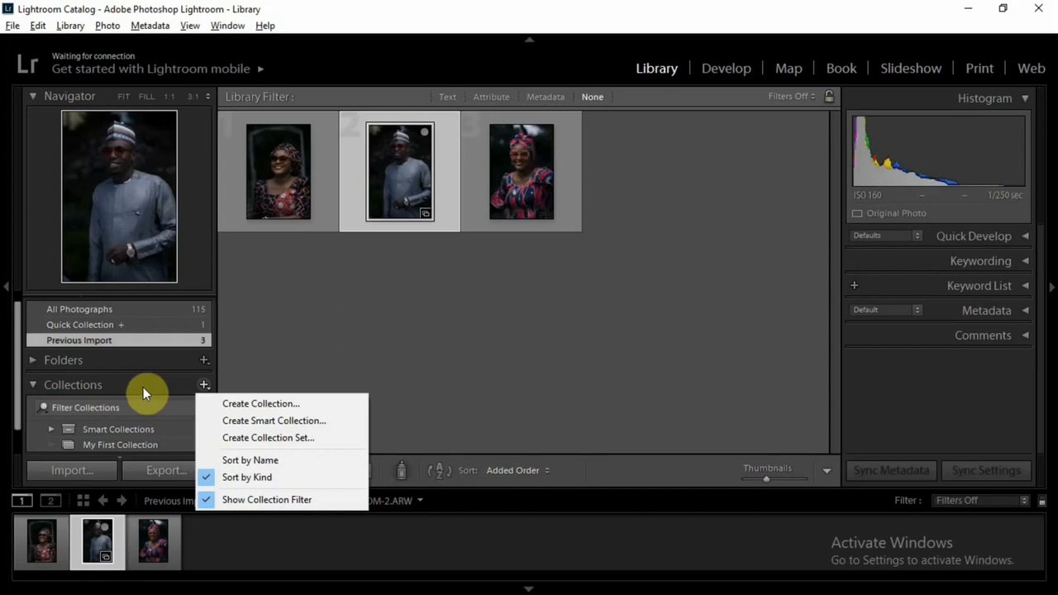
pyautogui.click(136, 558)
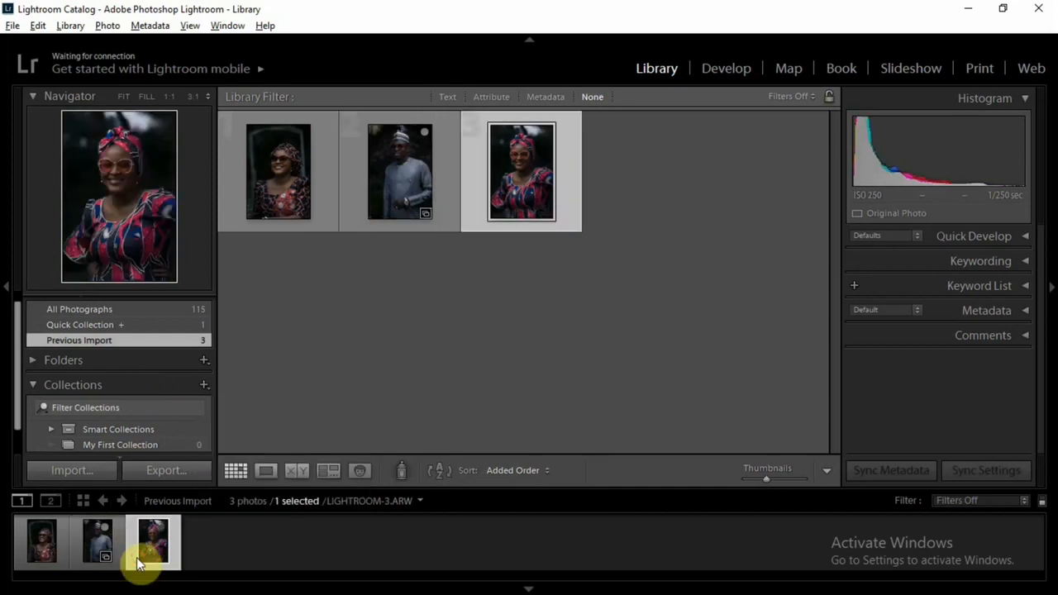
pyautogui.rightClick(138, 559)
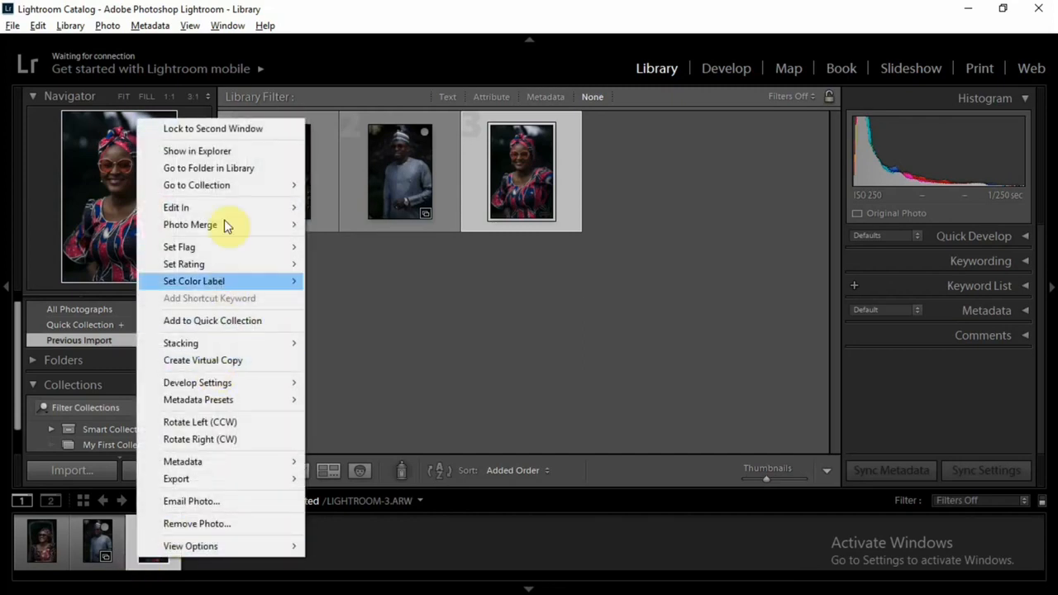
pyautogui.moveTo(227, 184)
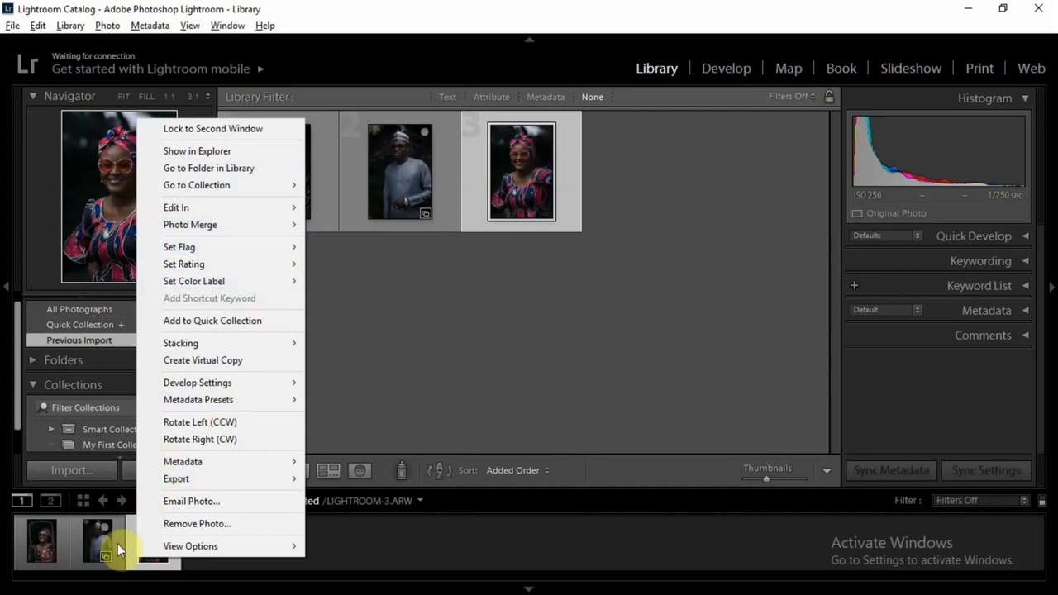
pyautogui.click(136, 560)
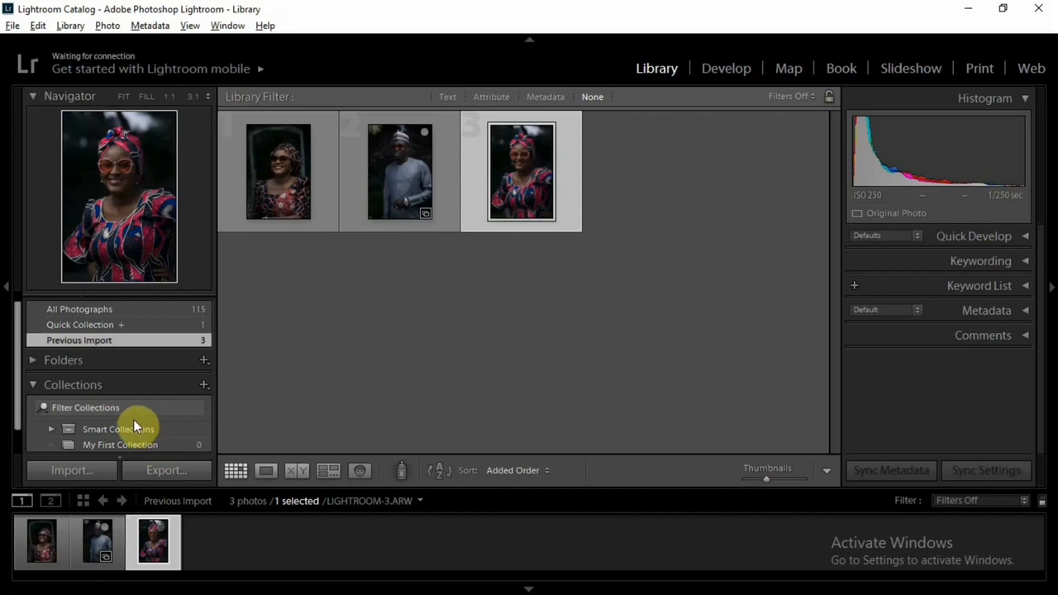
pyautogui.moveTo(154, 541)
pyautogui.mouseDown()
pyautogui.moveTo(158, 406)
pyautogui.moveTo(165, 577)
pyautogui.moveTo(161, 556)
pyautogui.mouseUp()
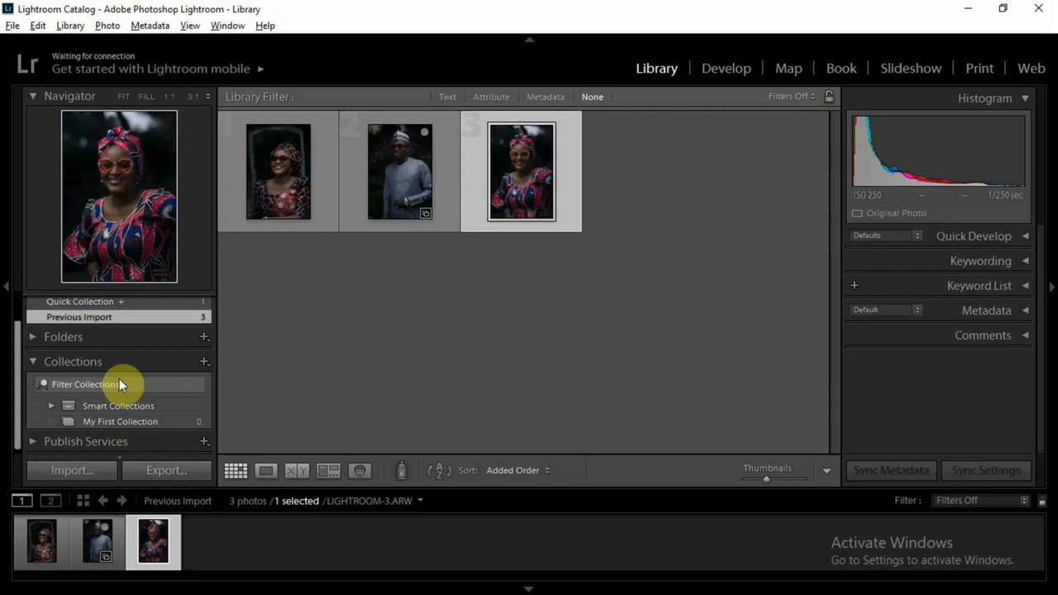
pyautogui.click(33, 361)
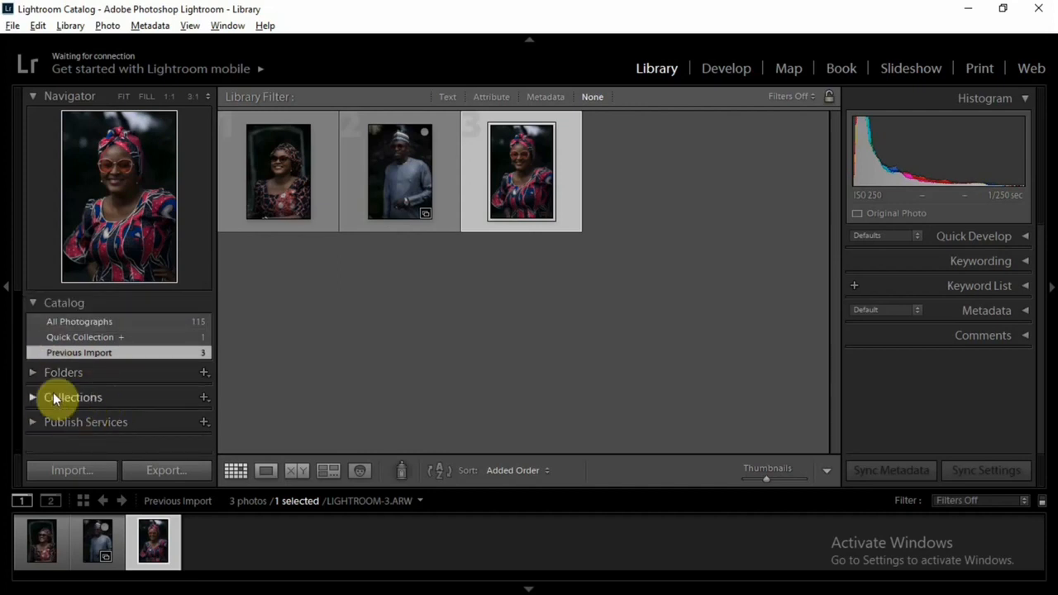
pyautogui.click(32, 372)
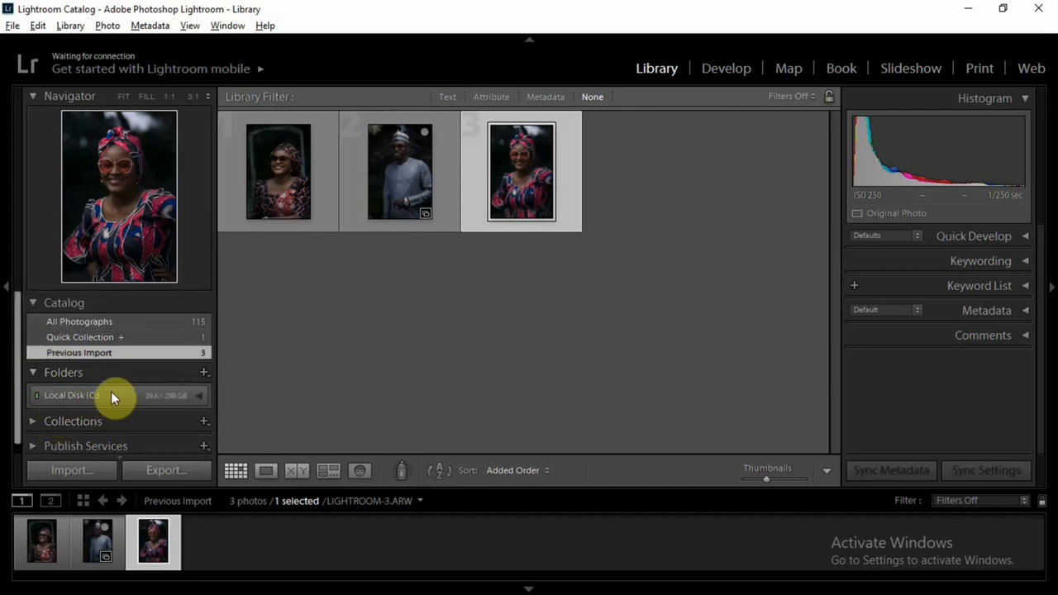
pyautogui.click(34, 374)
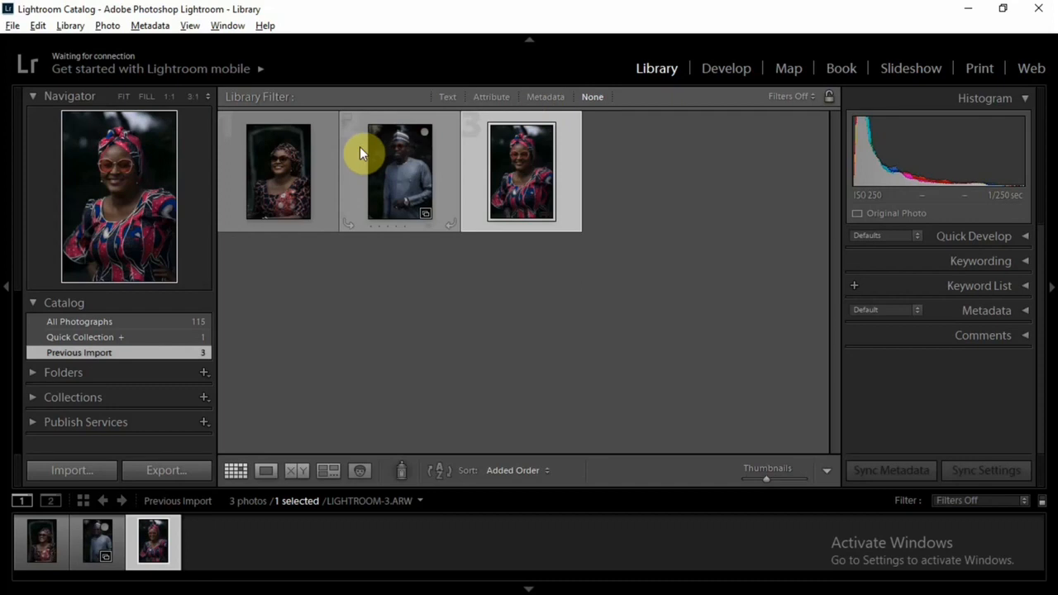
# View LIGHTROOM-1.ARW enlarged, and return to the thumbnail grid with that photo selected.
pyautogui.doubleClick(284, 172)
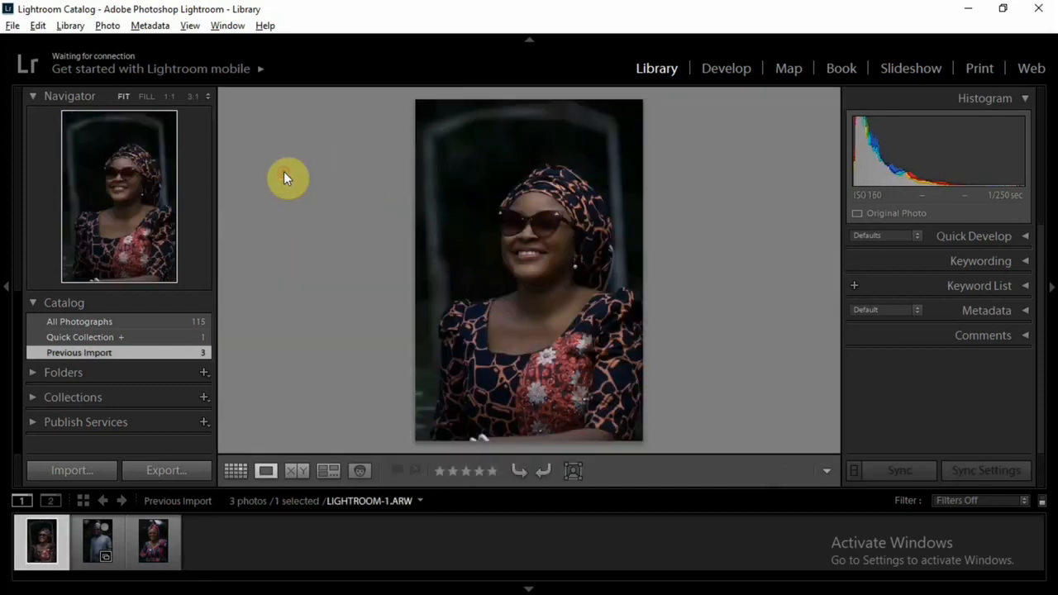
pyautogui.doubleClick(476, 257)
pyautogui.click(474, 257)
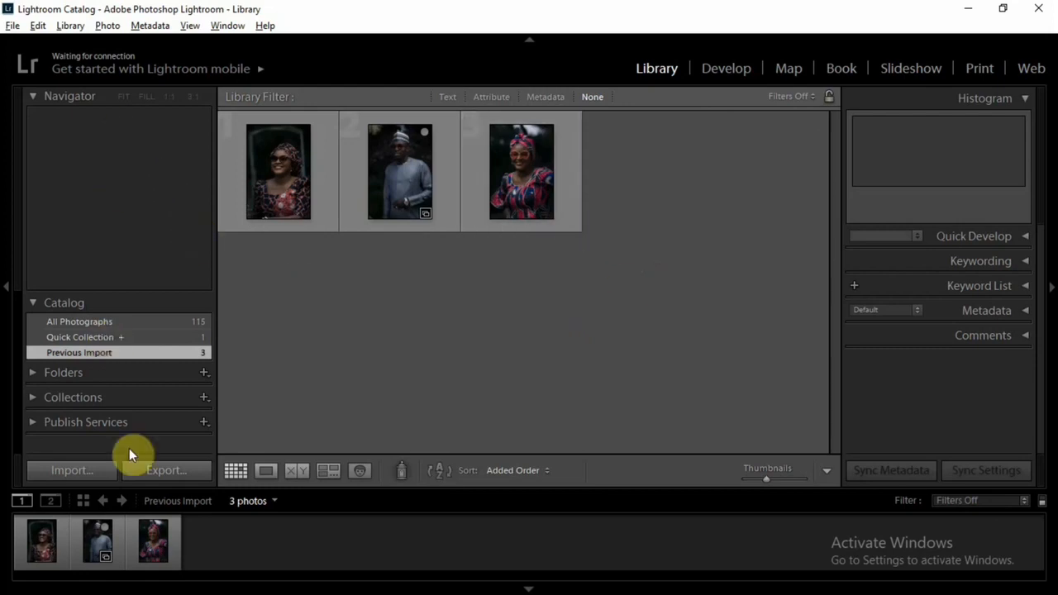
pyautogui.click(280, 142)
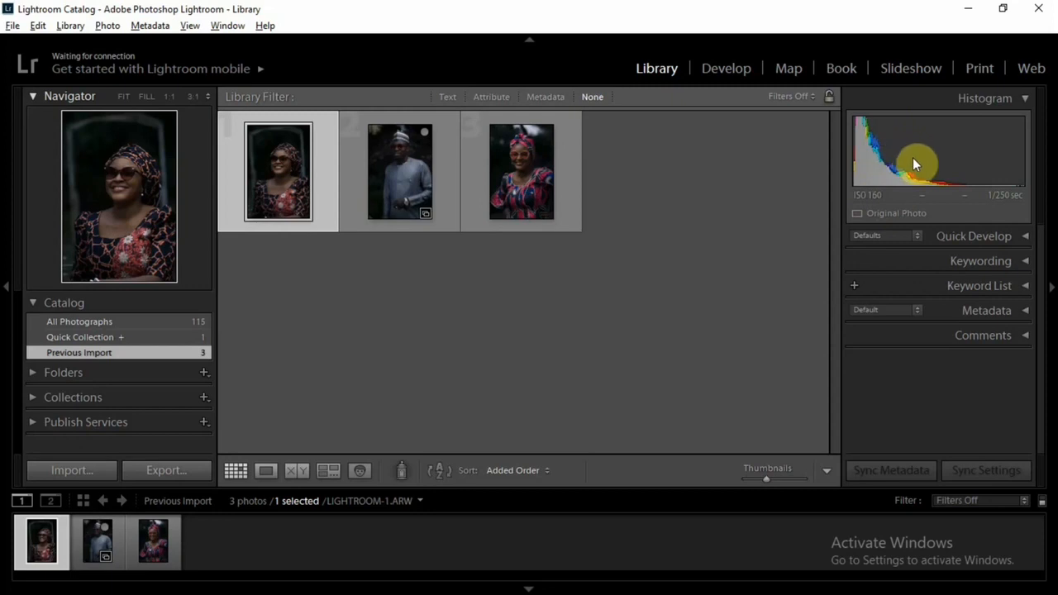
# Review the Quick Develop, Keywording and Keyword List options for LIGHTROOM-1.ARW.
pyautogui.click(1028, 238)
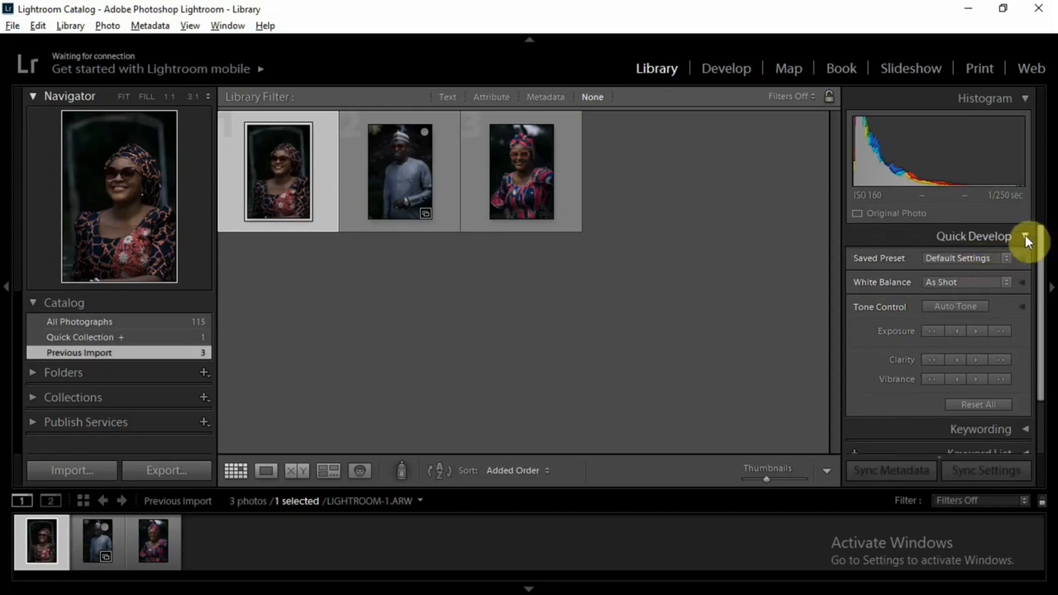
pyautogui.click(990, 235)
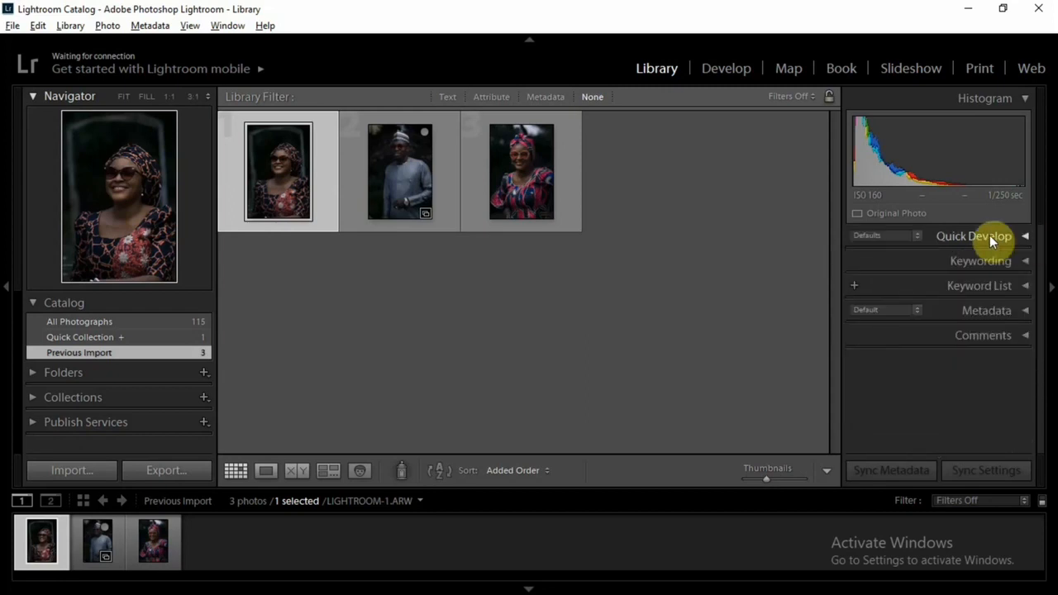
pyautogui.click(1025, 261)
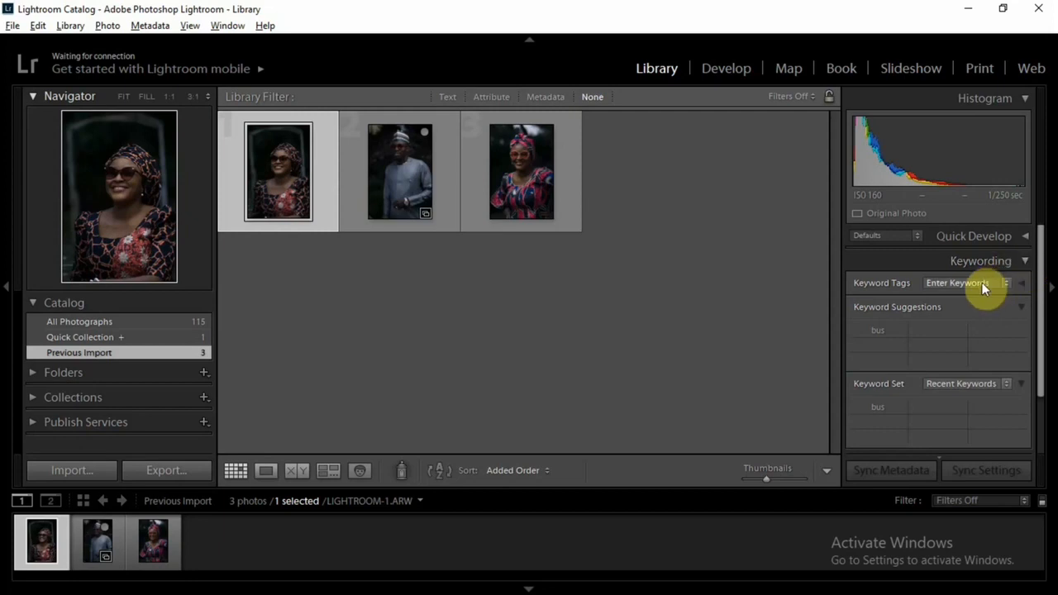
pyautogui.click(1023, 262)
pyautogui.click(1025, 286)
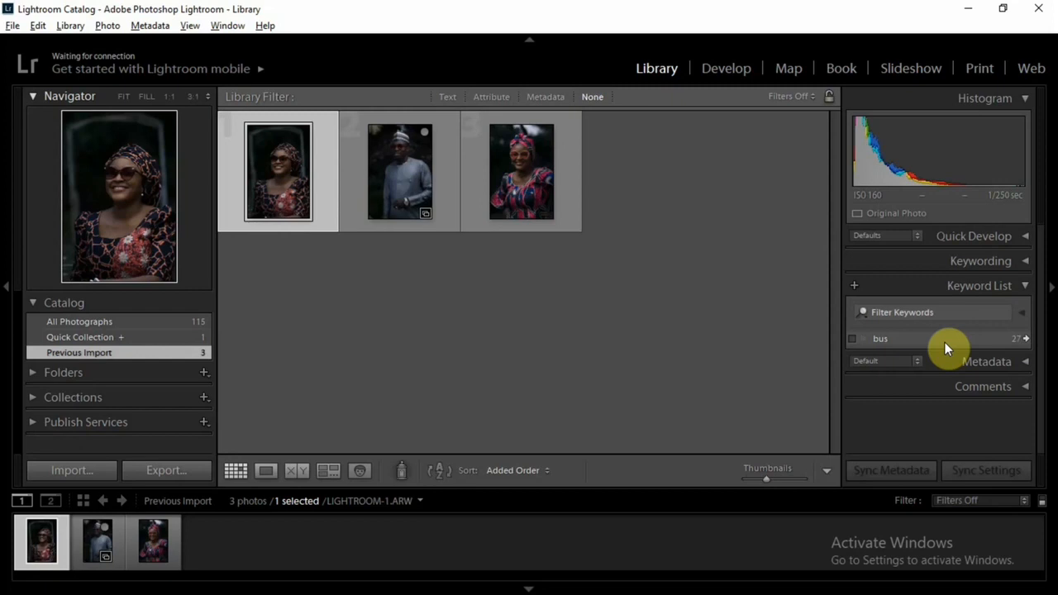
pyautogui.click(1025, 289)
# Read through the metadata of LIGHTROOM-1.ARW, from the file name down to the camera details.
pyautogui.click(1027, 317)
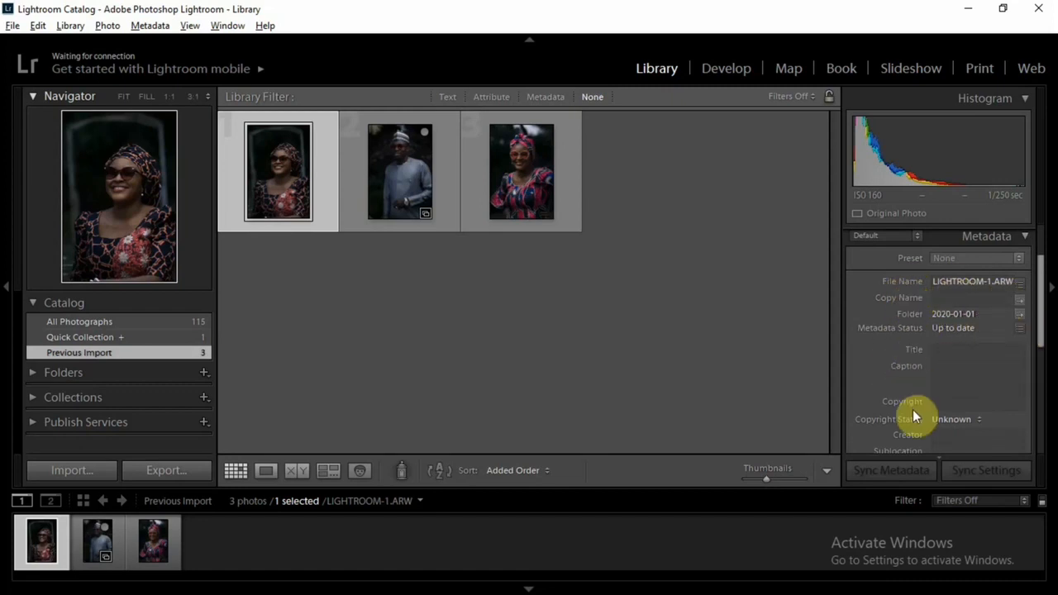
pyautogui.moveTo(1039, 319); pyautogui.dragTo(989, 425)
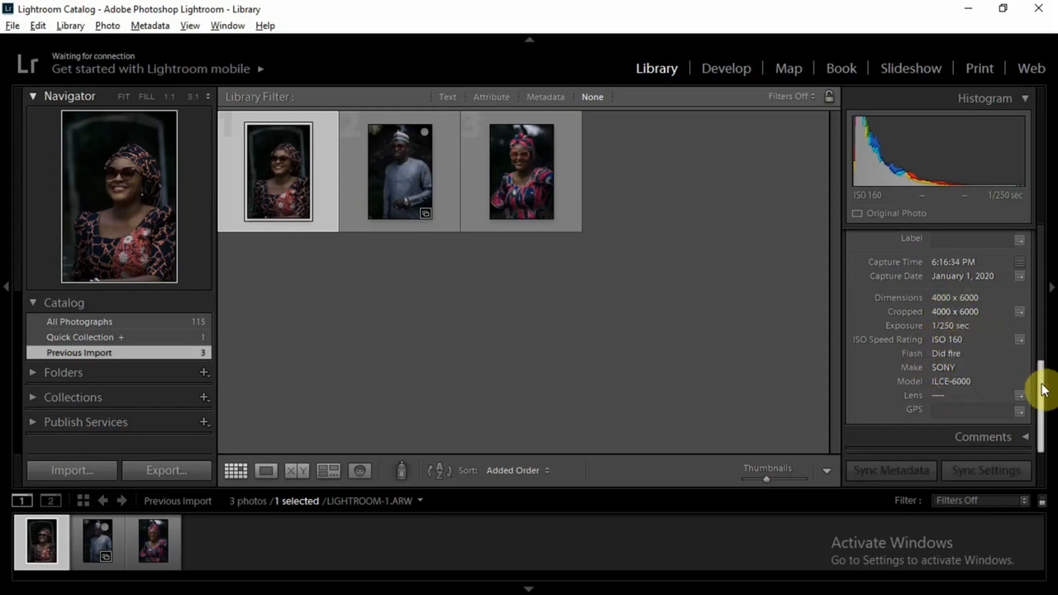
pyautogui.moveTo(1043, 390); pyautogui.dragTo(1042, 263)
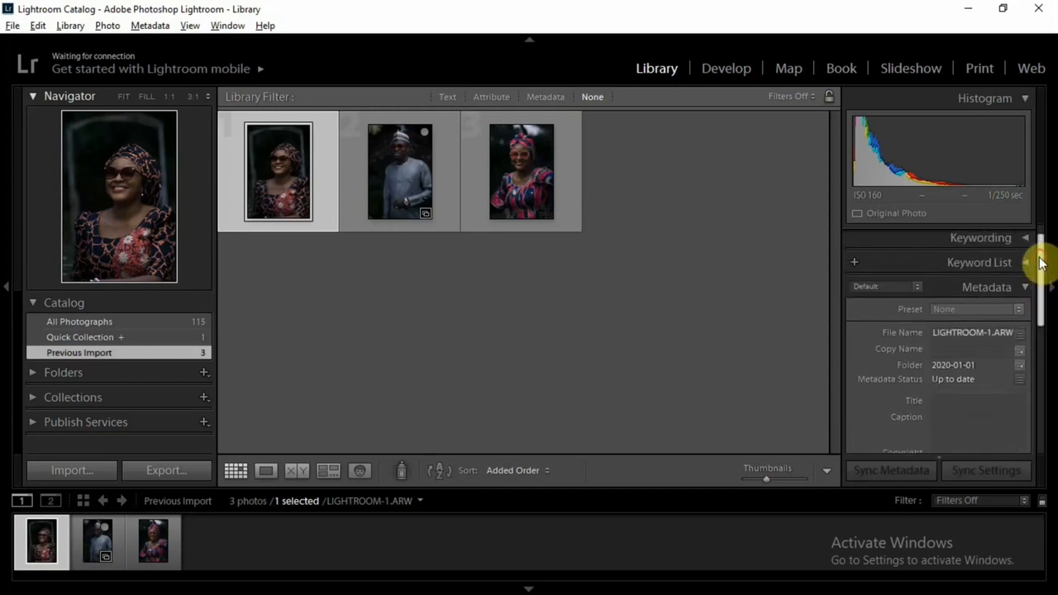
pyautogui.click(1024, 288)
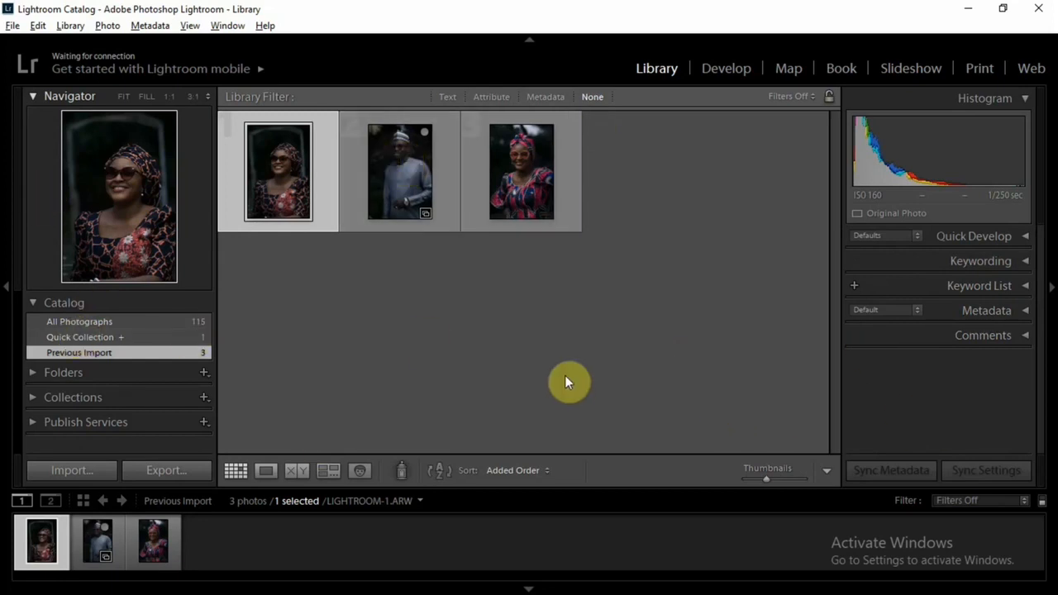
# Open LIGHTROOM-1.ARW in the Develop module and bring its Basic adjustments into view.
pyautogui.click(734, 66)
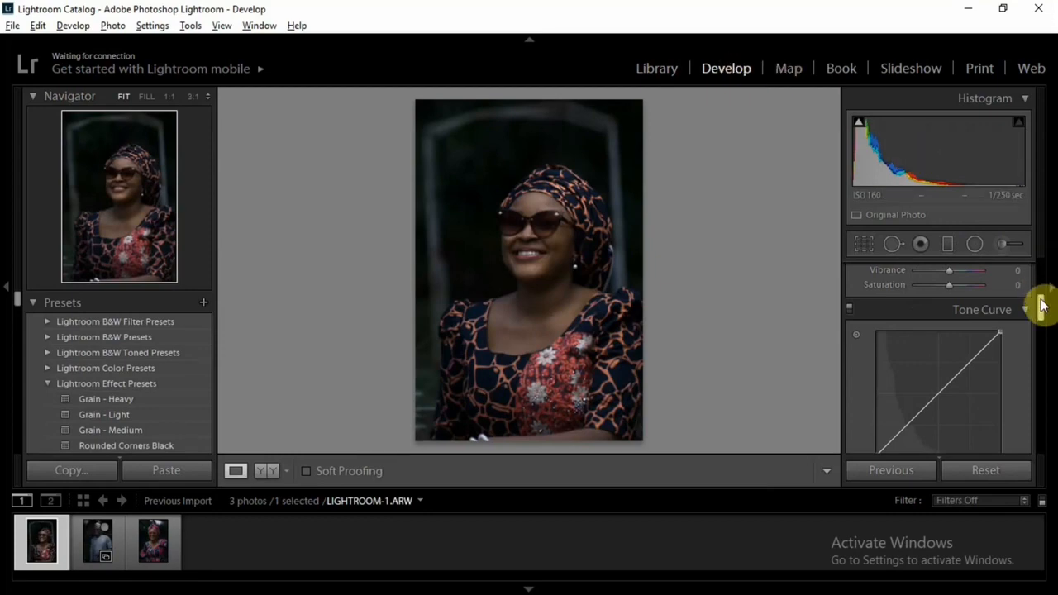
pyautogui.moveTo(1041, 306); pyautogui.dragTo(1040, 259)
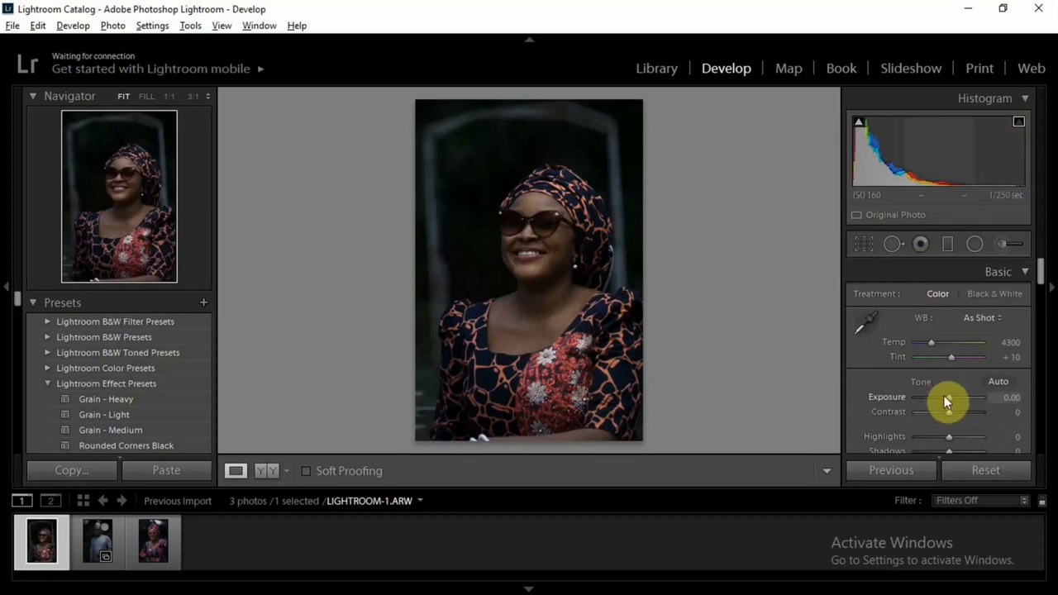
# Raise the exposure of LIGHTROOM-1.ARW to +5.00 and toggle the highlight clipping warning off and on to inspect the overexposed areas.
pyautogui.moveTo(945, 397); pyautogui.dragTo(981, 398)
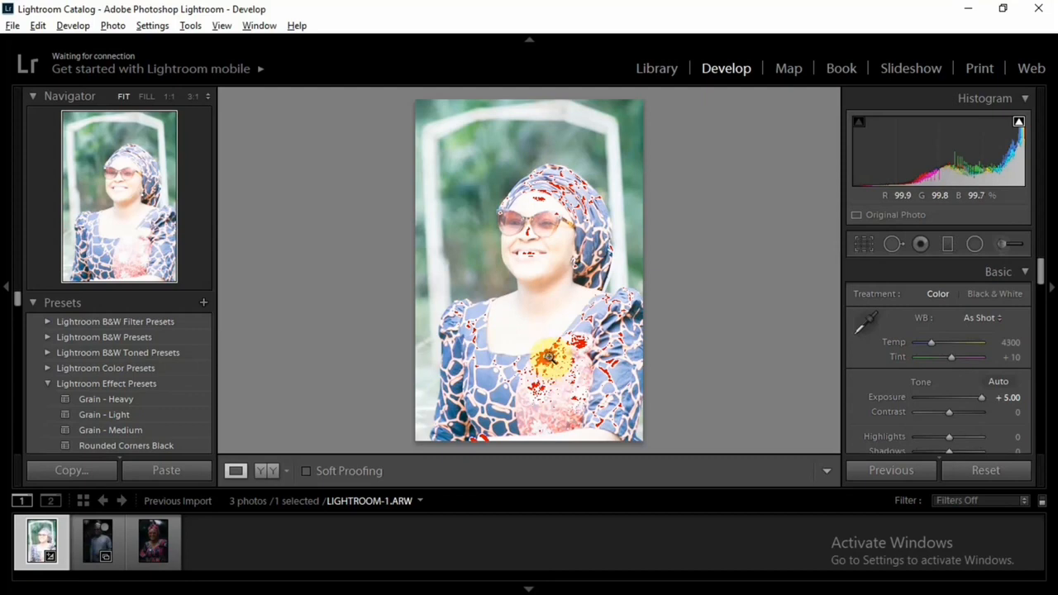
pyautogui.click(1020, 126)
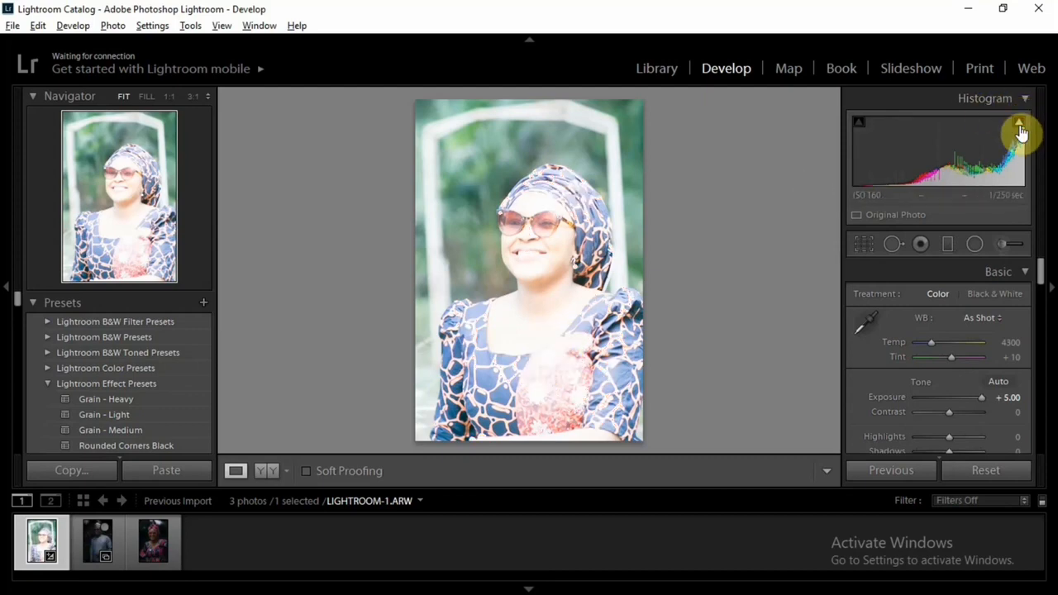
pyautogui.click(1019, 126)
pyautogui.click(1019, 125)
pyautogui.click(1020, 127)
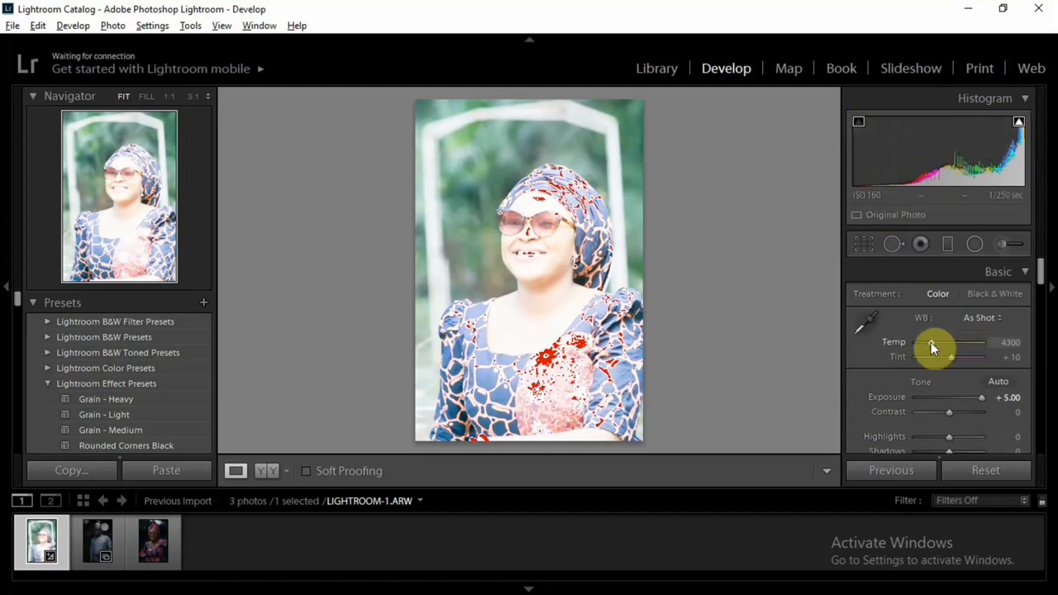
# Try exposures of −3.69 and −0.60 on LIGHTROOM-1.ARW to inspect shadow clipping, and reset the exposure to 0.
pyautogui.moveTo(963, 397); pyautogui.dragTo(925, 395)
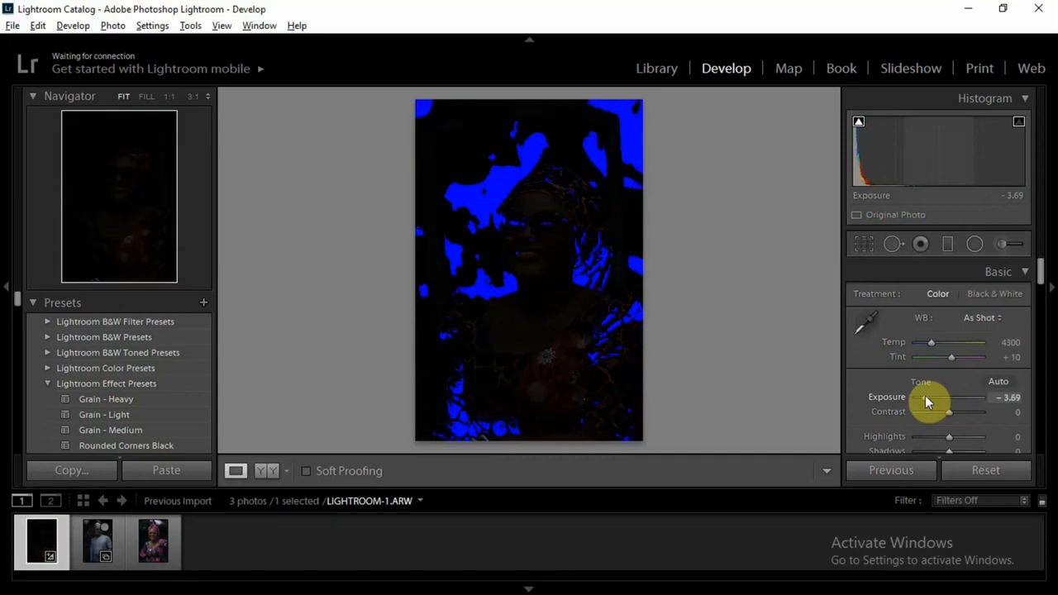
pyautogui.moveTo(925, 395); pyautogui.dragTo(945, 395)
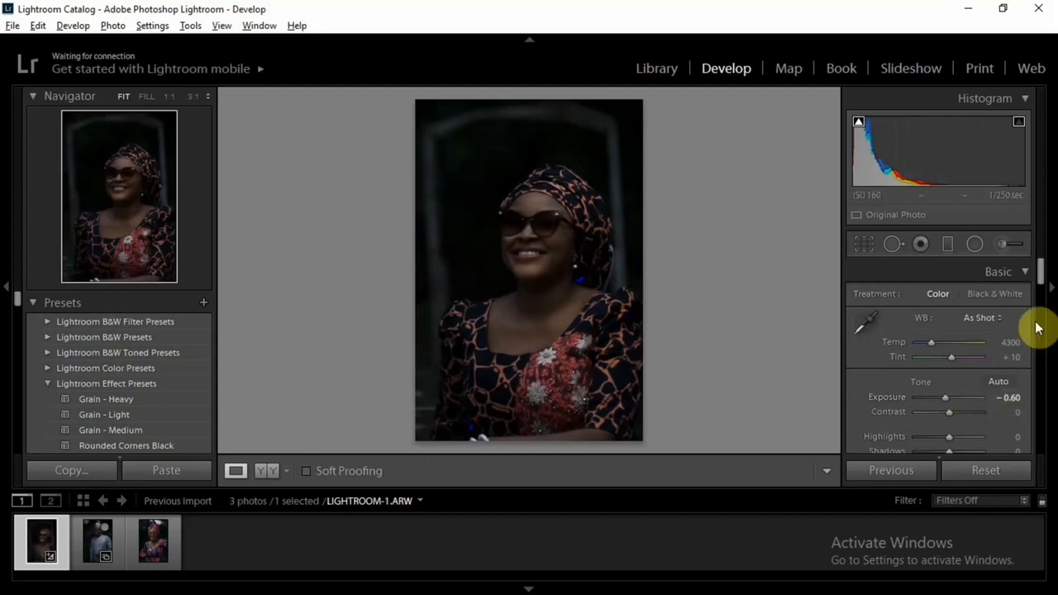
pyautogui.moveTo(1041, 274); pyautogui.dragTo(1041, 280)
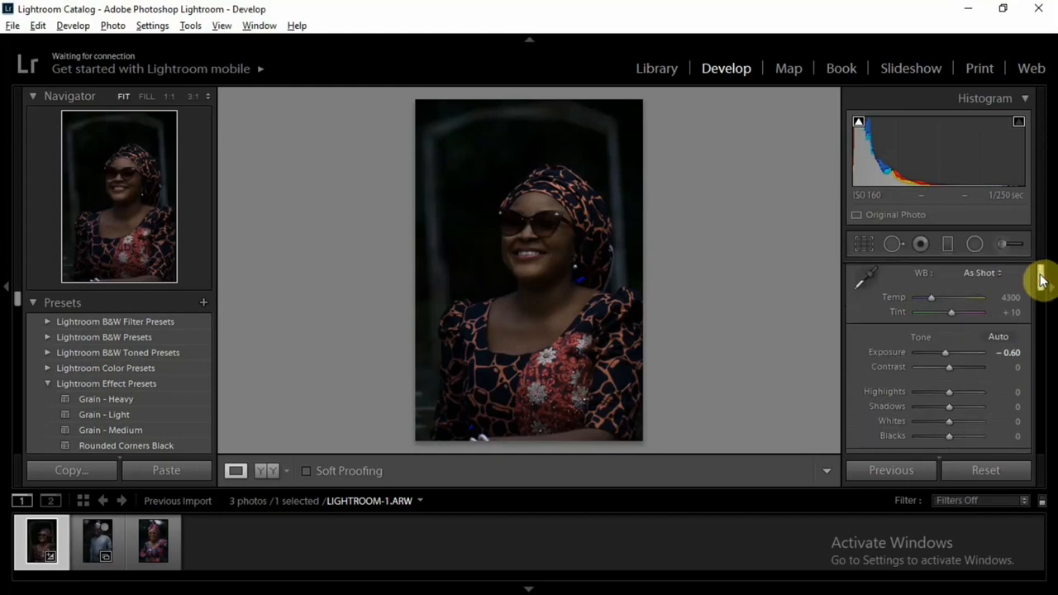
pyautogui.doubleClick(942, 351)
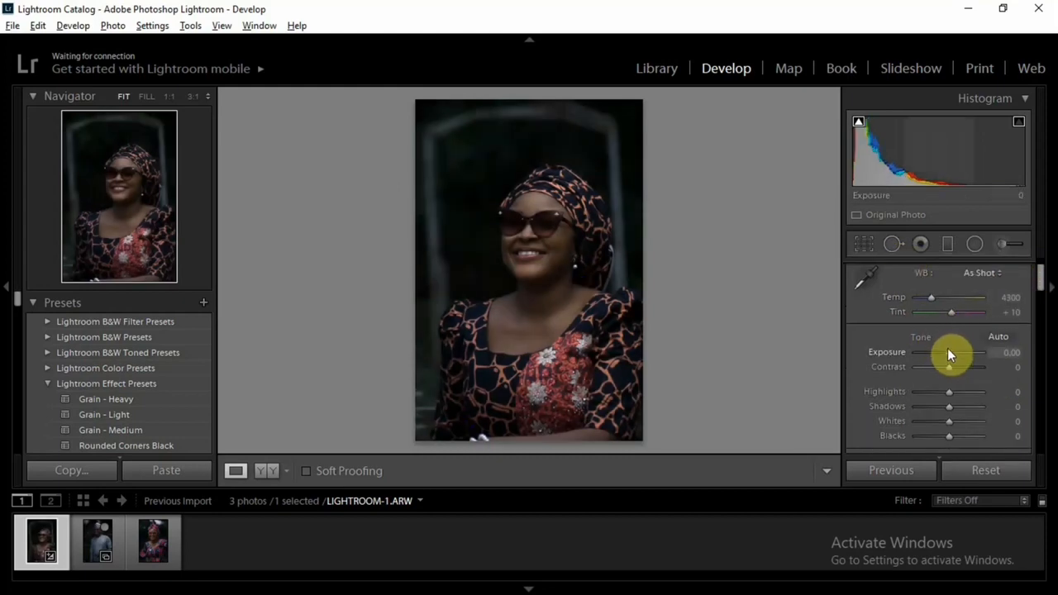
# Set the white balance of LIGHTROOM-1.ARW by sampling the woman's teeth with the White Balance Selector.
pyautogui.click(861, 277)
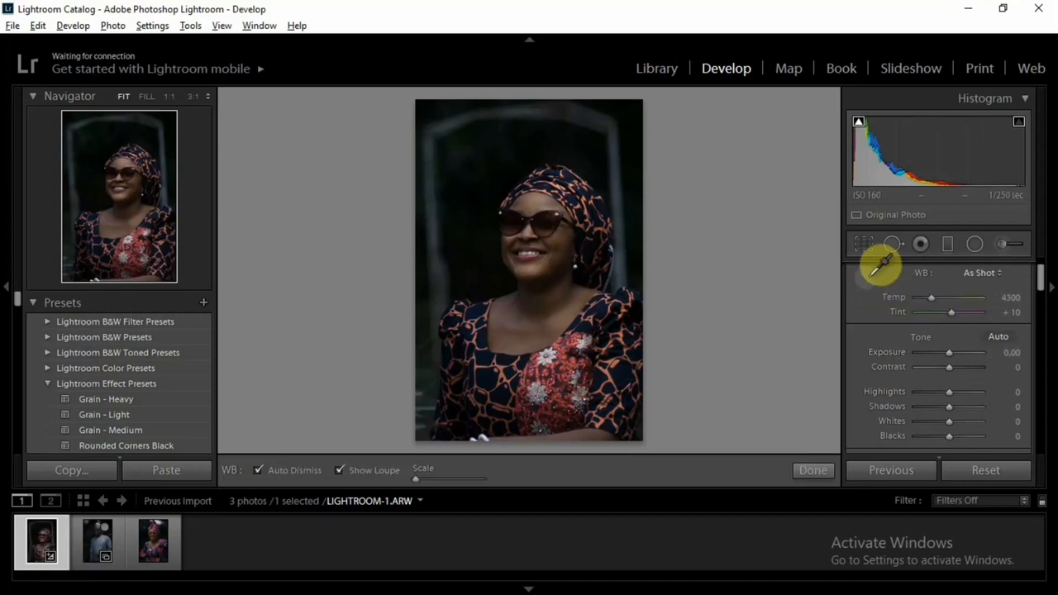
pyautogui.click(525, 252)
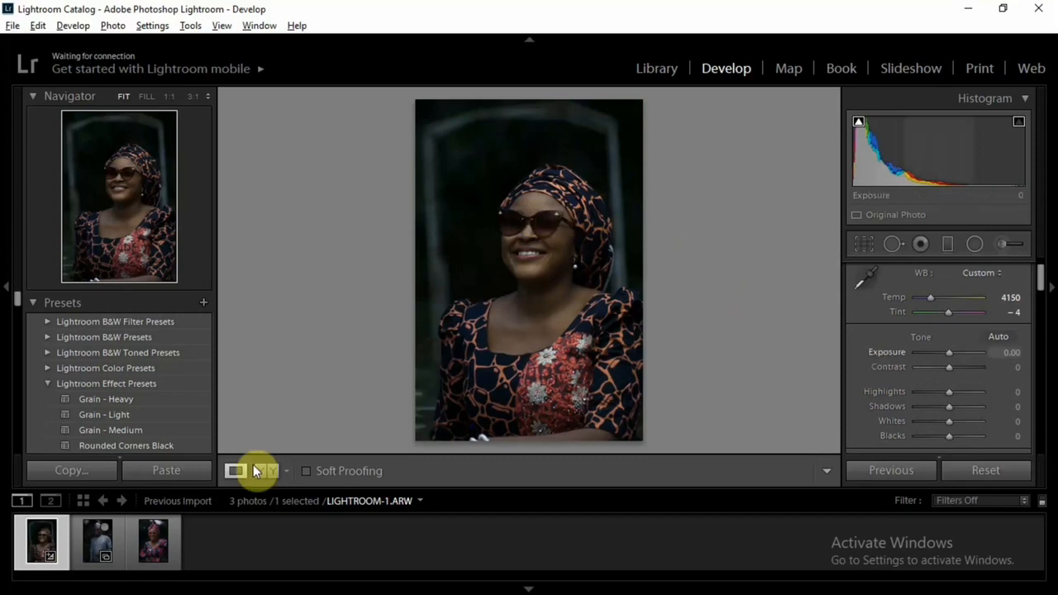
# Select LIGHTROOM-3.ARW and set its white balance by sampling the pale background above the woman's headwrap with the White Balance Selector.
pyautogui.click(157, 562)
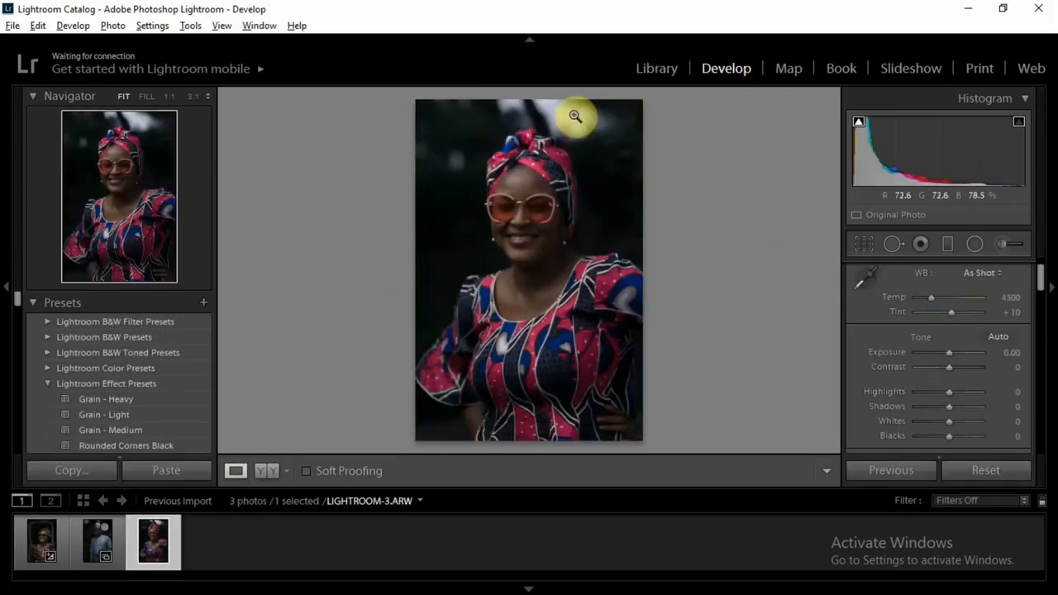
pyautogui.click(868, 281)
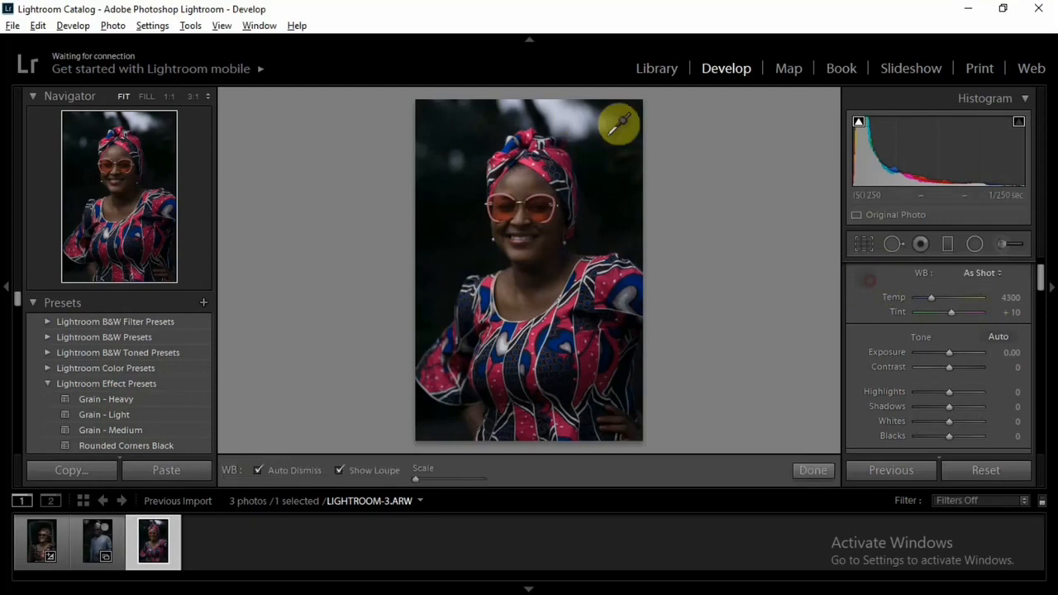
pyautogui.click(568, 103)
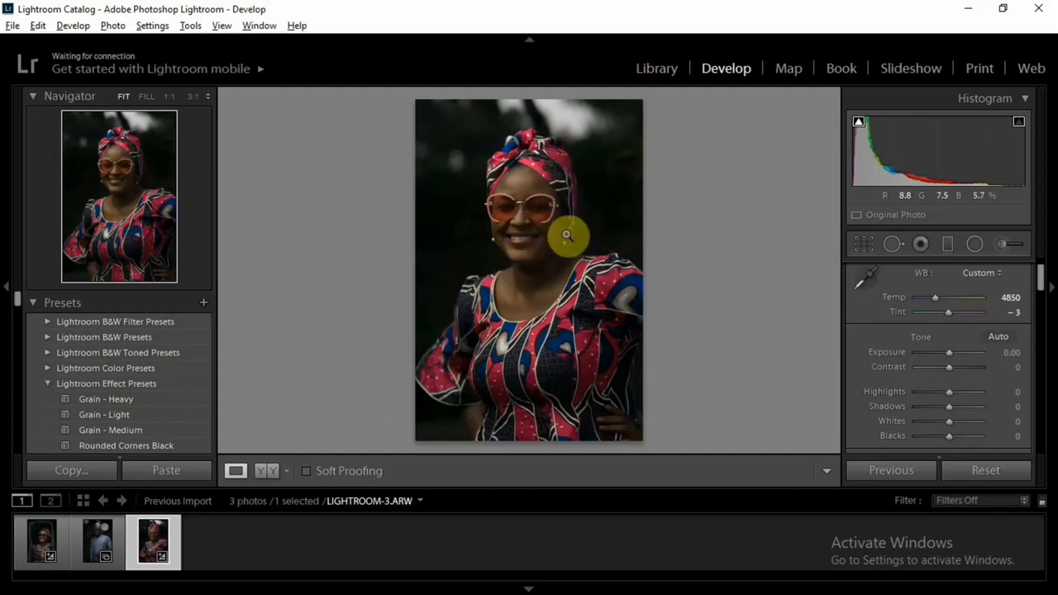
# Undo the custom white balance on LIGHTROOM-3.ARW, the photo selection, and the custom white balance on LIGHTROOM-1.ARW.
pyautogui.hotkey('ctrl', 'z')
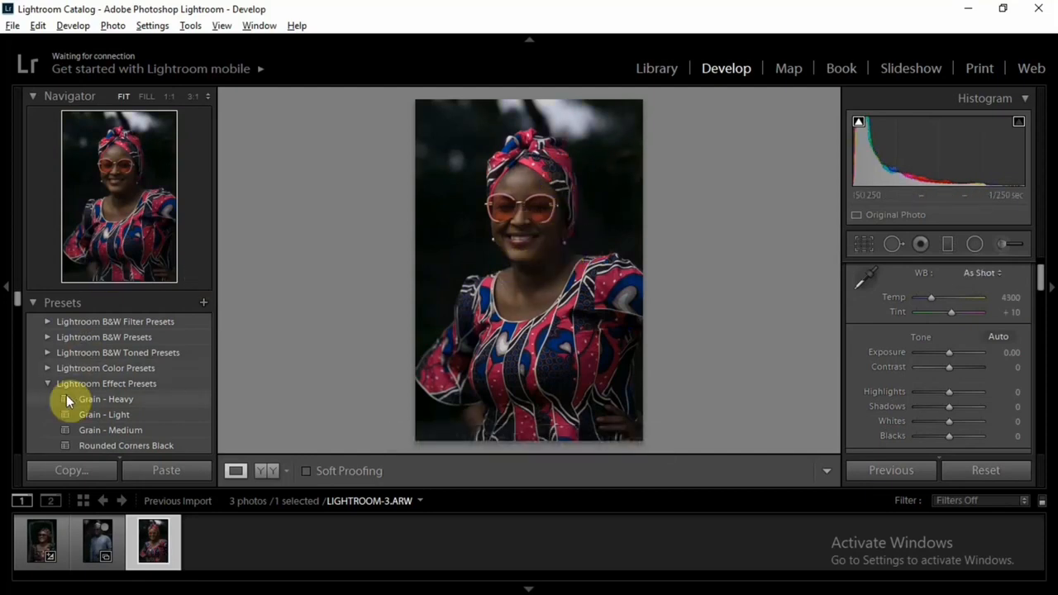
pyautogui.hotkey('ctrl', 'z')
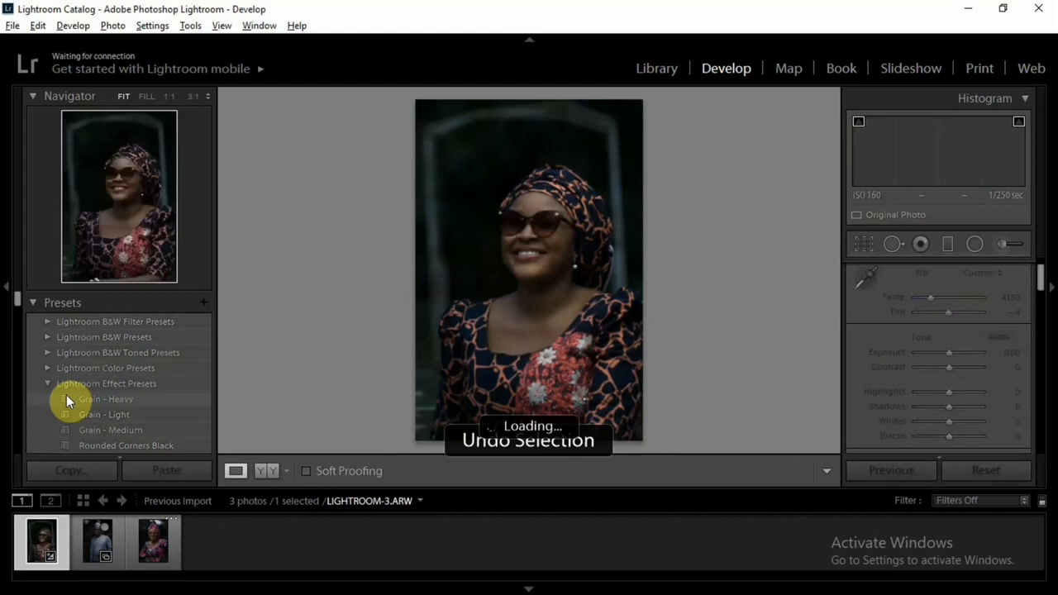
pyautogui.hotkey('ctrl', 'z')
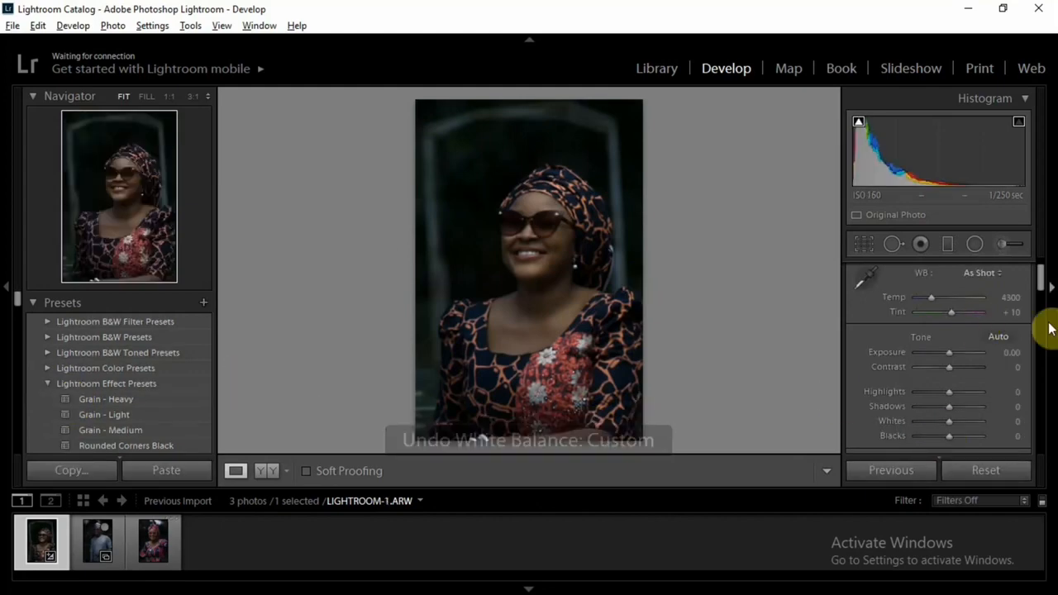
# Try an exposure of +0.60 on LIGHTROOM-1.ARW and undo it.
pyautogui.scroll(-1, 1044, 283)
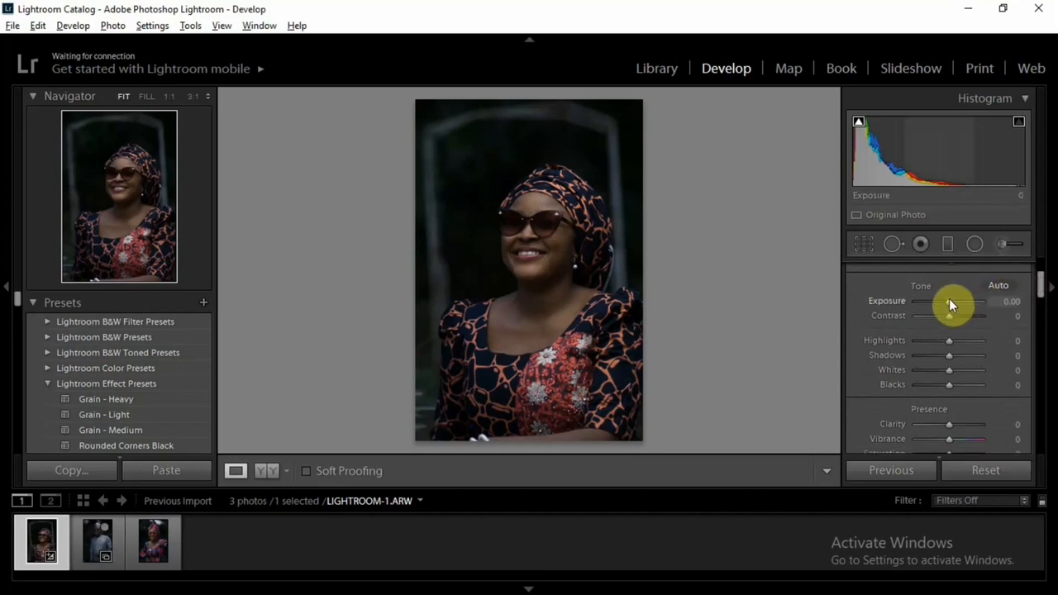
pyautogui.moveTo(949, 300); pyautogui.dragTo(953, 300)
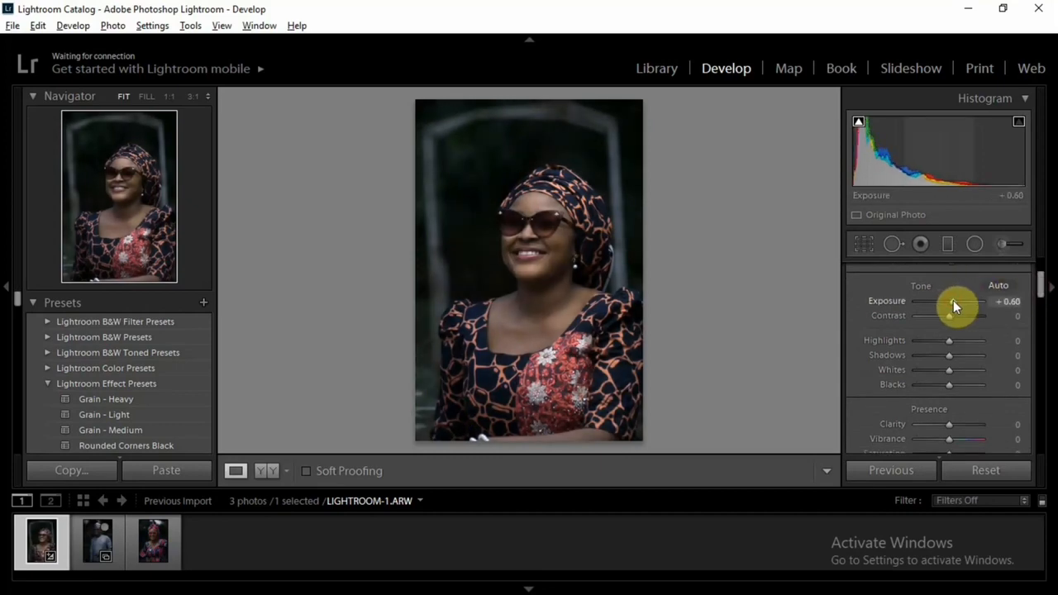
pyautogui.hotkey('ctrl', 'z')
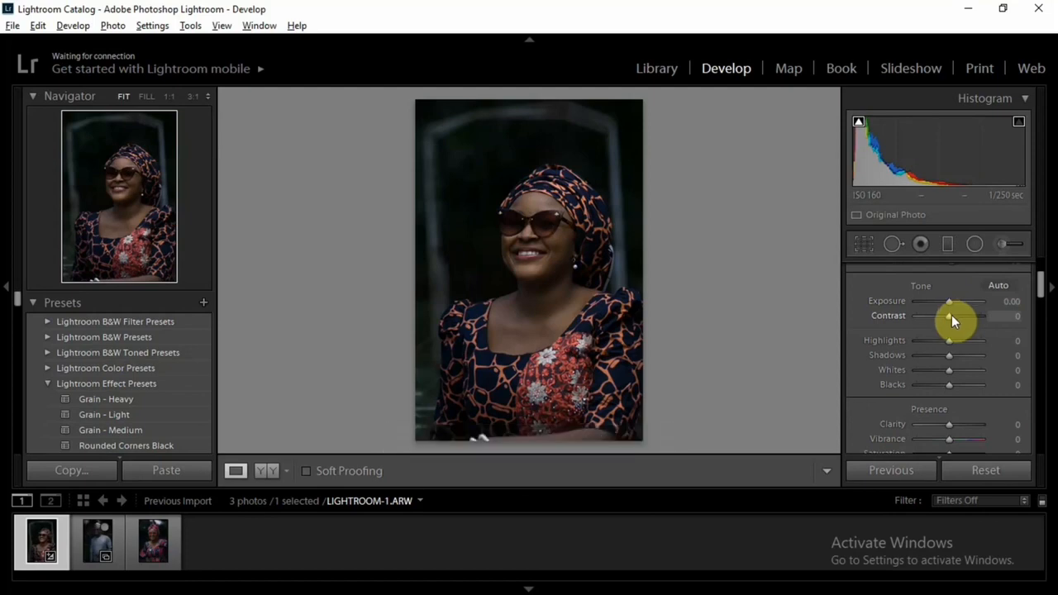
# Try Highlights at +100 and set them to +2, and try a +0.26 exposure from the histogram before resetting exposure to 0.
pyautogui.moveTo(948, 343); pyautogui.dragTo(1012, 197)
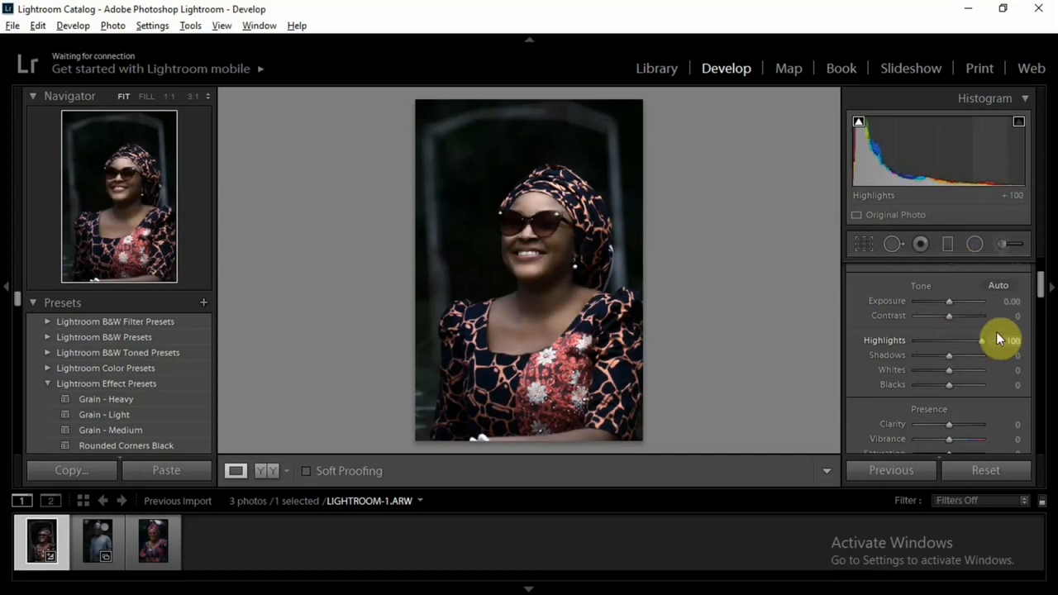
pyautogui.moveTo(998, 339); pyautogui.dragTo(949, 347)
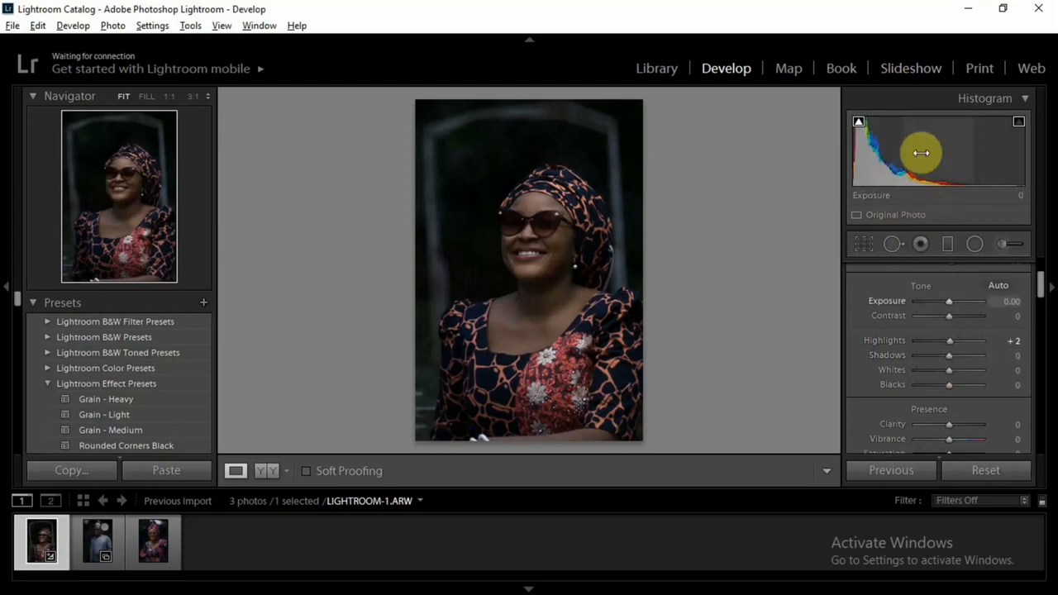
pyautogui.moveTo(921, 153)
pyautogui.mouseDown()
pyautogui.moveTo(956, 153)
pyautogui.moveTo(926, 153)
pyautogui.mouseUp()
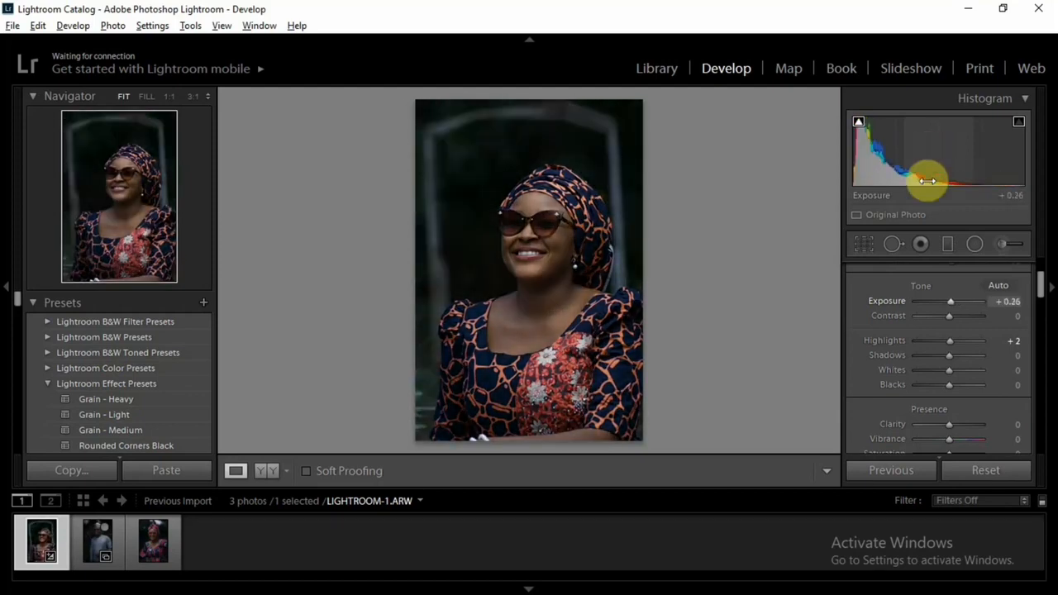
pyautogui.doubleClick(953, 298)
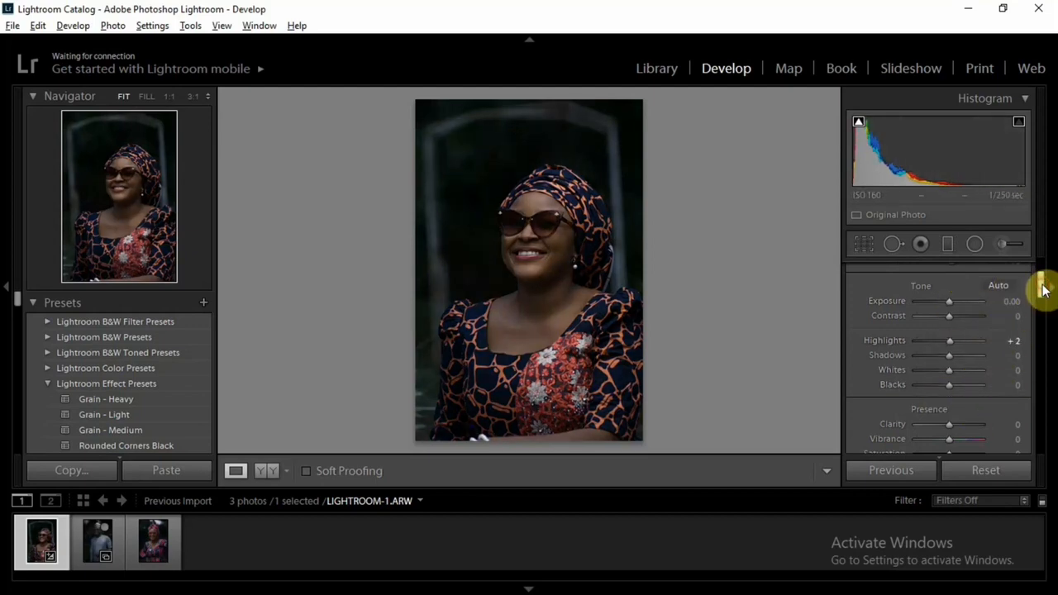
# Try a clarity of +17 on LIGHTROOM-1.ARW and reset it to 0.
pyautogui.moveTo(1042, 287); pyautogui.dragTo(1041, 303)
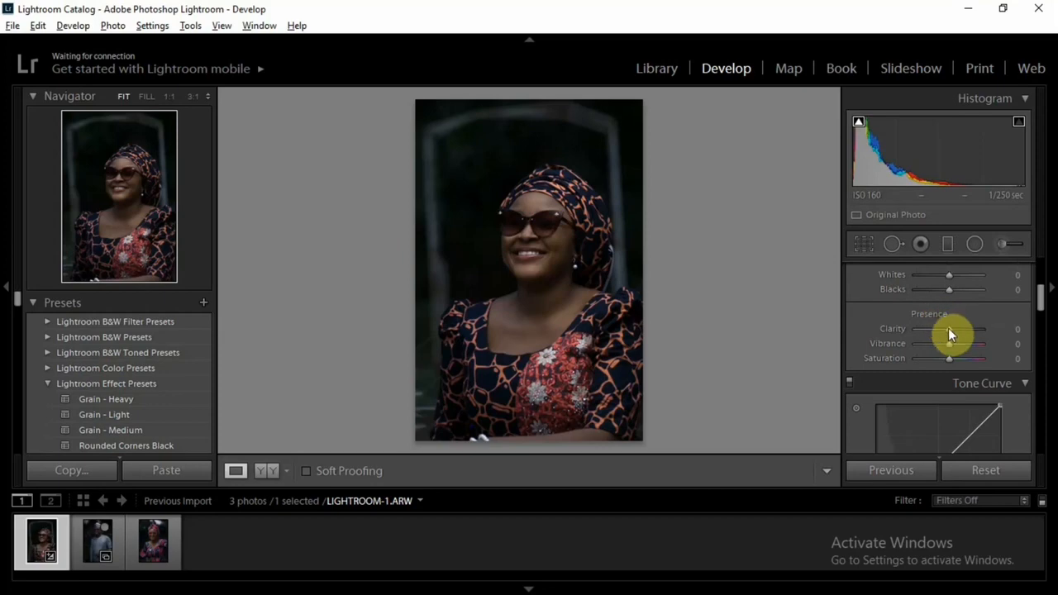
pyautogui.moveTo(948, 329)
pyautogui.mouseDown()
pyautogui.moveTo(1020, 325)
pyautogui.moveTo(967, 325)
pyautogui.moveTo(944, 338)
pyautogui.moveTo(955, 330)
pyautogui.mouseUp()
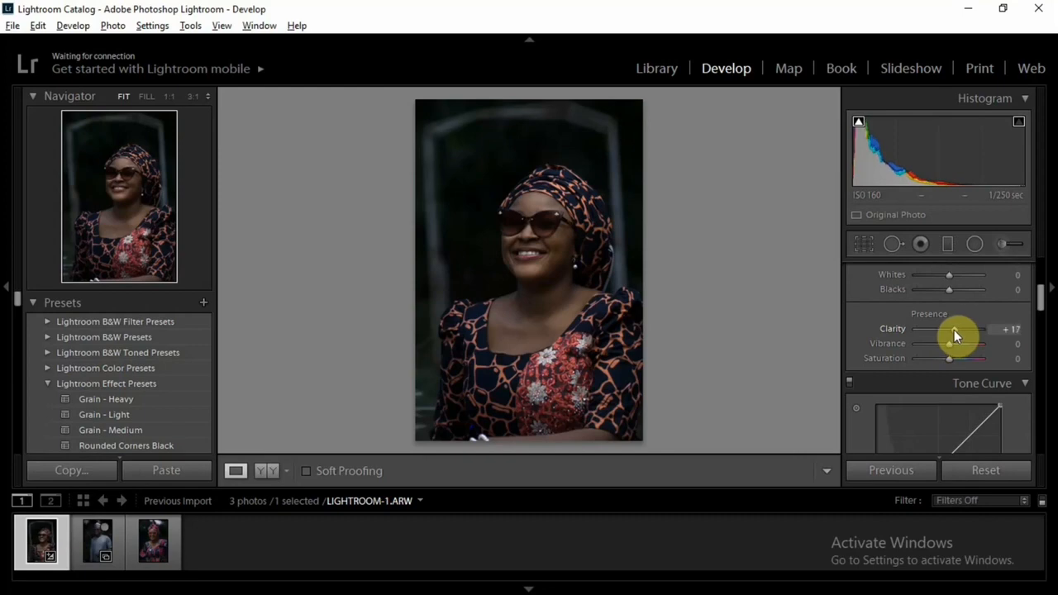
pyautogui.moveTo(954, 330); pyautogui.dragTo(954, 330)
pyautogui.doubleClick(952, 330)
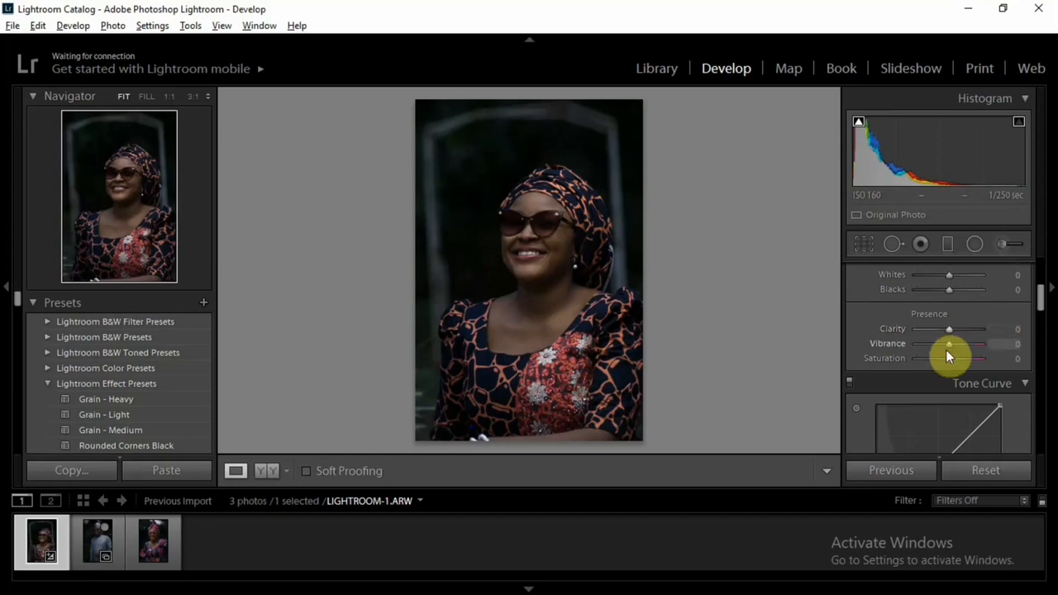
# Try a different vibrance and a saturation of −19 on LIGHTROOM-1.ARW and reset both to 0.
pyautogui.moveTo(948, 344)
pyautogui.mouseDown()
pyautogui.moveTo(974, 344)
pyautogui.moveTo(942, 352)
pyautogui.moveTo(984, 356)
pyautogui.moveTo(951, 347)
pyautogui.moveTo(966, 347)
pyautogui.moveTo(942, 358)
pyautogui.mouseUp()
pyautogui.doubleClick(966, 343)
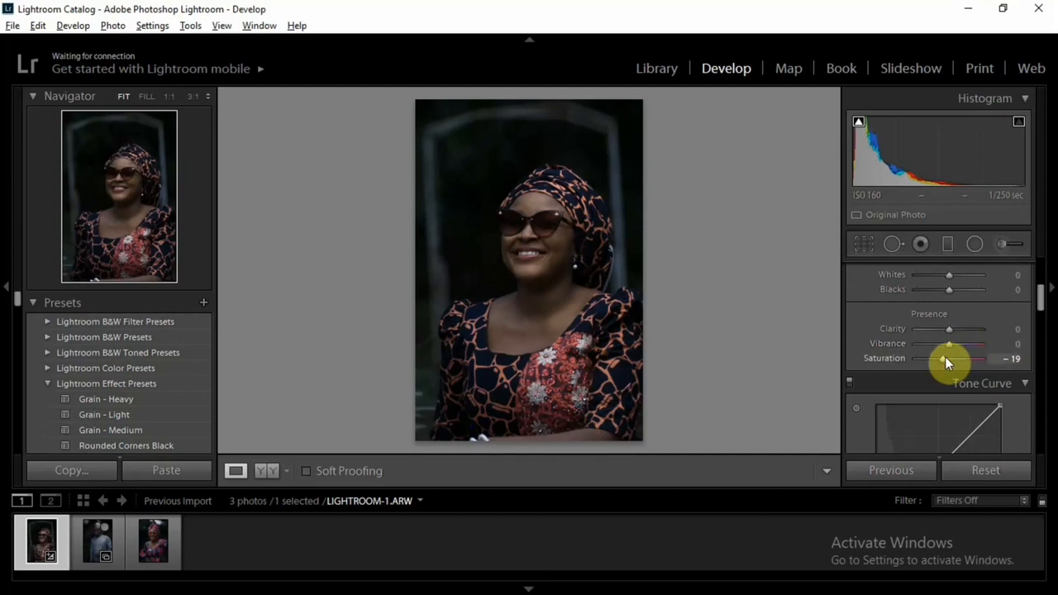
pyautogui.doubleClick(945, 356)
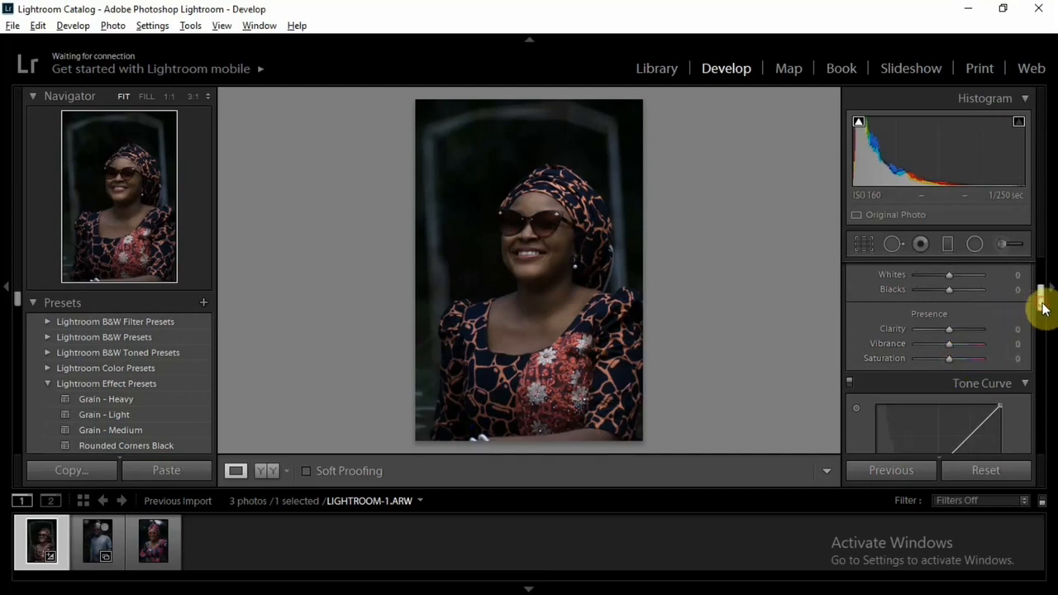
# Add five points along the RGB tone curve and raise the middle one to about 48.6 / 56.9 %.
pyautogui.moveTo(1042, 302); pyautogui.dragTo(1042, 323)
pyautogui.scroll(1, 1041, 323)
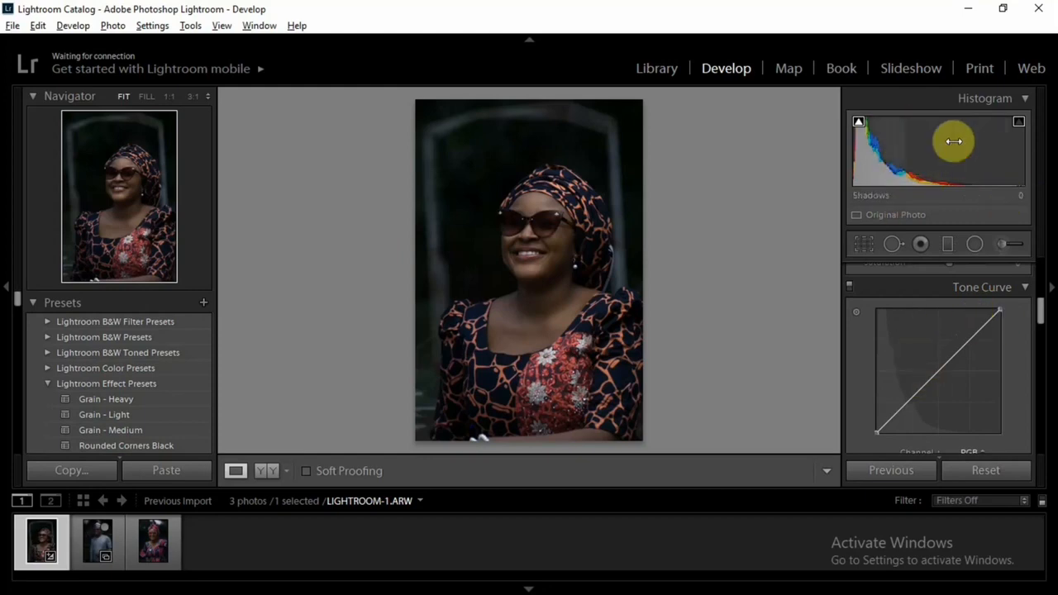
pyautogui.click(902, 409)
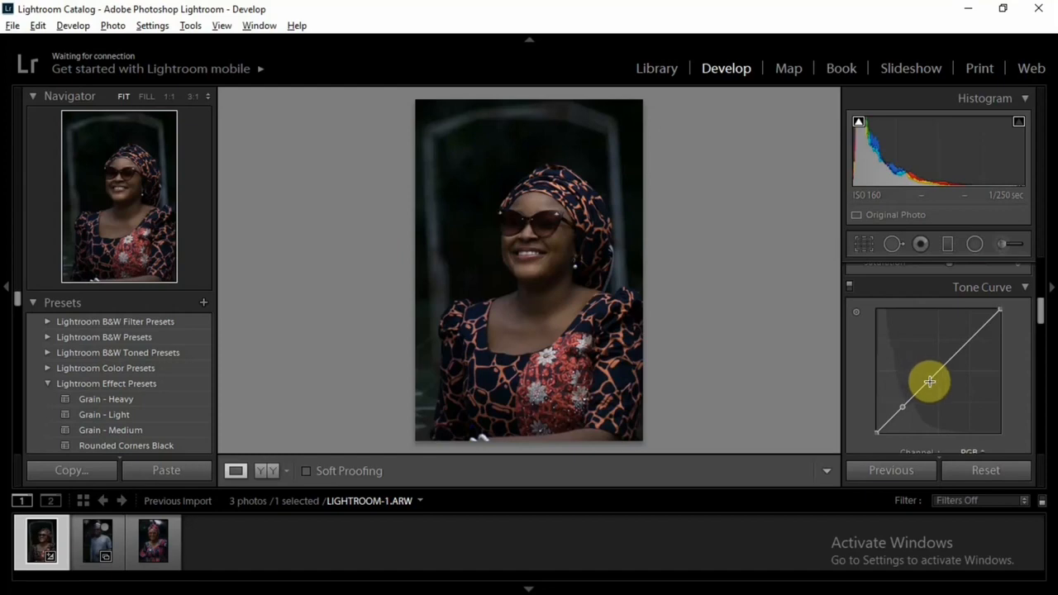
pyautogui.click(930, 379)
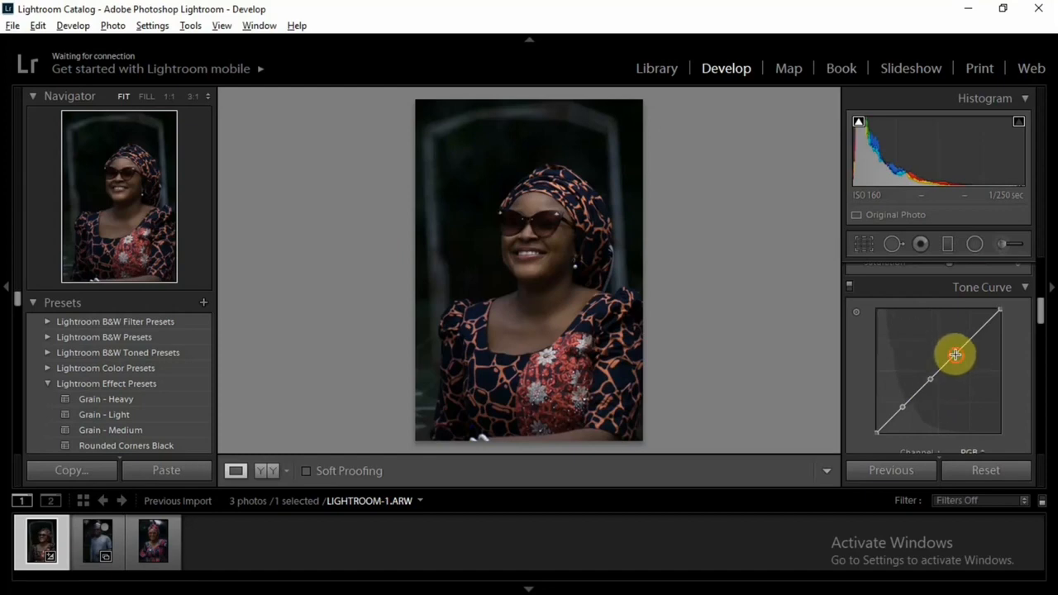
pyautogui.click(954, 354)
pyautogui.click(976, 332)
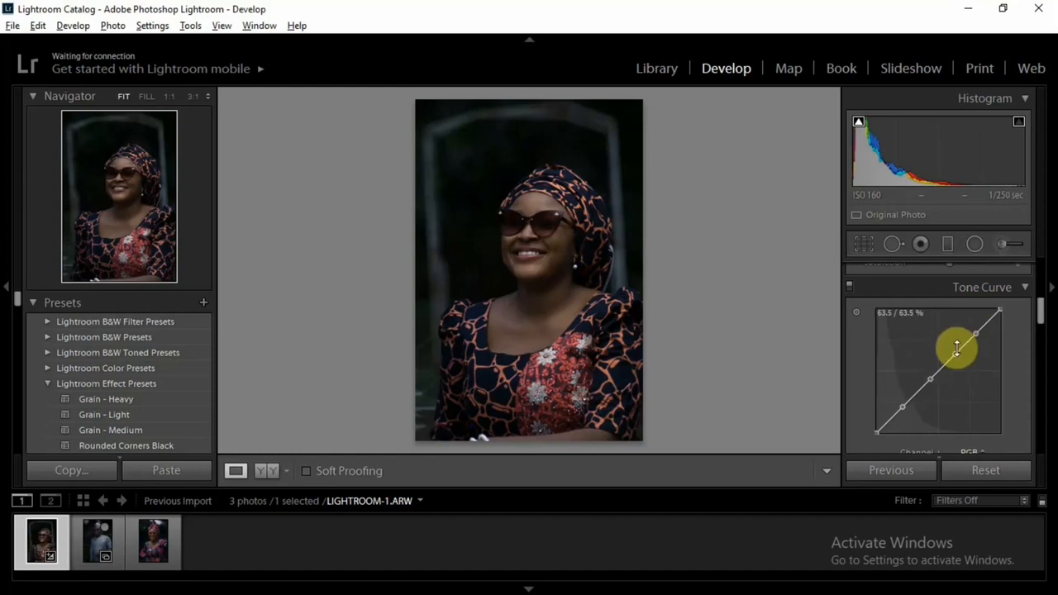
pyautogui.click(940, 365)
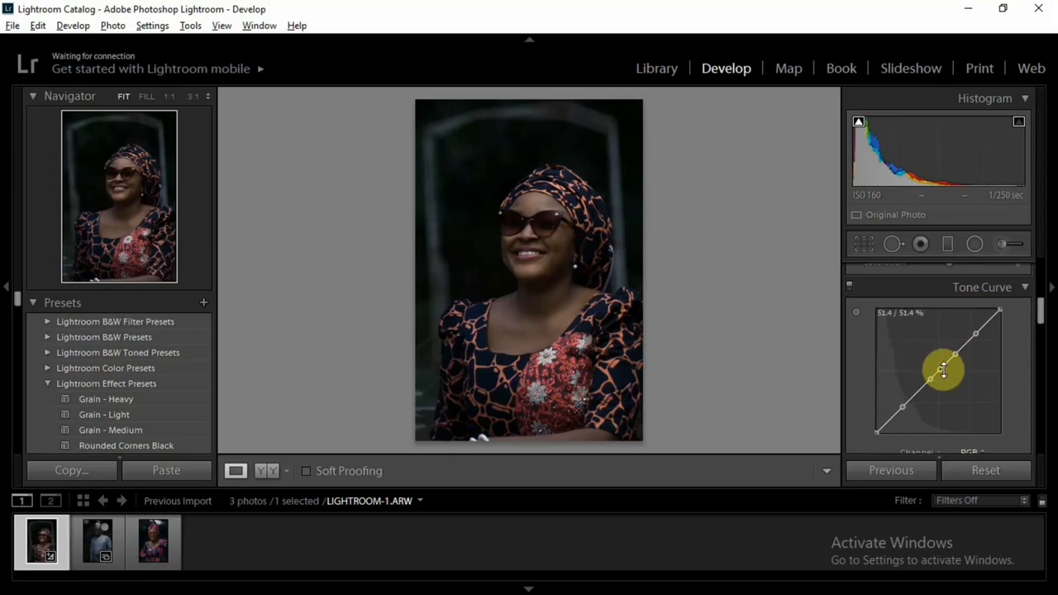
pyautogui.moveTo(939, 366)
pyautogui.mouseDown()
pyautogui.moveTo(912, 340)
pyautogui.moveTo(937, 363)
pyautogui.mouseUp()
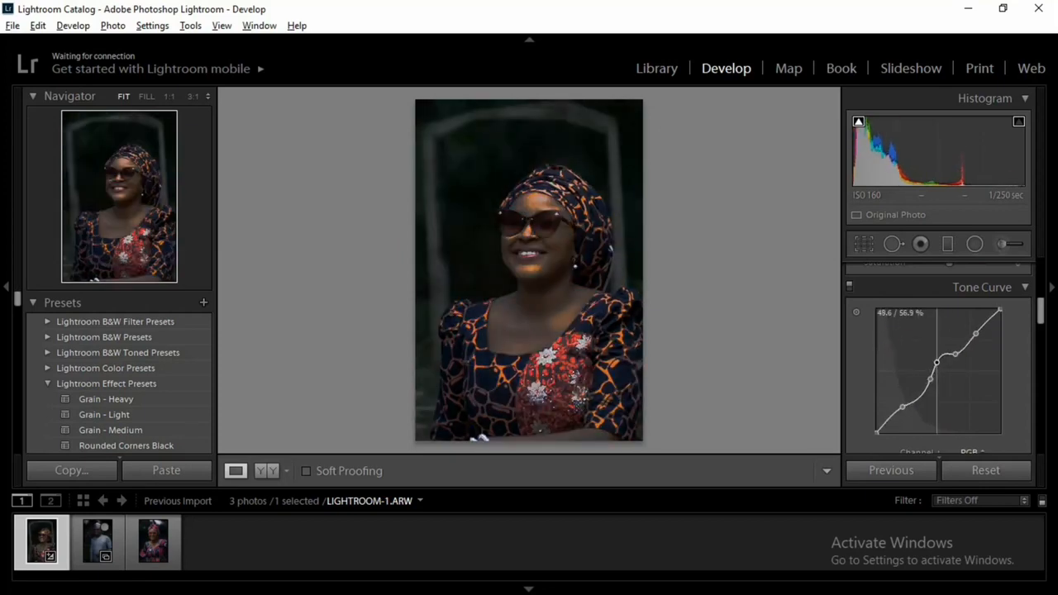
# Move the lower-midtone curve point to 37.6 / 52.2 % and remove the three midtone points, keeping one shadow and one highlight point.
pyautogui.click(930, 378)
pyautogui.moveTo(930, 378); pyautogui.dragTo(877, 431)
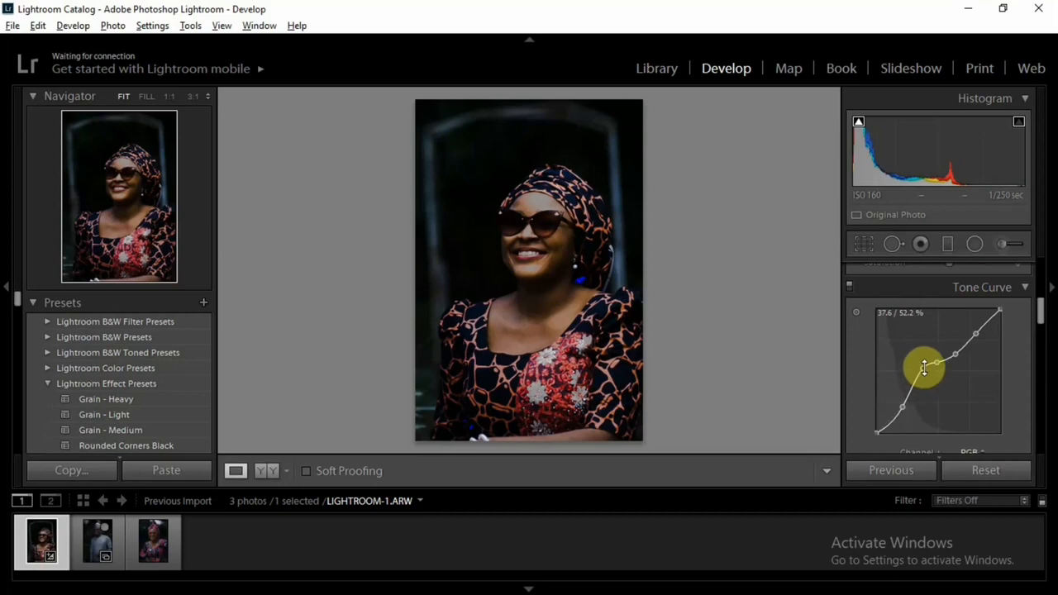
pyautogui.moveTo(923, 369); pyautogui.dragTo(762, 305)
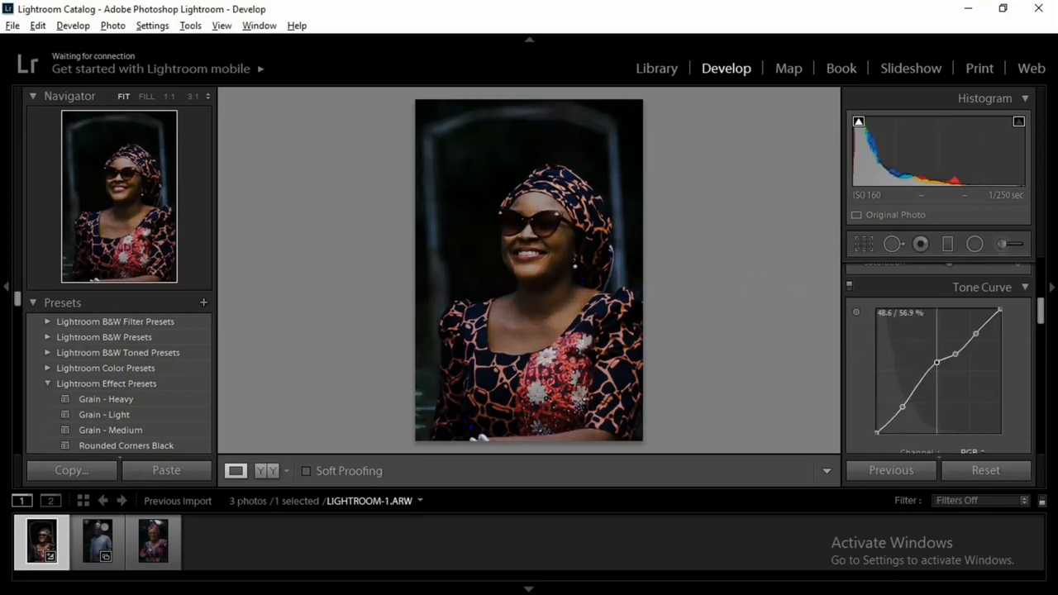
pyautogui.moveTo(937, 362); pyautogui.dragTo(847, 230)
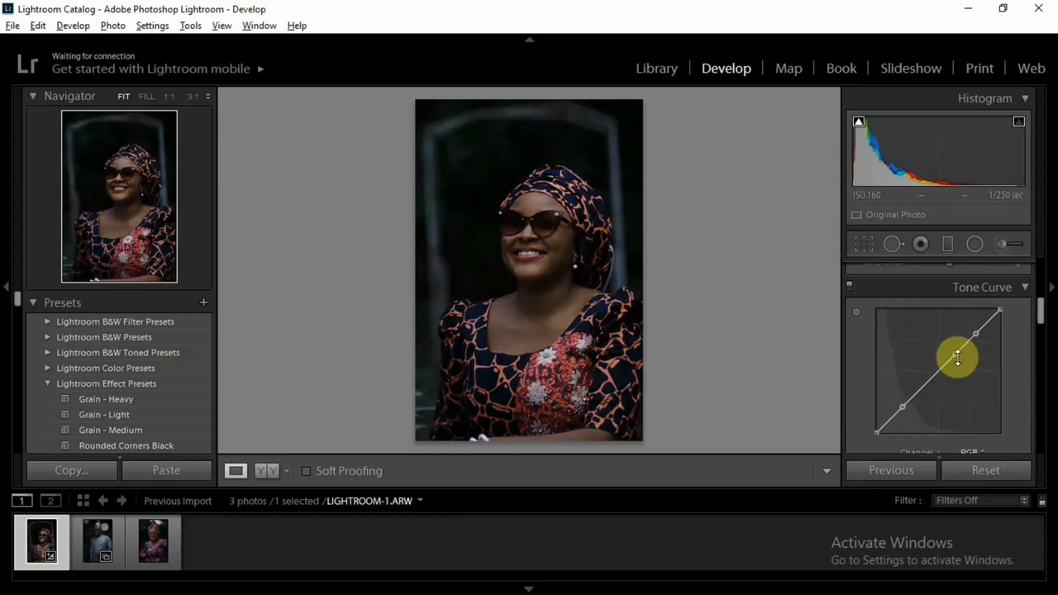
pyautogui.moveTo(976, 333); pyautogui.dragTo(1050, 371)
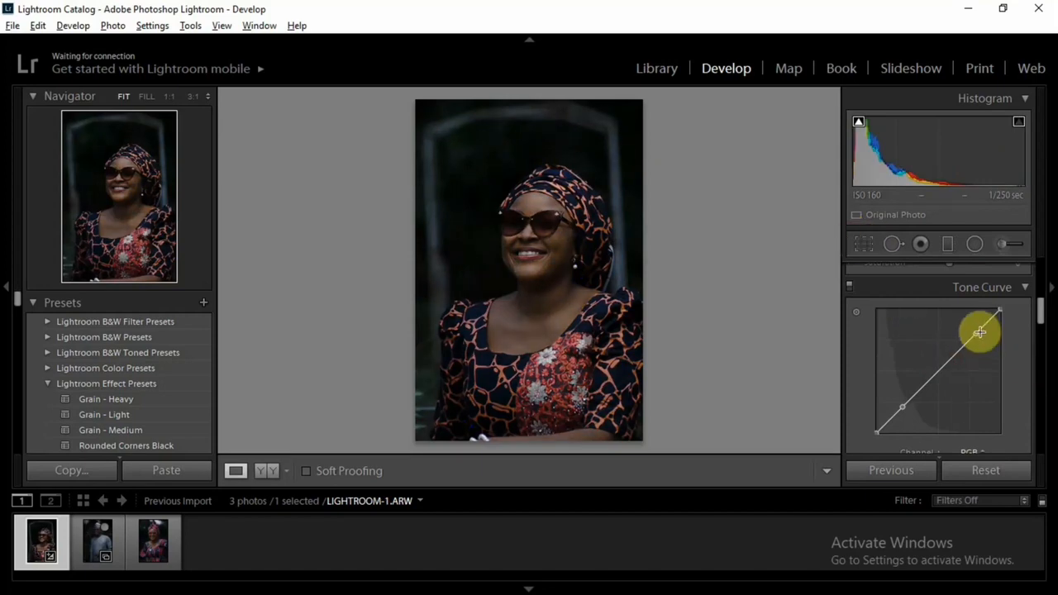
# Raise the highlight curve point to 71.4 / 89.4 % and the shadow point to 10.6 / 32.2 %, and remove the shadow point.
pyautogui.moveTo(975, 332)
pyautogui.mouseDown()
pyautogui.moveTo(951, 313)
pyautogui.moveTo(967, 311)
pyautogui.moveTo(965, 322)
pyautogui.mouseUp()
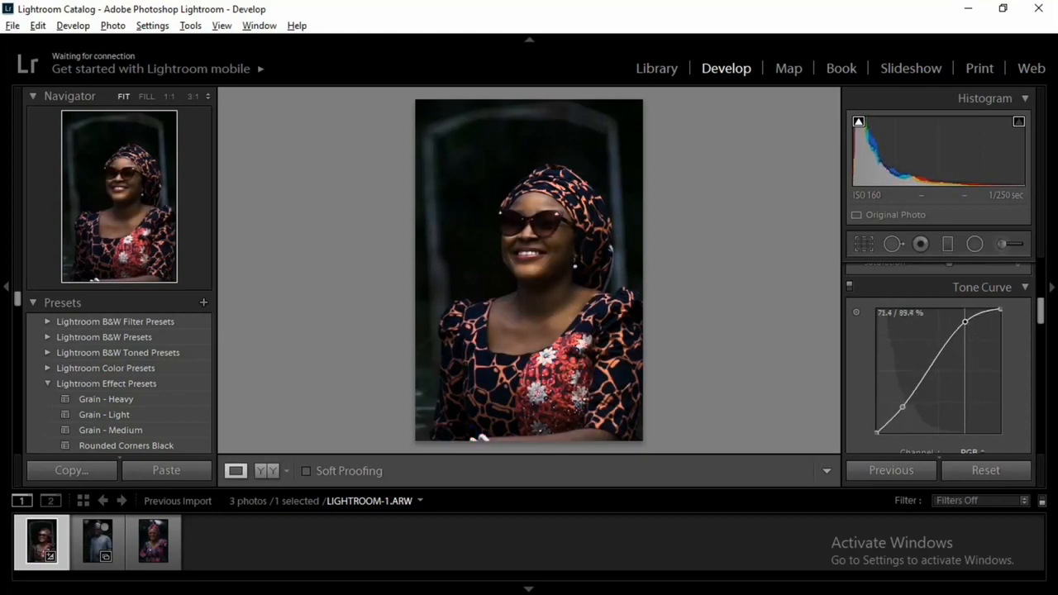
pyautogui.moveTo(903, 407)
pyautogui.mouseDown()
pyautogui.moveTo(888, 394)
pyautogui.moveTo(905, 405)
pyautogui.moveTo(902, 425)
pyautogui.moveTo(879, 380)
pyautogui.moveTo(874, 397)
pyautogui.moveTo(887, 394)
pyautogui.mouseUp()
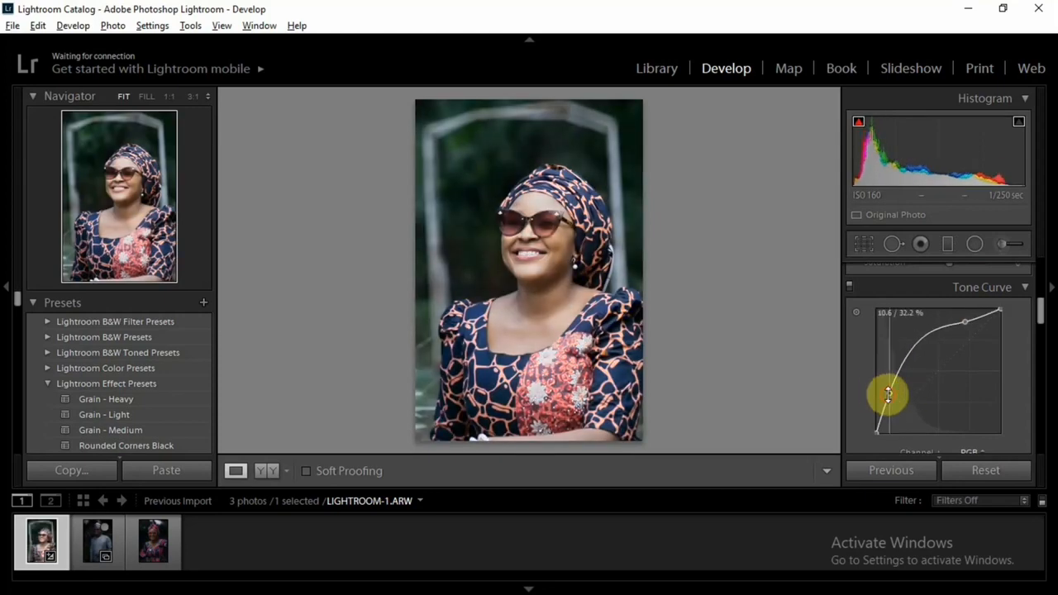
pyautogui.doubleClick(887, 393)
# Lower the highlight curve point and undo it, try raising it to the curve's upper limit, and remove it to restore the linear curve.
pyautogui.moveTo(965, 321); pyautogui.dragTo(959, 337)
pyautogui.hotkey('ctrl', 'z')
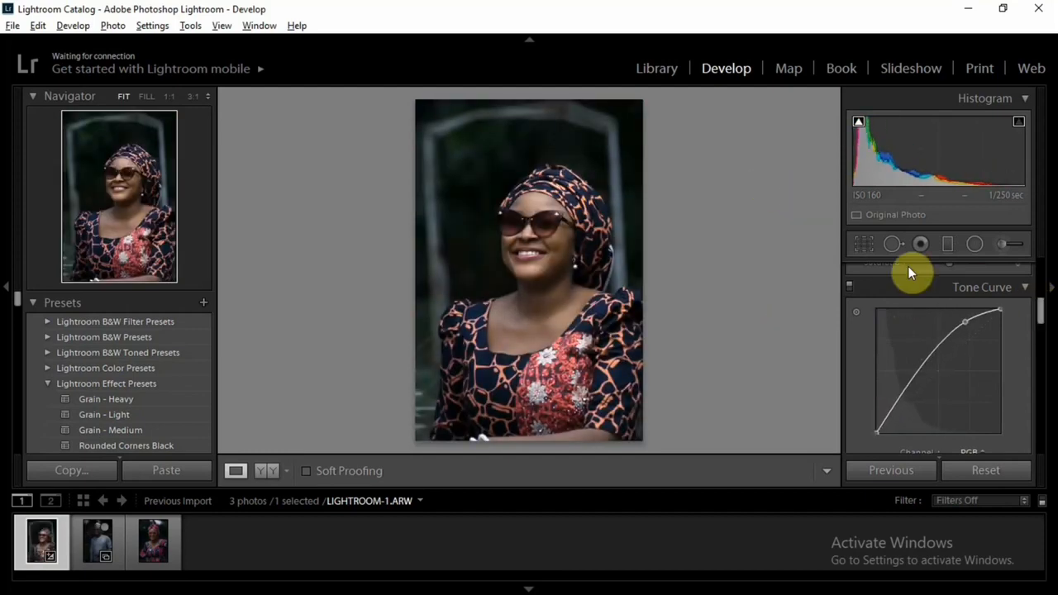
pyautogui.moveTo(965, 321); pyautogui.dragTo(921, 310)
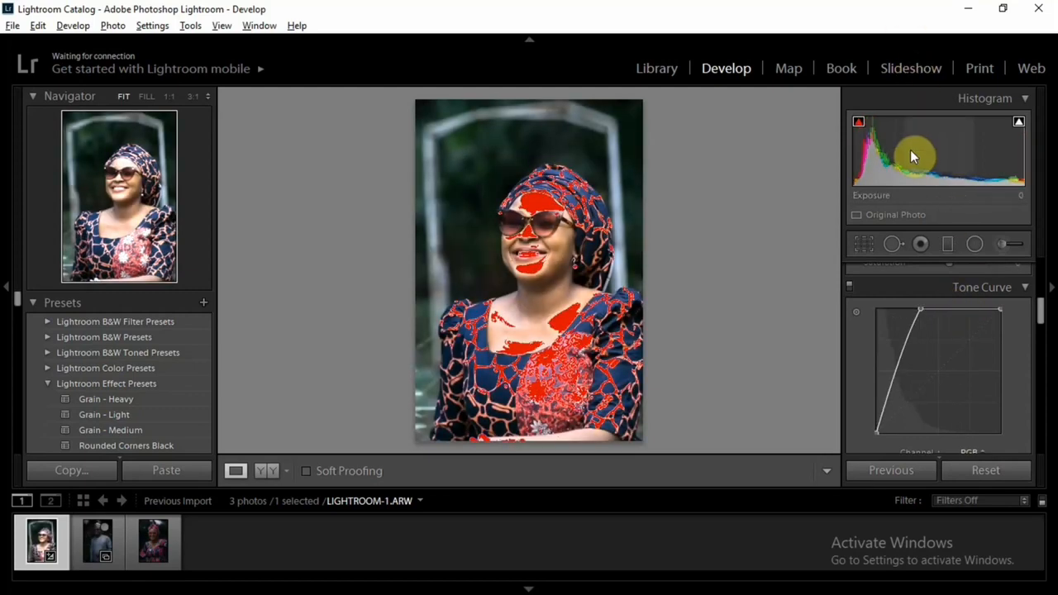
pyautogui.doubleClick(919, 310)
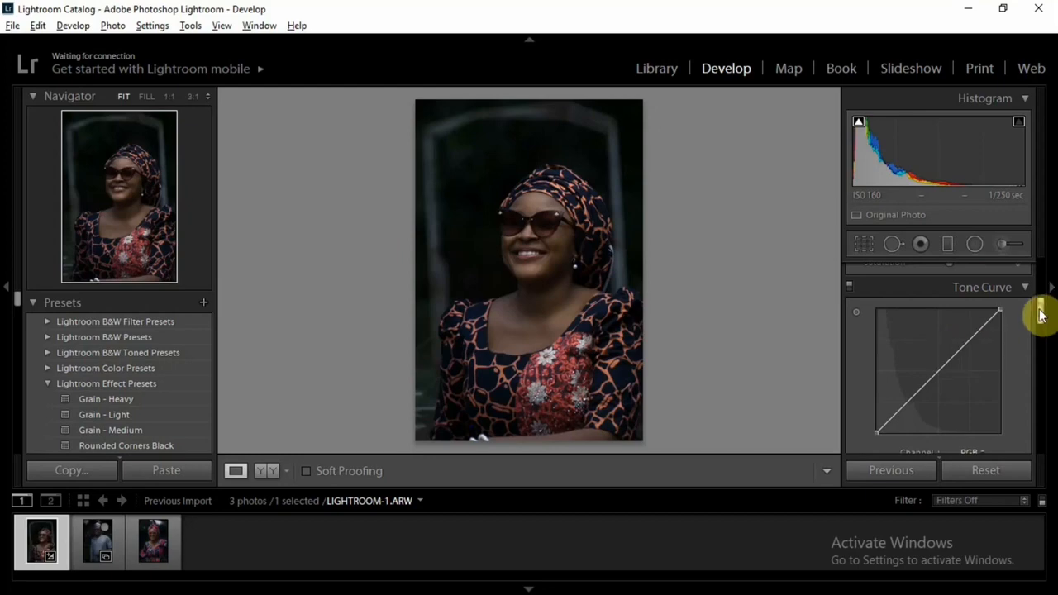
# Examine the Color and B&W versions of the color mixer, and return to HSL with the hue, saturation and luminance sliders shown together.
pyautogui.moveTo(1040, 313); pyautogui.dragTo(1040, 341)
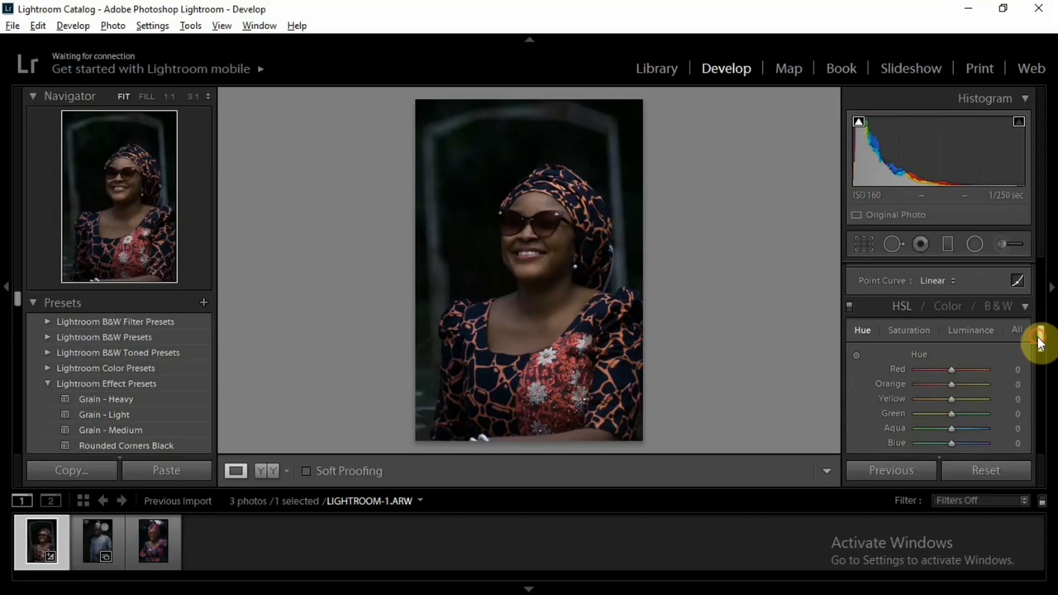
pyautogui.moveTo(1040, 344); pyautogui.dragTo(988, 339)
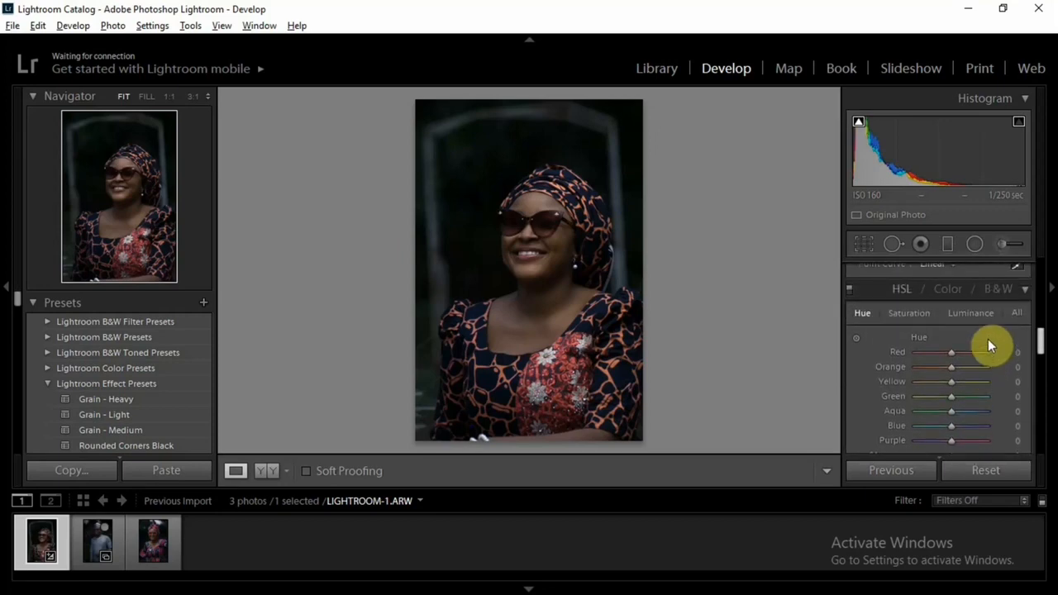
pyautogui.click(948, 288)
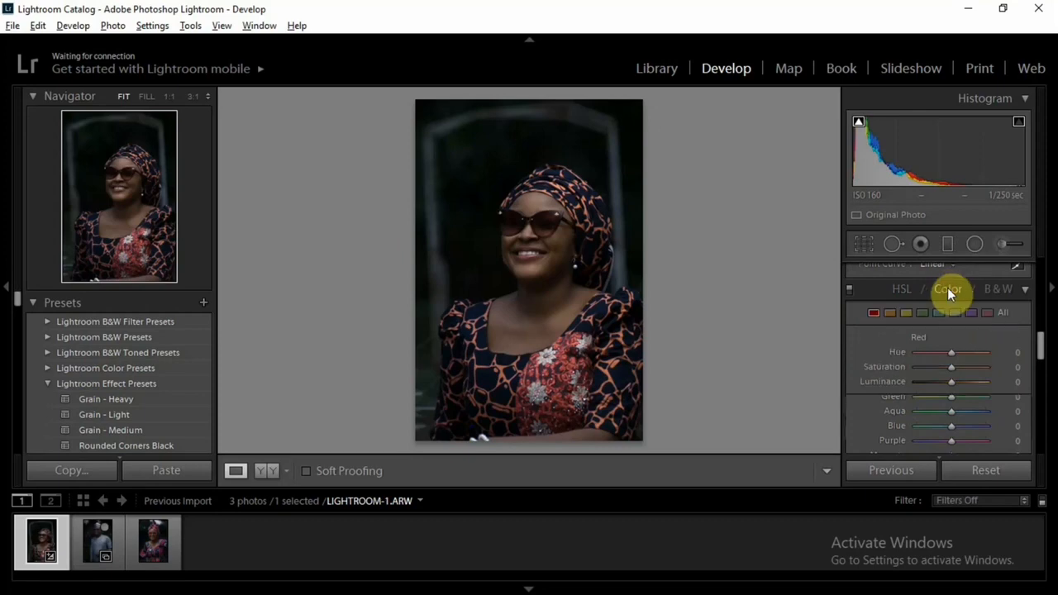
pyautogui.click(991, 290)
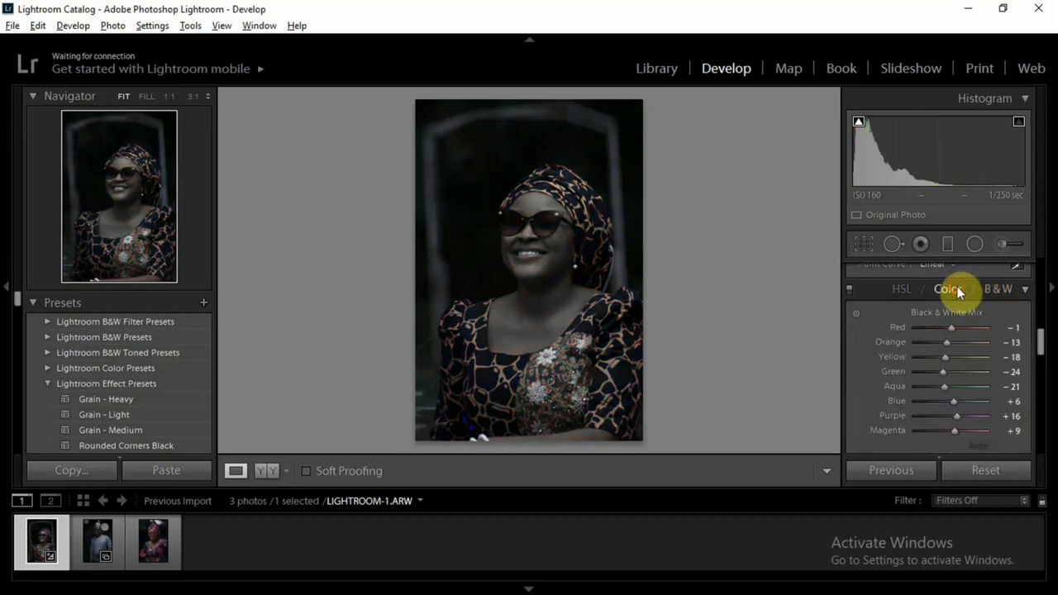
pyautogui.click(955, 291)
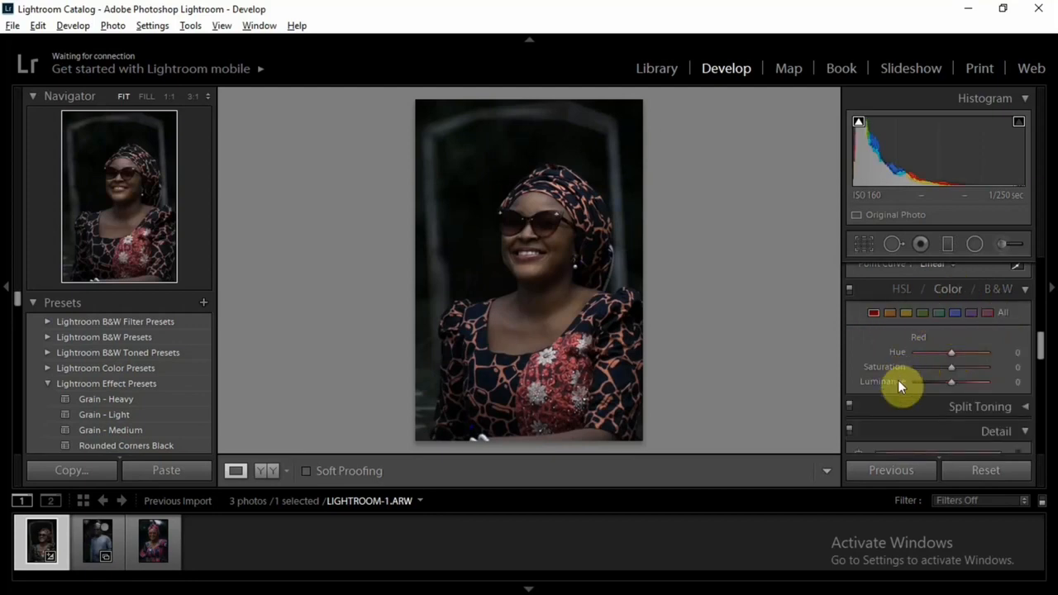
pyautogui.click(890, 286)
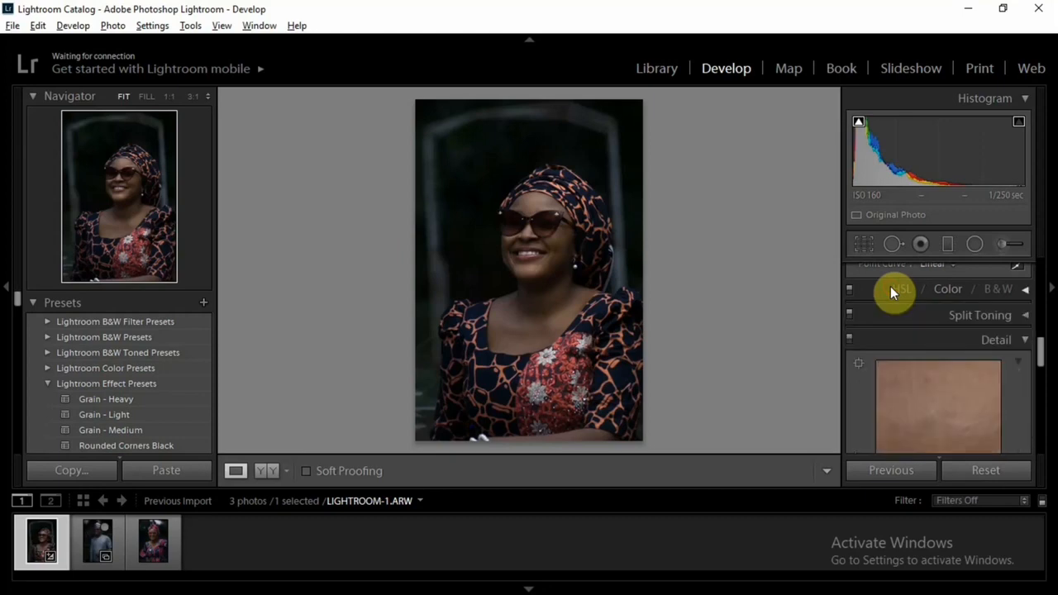
pyautogui.click(900, 286)
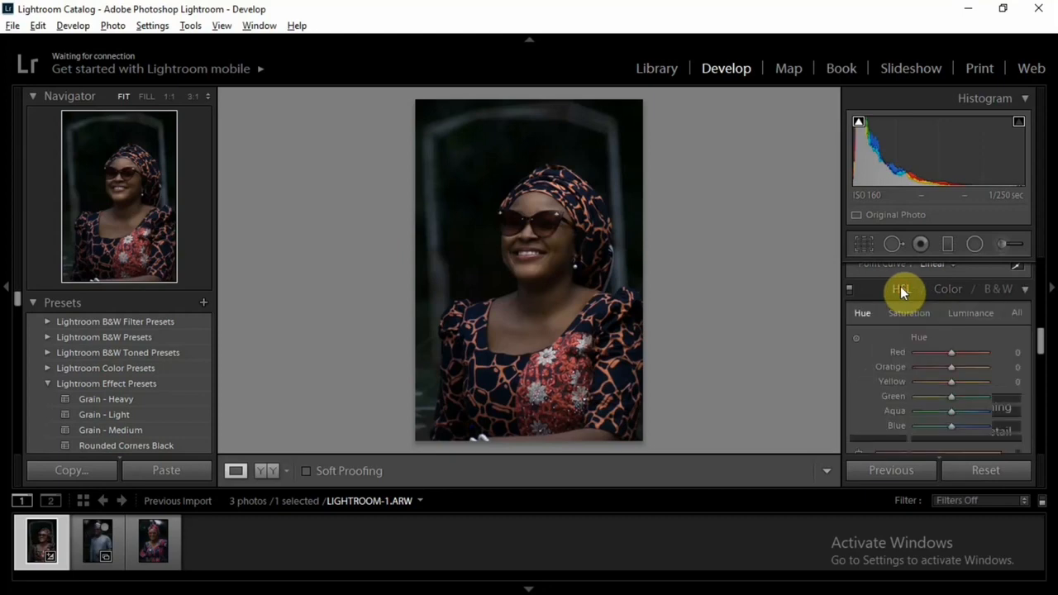
pyautogui.click(1019, 314)
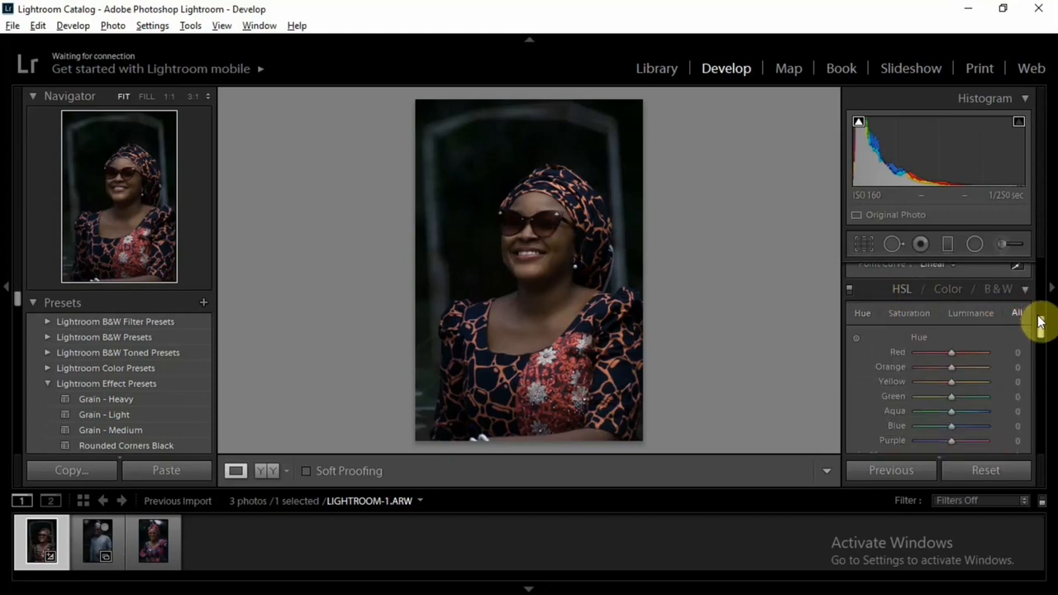
# Try a red hue shift of +100 on the photo and reset it to 0.
pyautogui.scroll(-3, 1039, 326)
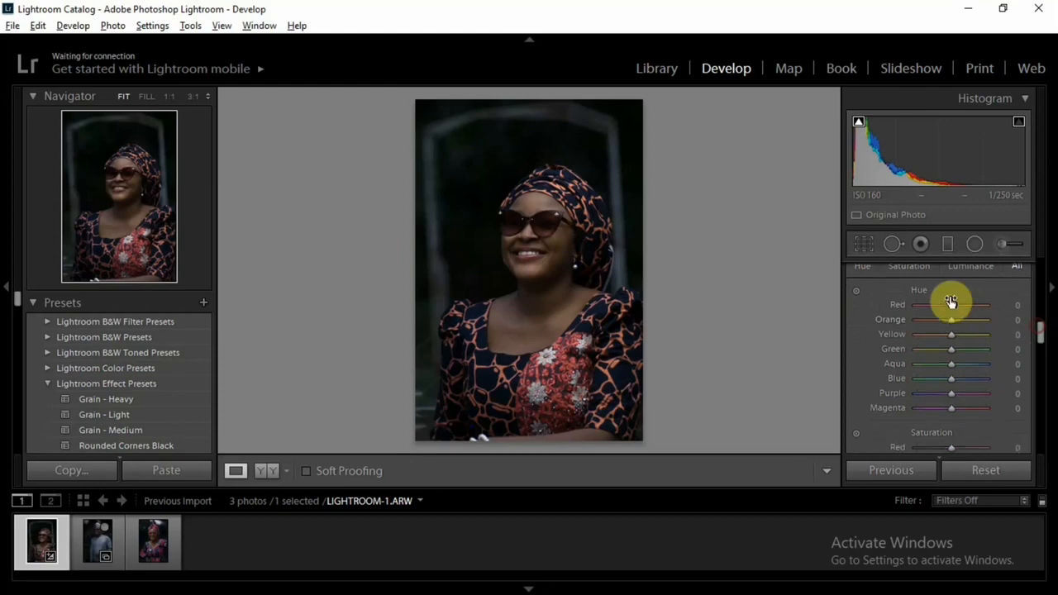
pyautogui.moveTo(956, 307); pyautogui.dragTo(1036, 313)
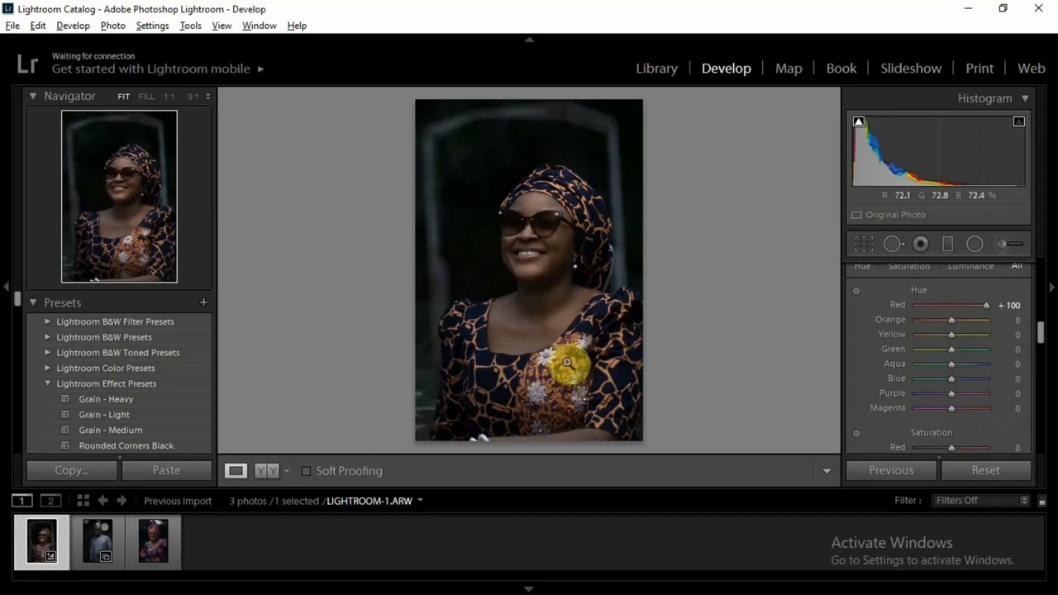
pyautogui.doubleClick(985, 303)
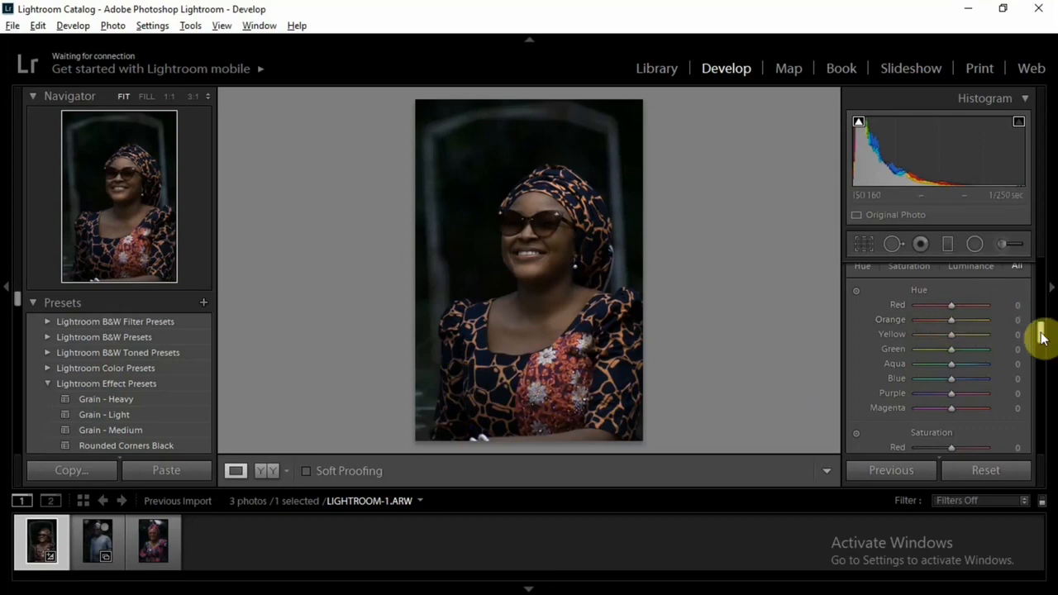
# Try the red saturation slider and a red luminance of +29, and reset the red luminance to 0.
pyautogui.moveTo(1041, 335); pyautogui.dragTo(1041, 353)
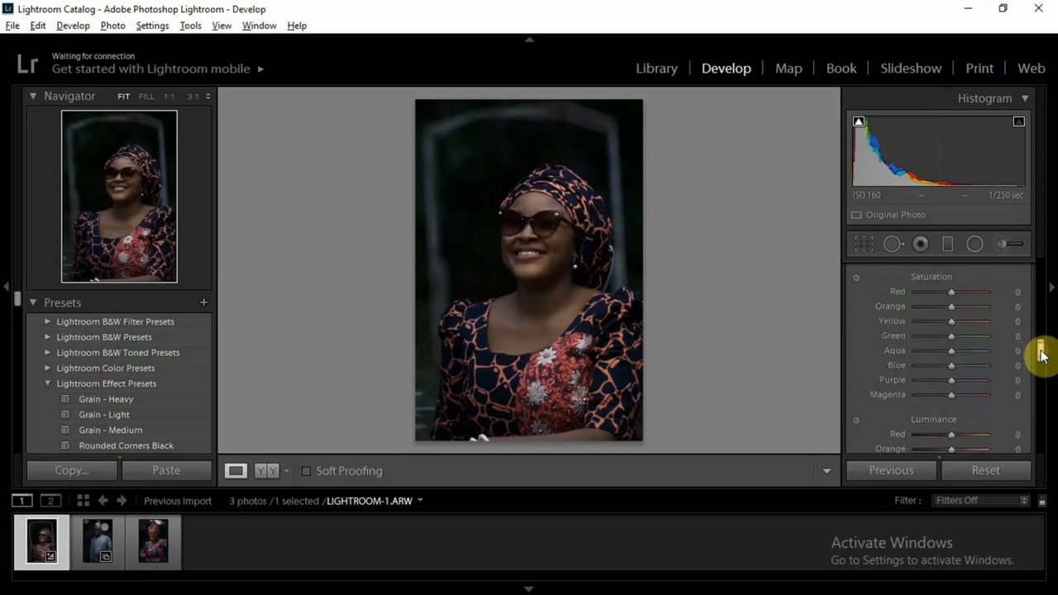
pyautogui.moveTo(950, 291)
pyautogui.mouseDown()
pyautogui.moveTo(994, 294)
pyautogui.moveTo(955, 288)
pyautogui.mouseUp()
pyautogui.moveTo(1041, 359); pyautogui.dragTo(1040, 374)
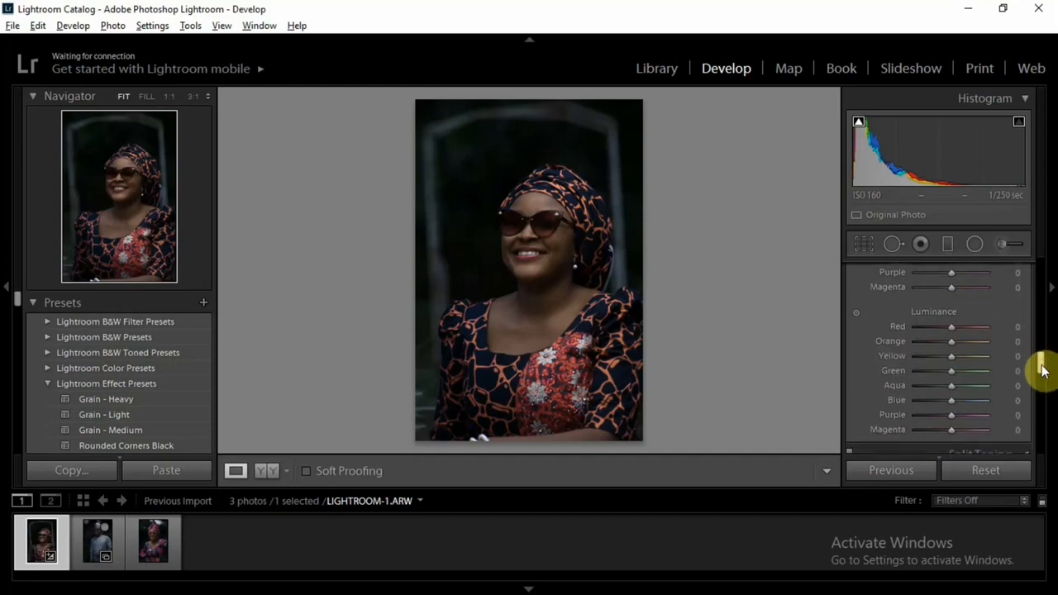
pyautogui.moveTo(952, 327)
pyautogui.mouseDown()
pyautogui.moveTo(989, 333)
pyautogui.moveTo(892, 331)
pyautogui.moveTo(1054, 353)
pyautogui.moveTo(980, 342)
pyautogui.moveTo(962, 328)
pyautogui.mouseUp()
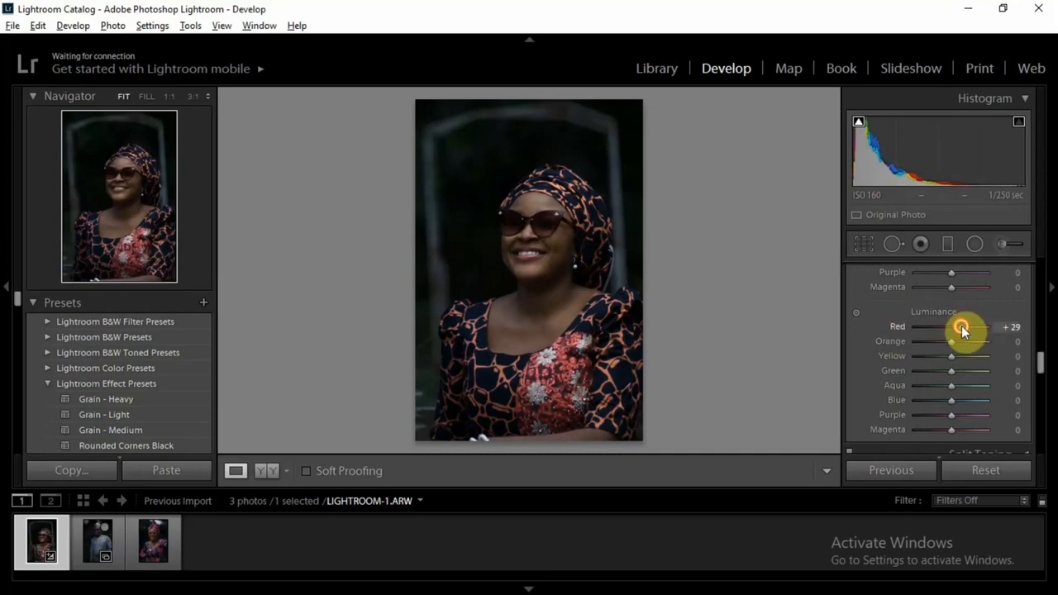
pyautogui.doubleClick(961, 327)
# Apply split toning with highlights hue 184 and saturation 29, shadows saturation 19, and balance +38.
pyautogui.moveTo(1040, 362)
pyautogui.mouseDown()
pyautogui.moveTo(1040, 387)
pyautogui.moveTo(1039, 378)
pyautogui.mouseUp()
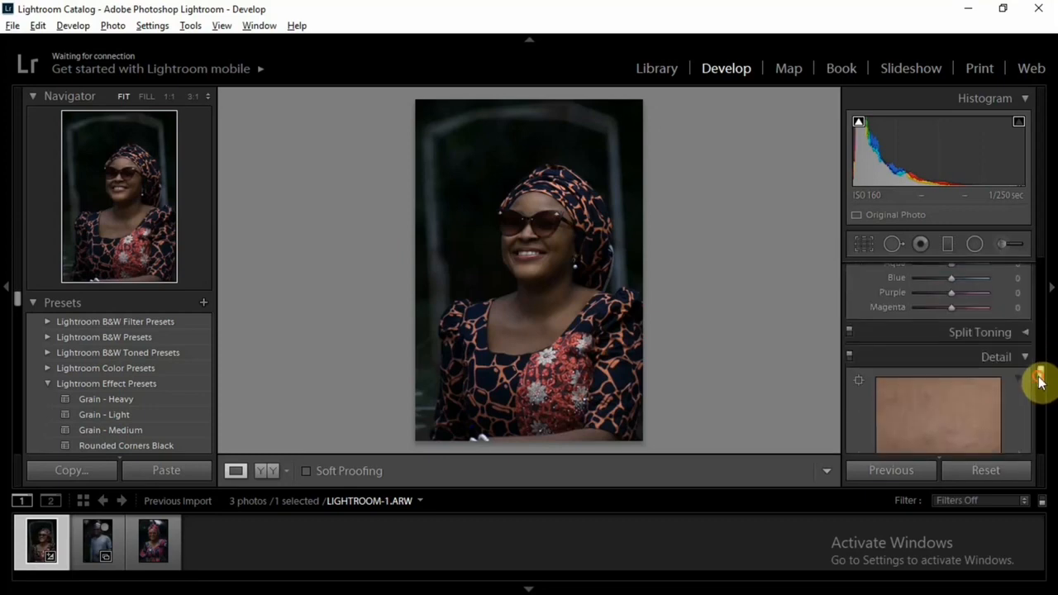
pyautogui.click(1033, 336)
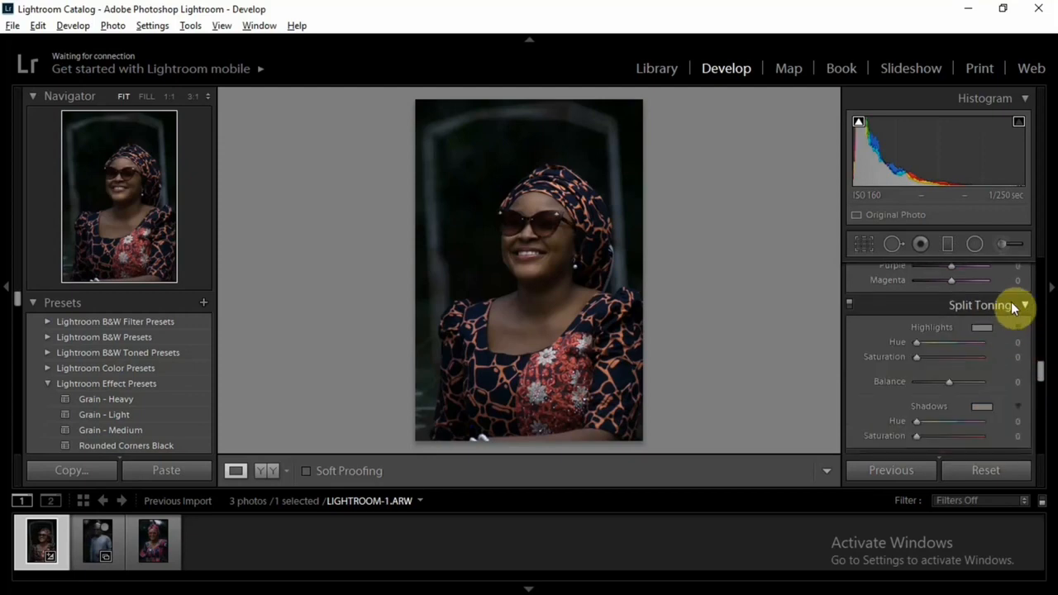
pyautogui.click(944, 340)
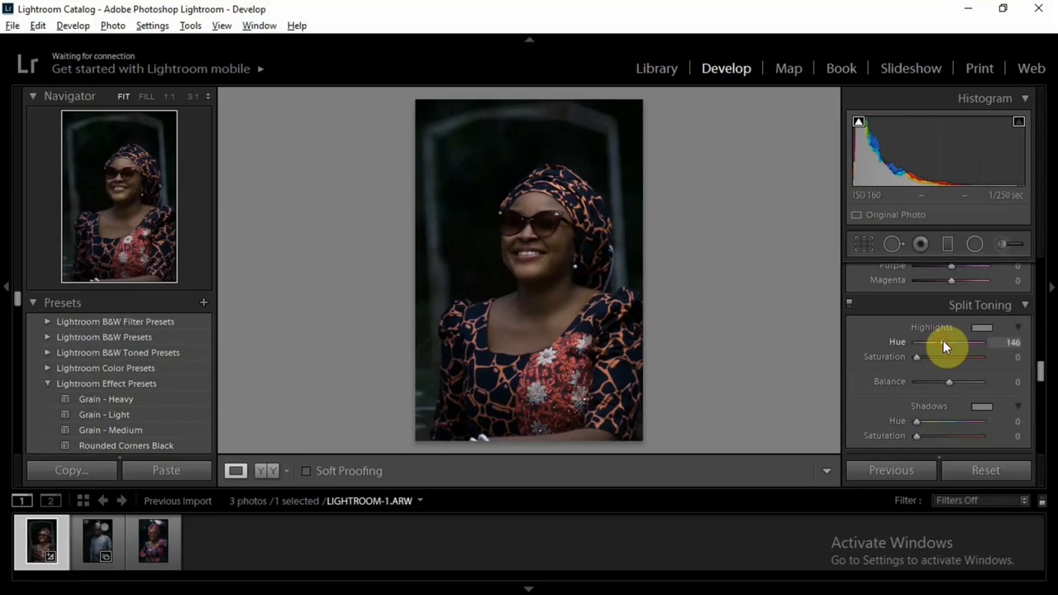
pyautogui.click(937, 340)
pyautogui.moveTo(941, 340); pyautogui.dragTo(956, 343)
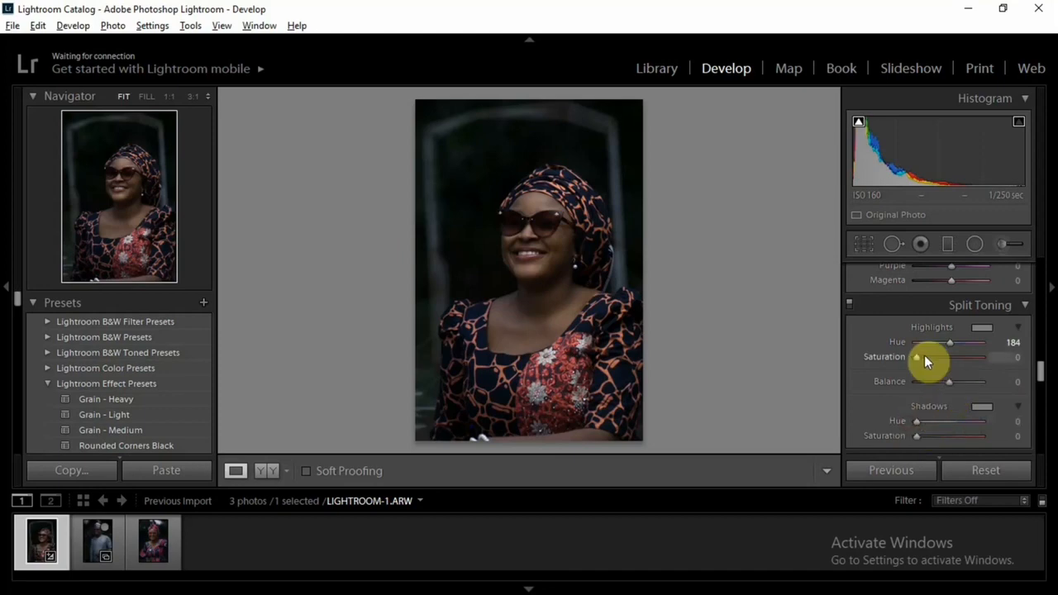
pyautogui.moveTo(917, 357); pyautogui.dragTo(934, 358)
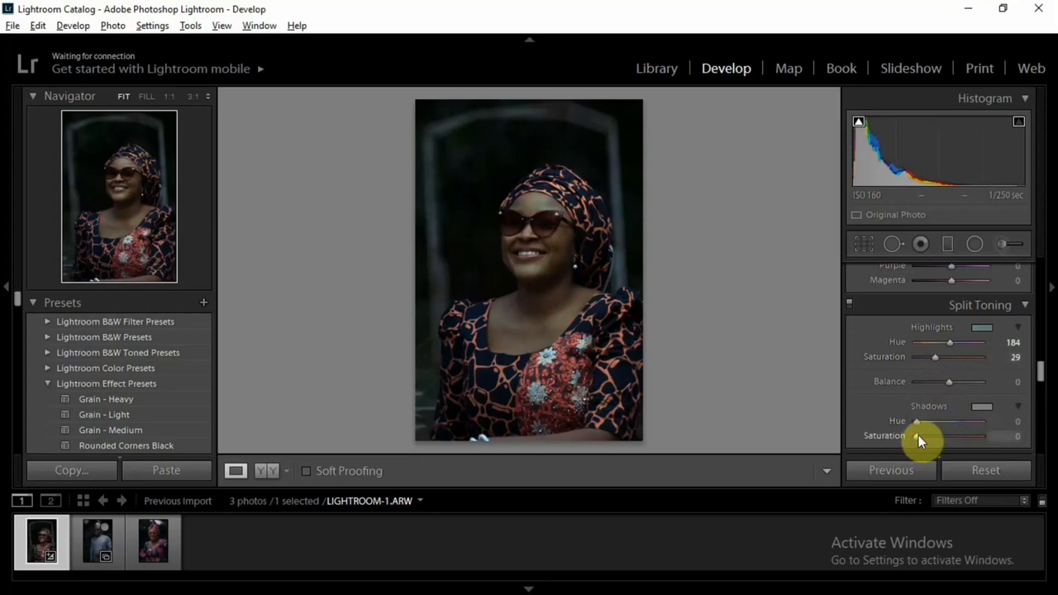
pyautogui.moveTo(918, 434)
pyautogui.mouseDown()
pyautogui.moveTo(955, 434)
pyautogui.moveTo(916, 439)
pyautogui.moveTo(930, 438)
pyautogui.mouseUp()
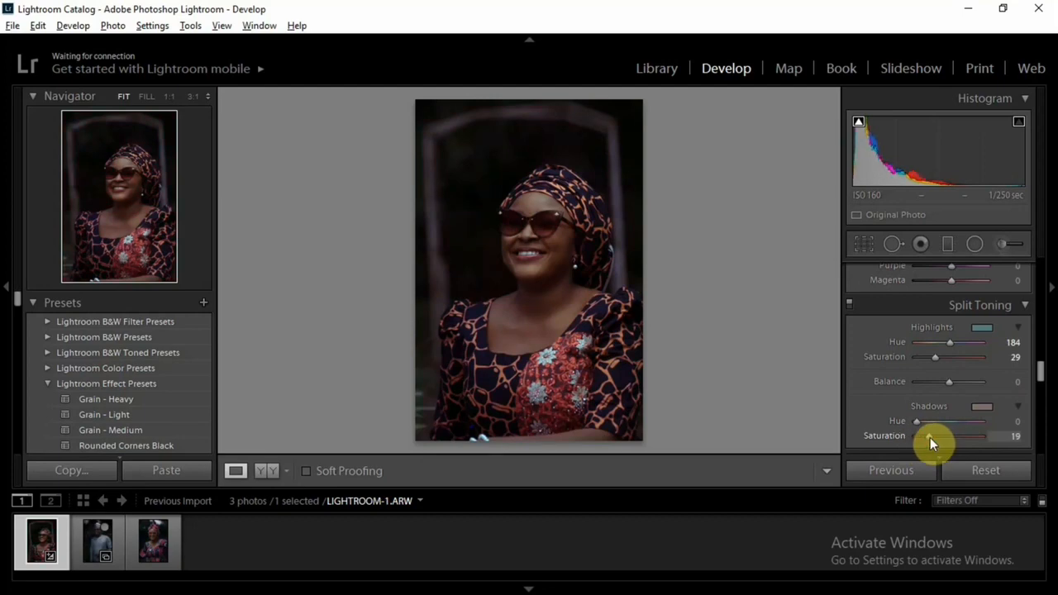
pyautogui.moveTo(951, 380); pyautogui.dragTo(961, 382)
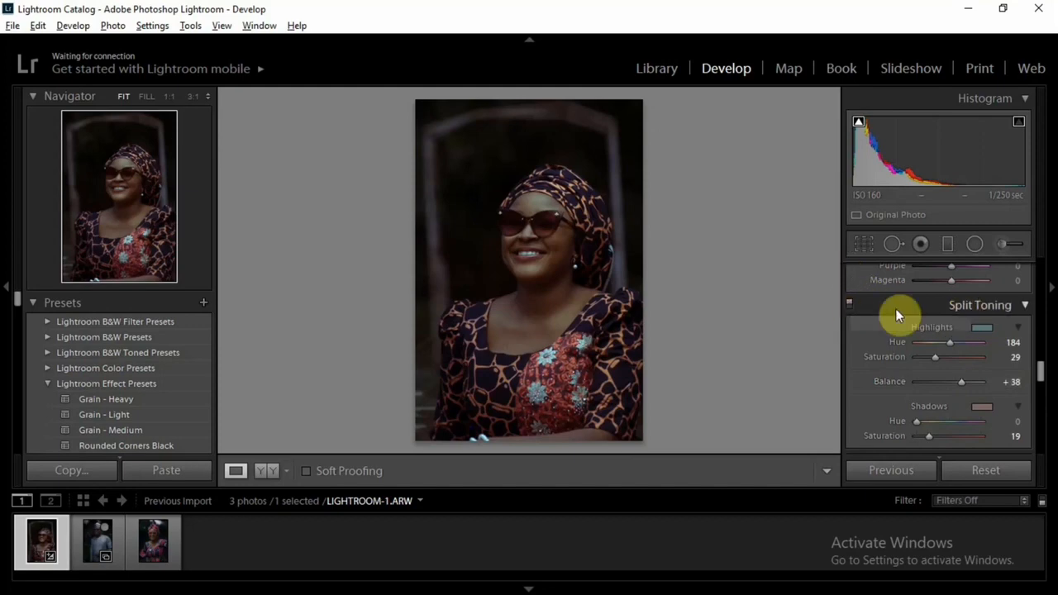
# Compare the photo with and without split toning, and leave the split toning switched off.
pyautogui.click(851, 306)
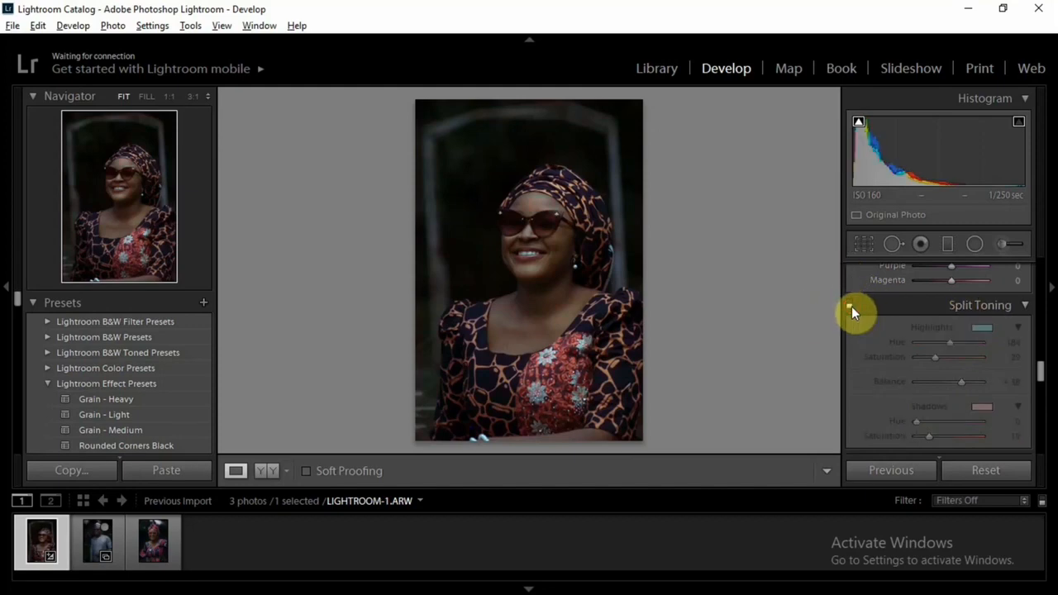
pyautogui.click(852, 305)
pyautogui.click(852, 306)
pyautogui.click(852, 306)
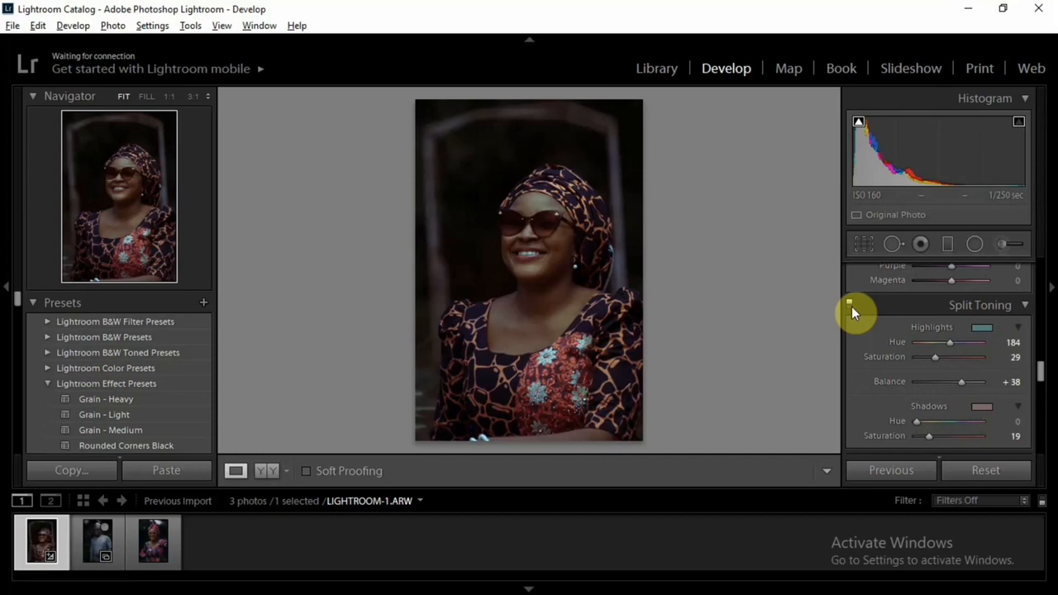
pyautogui.click(850, 306)
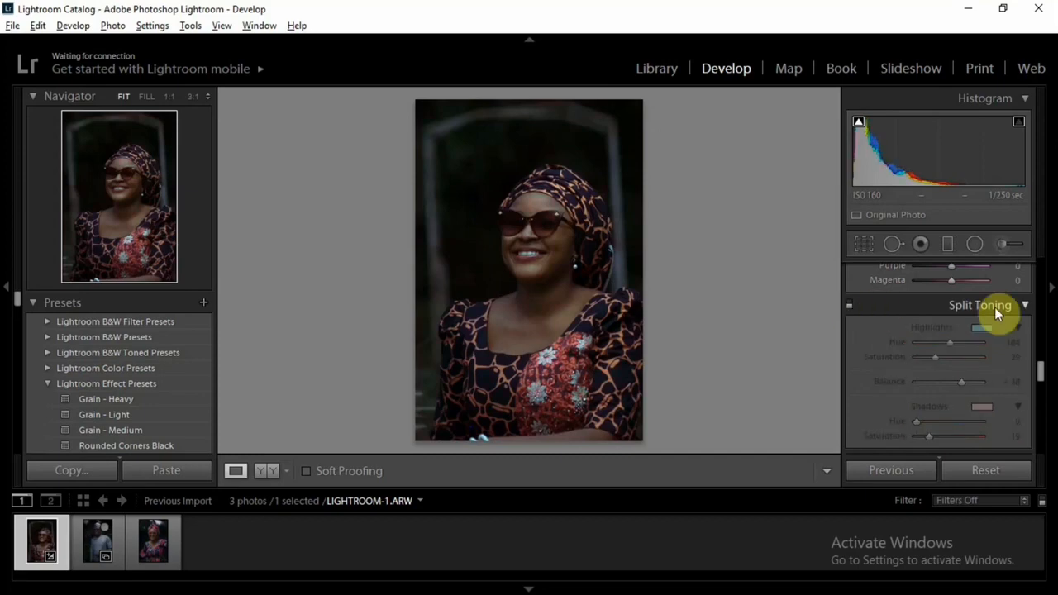
# Set the sharpening amount to 54 and, using the black-and-white mask preview, set the masking to 35.
pyautogui.moveTo(1041, 376); pyautogui.dragTo(1044, 405)
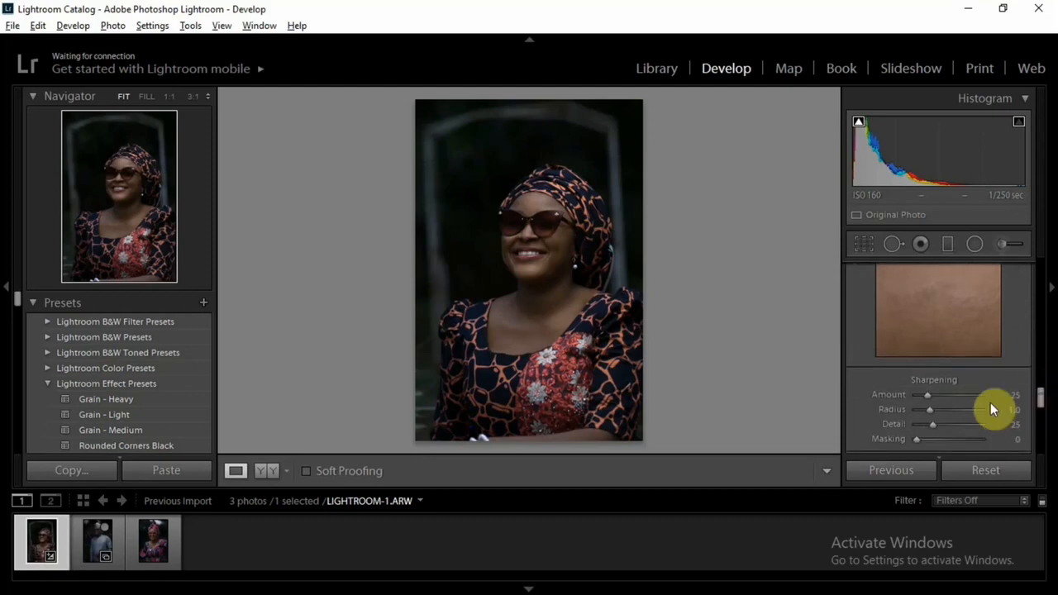
pyautogui.moveTo(927, 395)
pyautogui.mouseDown()
pyautogui.moveTo(962, 397)
pyautogui.moveTo(939, 399)
pyautogui.mouseUp()
pyautogui.moveTo(918, 439)
pyautogui.mouseDown()
pyautogui.moveTo(936, 441)
pyautogui.moveTo(934, 462)
pyautogui.moveTo(926, 442)
pyautogui.mouseUp()
pyautogui.press('alt')
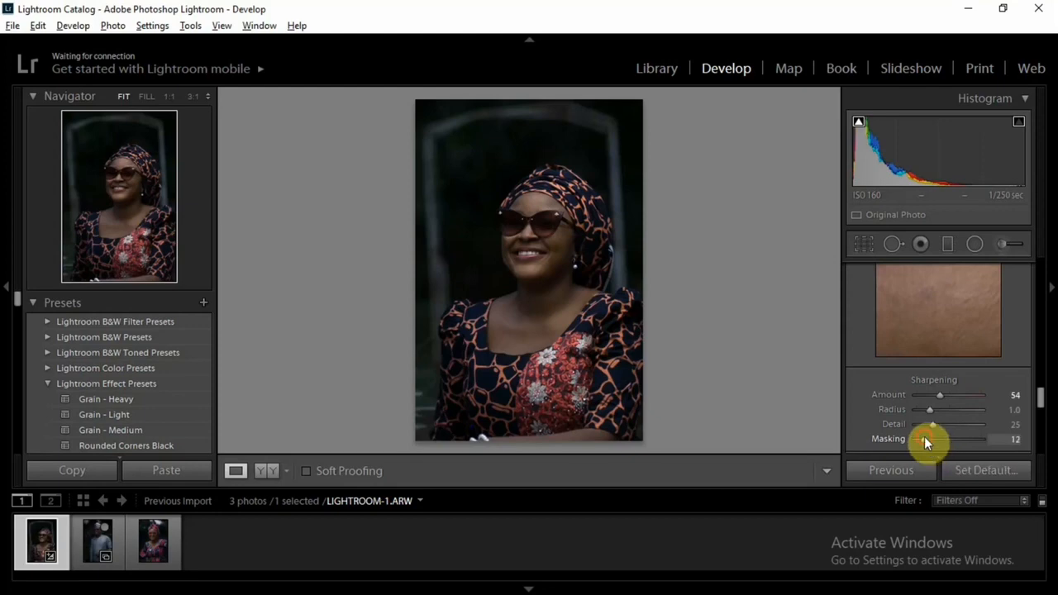
pyautogui.moveTo(924, 437); pyautogui.dragTo(948, 435)
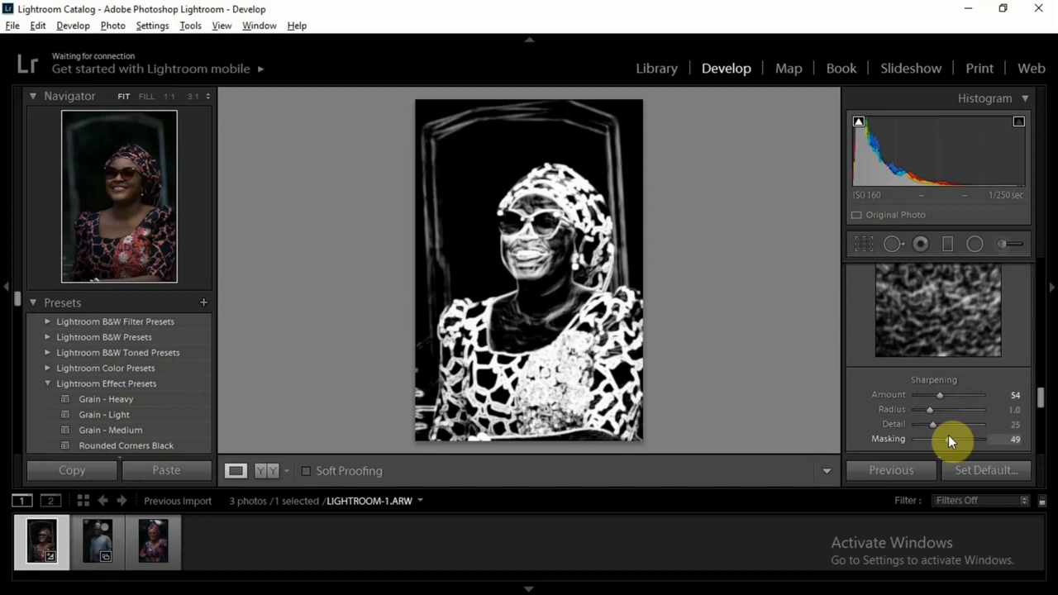
pyautogui.moveTo(948, 434); pyautogui.dragTo(939, 438)
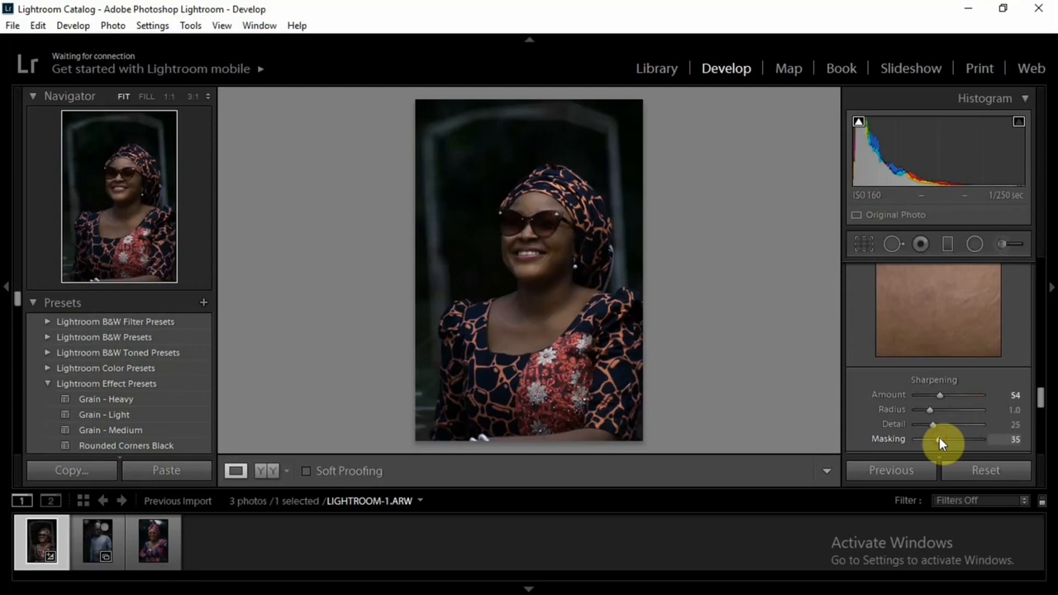
# Review the basic Lens Corrections options, and darken the photo's edges with a post-crop vignetting amount of -21.
pyautogui.moveTo(1042, 402); pyautogui.dragTo(1040, 425)
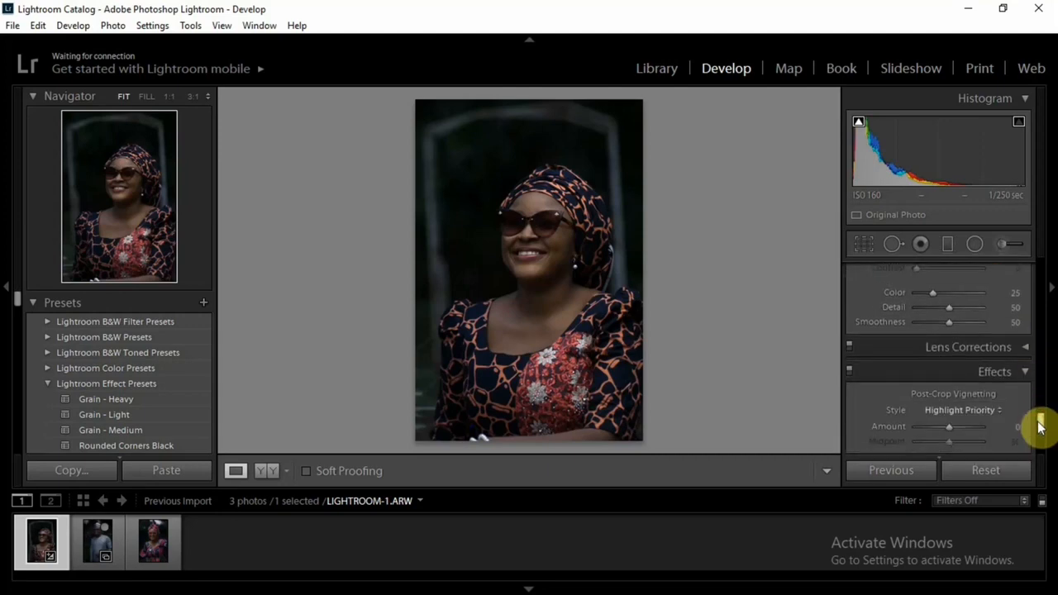
pyautogui.click(1025, 349)
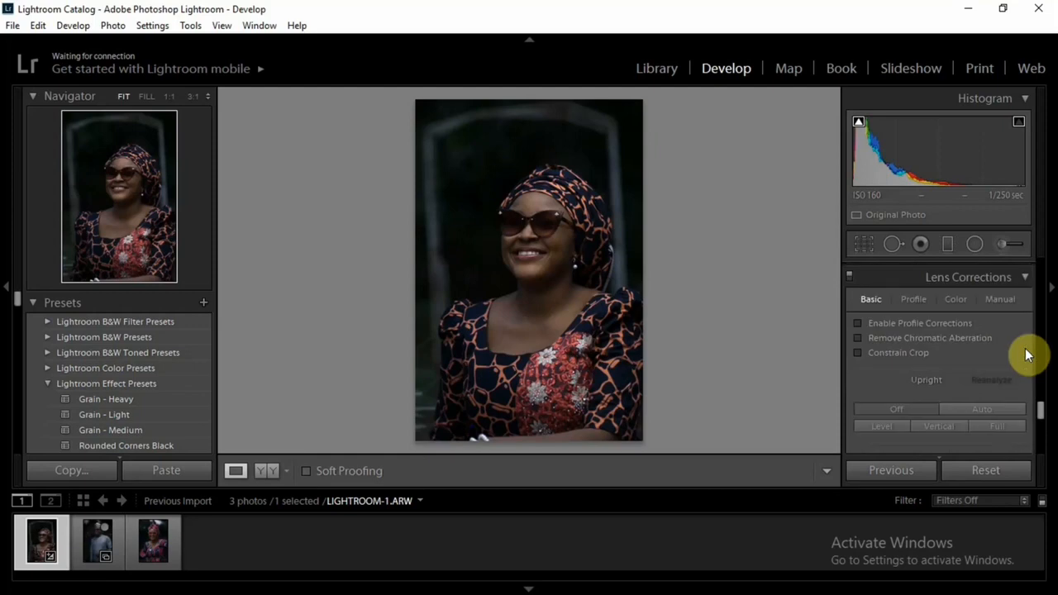
pyautogui.click(1022, 278)
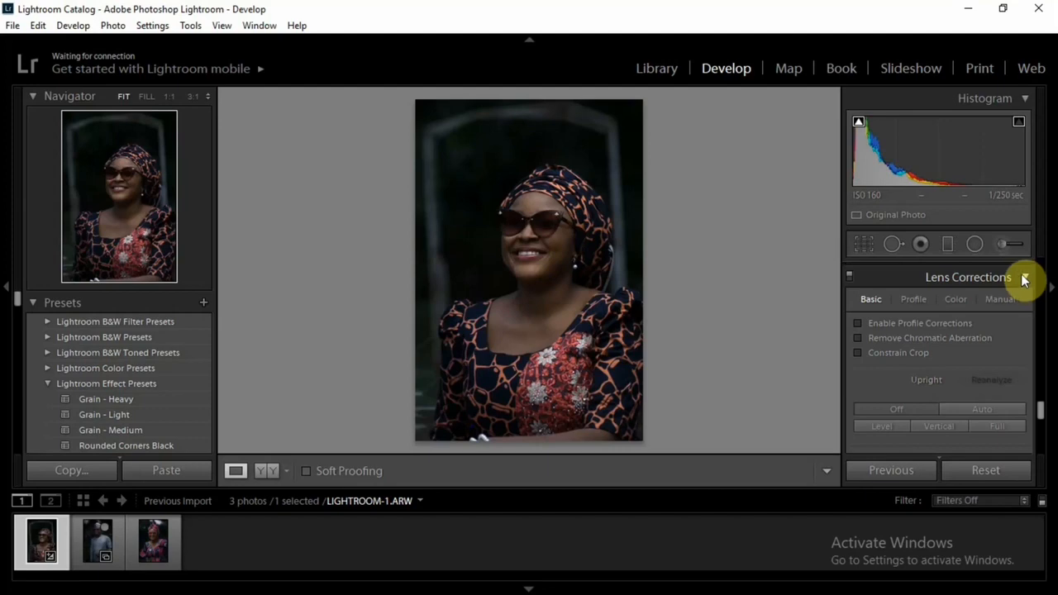
pyautogui.click(1025, 303)
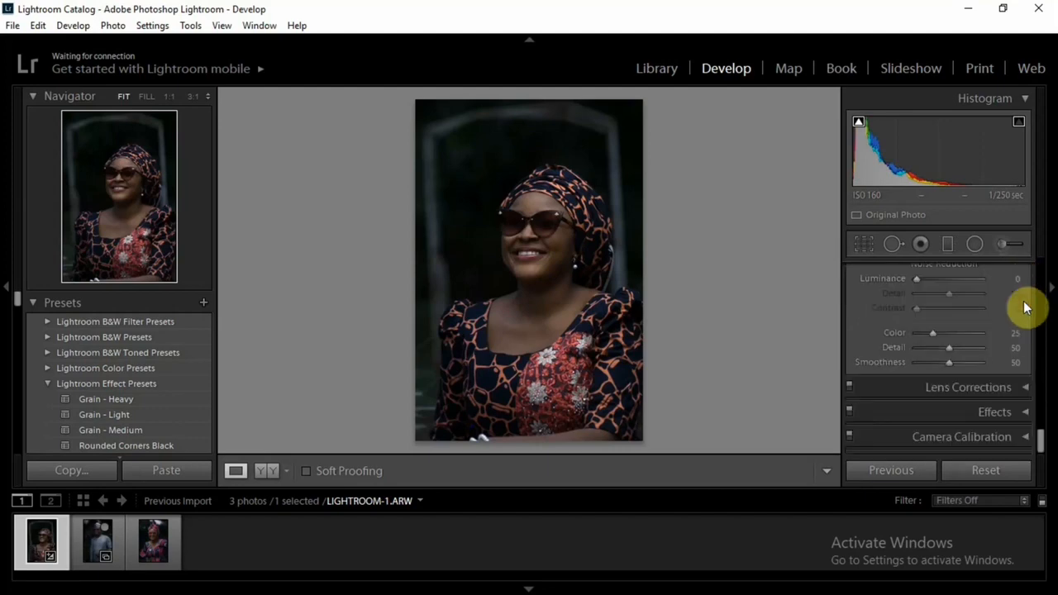
pyautogui.click(1029, 414)
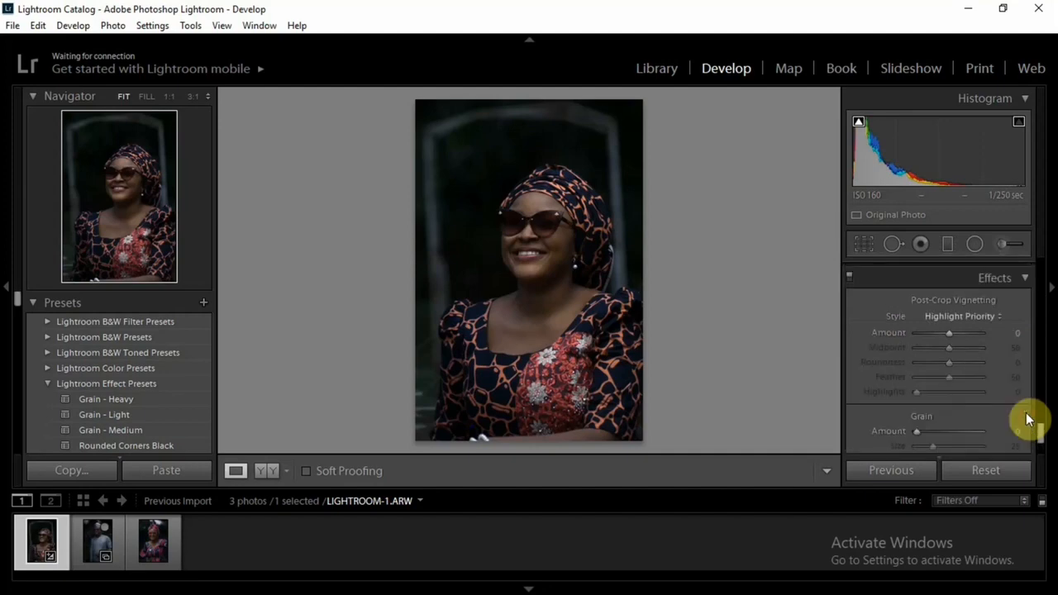
pyautogui.moveTo(950, 332)
pyautogui.mouseDown()
pyautogui.moveTo(931, 334)
pyautogui.moveTo(944, 338)
pyautogui.mouseUp()
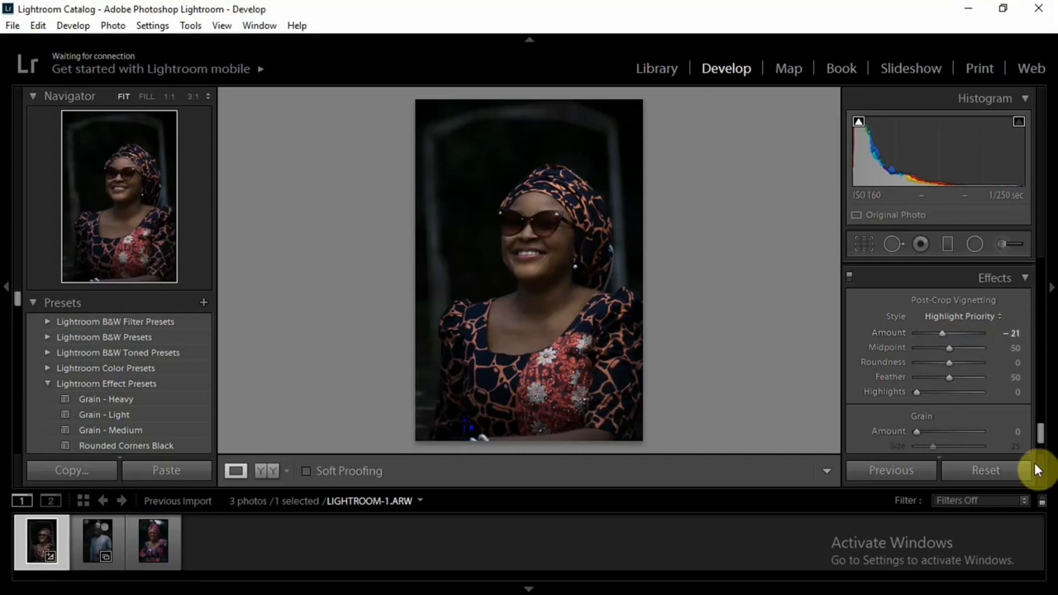
pyautogui.moveTo(1039, 432); pyautogui.dragTo(1040, 450)
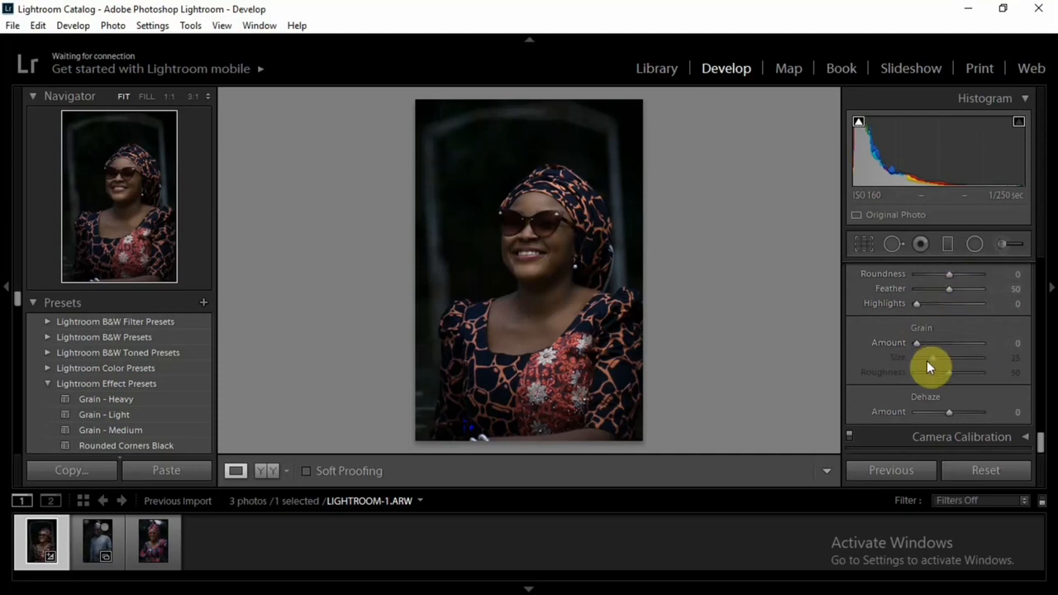
# Review the Camera Calibration settings, from process and profile to the shadow tint and the red, green and blue primaries.
pyautogui.click(1023, 437)
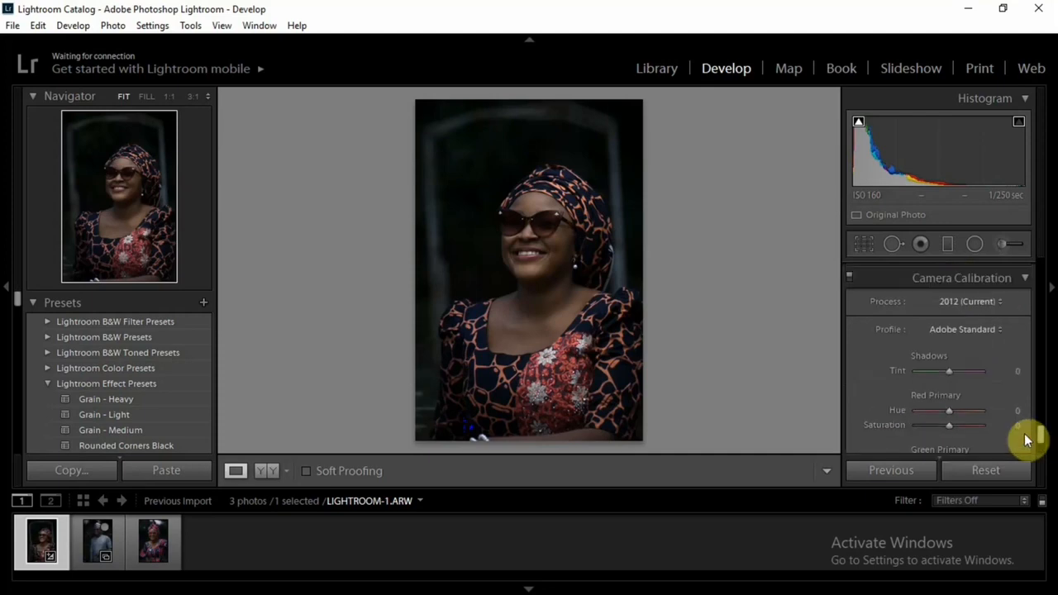
pyautogui.scroll(-2, 1043, 445)
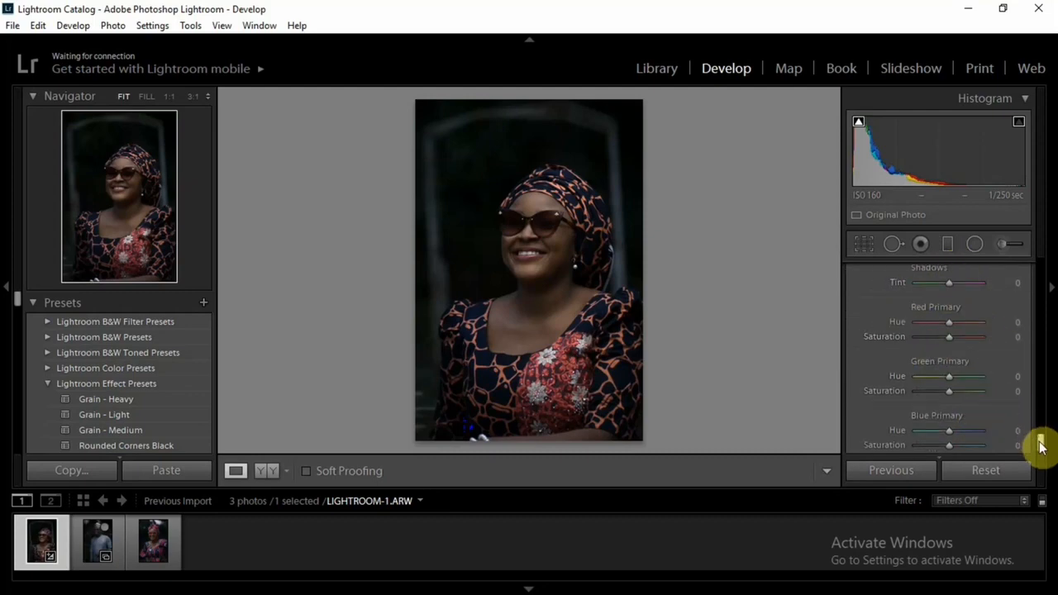
pyautogui.scroll(2, 1040, 438)
pyautogui.scroll(1, 1042, 440)
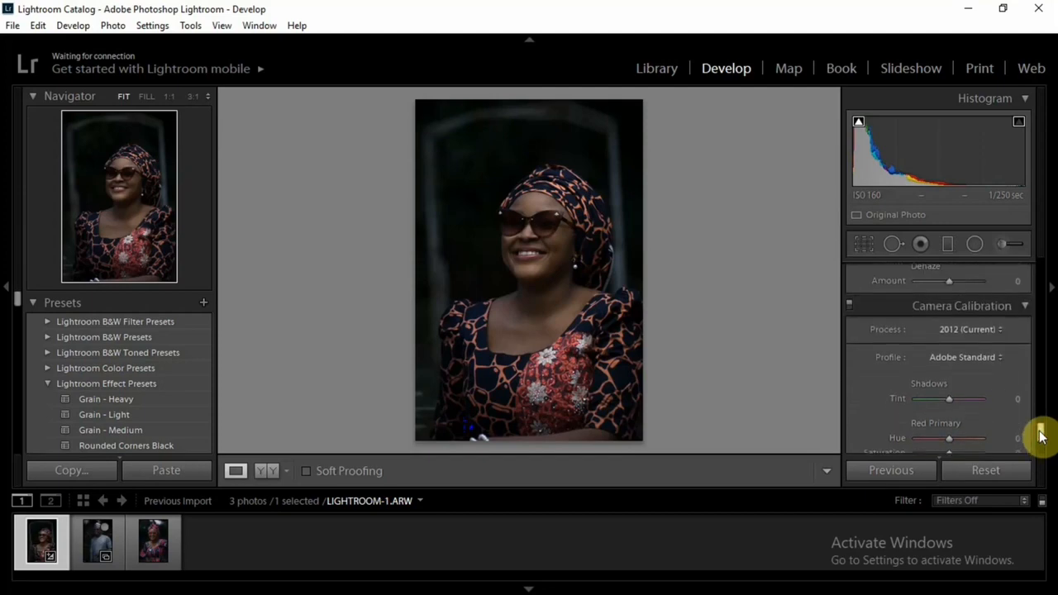
pyautogui.scroll(-2, 1041, 440)
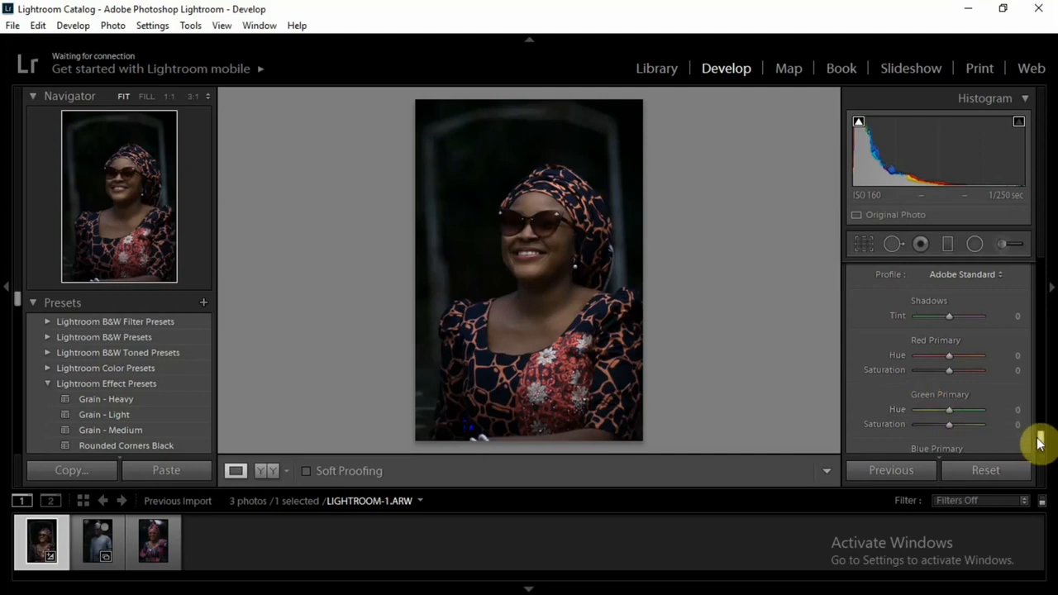
pyautogui.moveTo(1041, 445); pyautogui.dragTo(1043, 423)
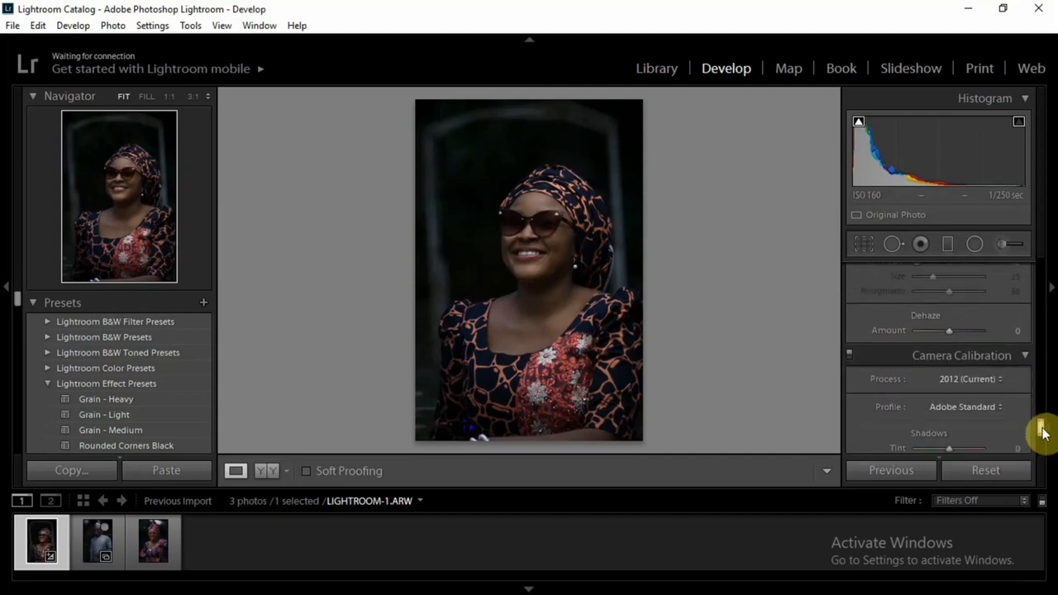
pyautogui.click(1024, 358)
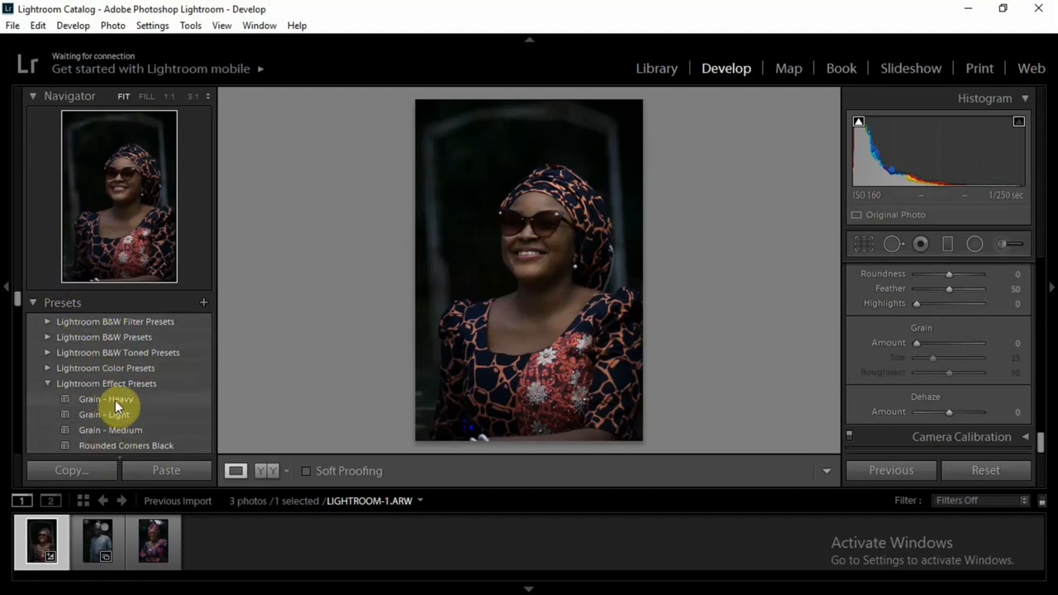
# Try the Grain - Medium effect preset and the 07 Pro. Portrait [H2O] preset on the photo.
pyautogui.click(130, 429)
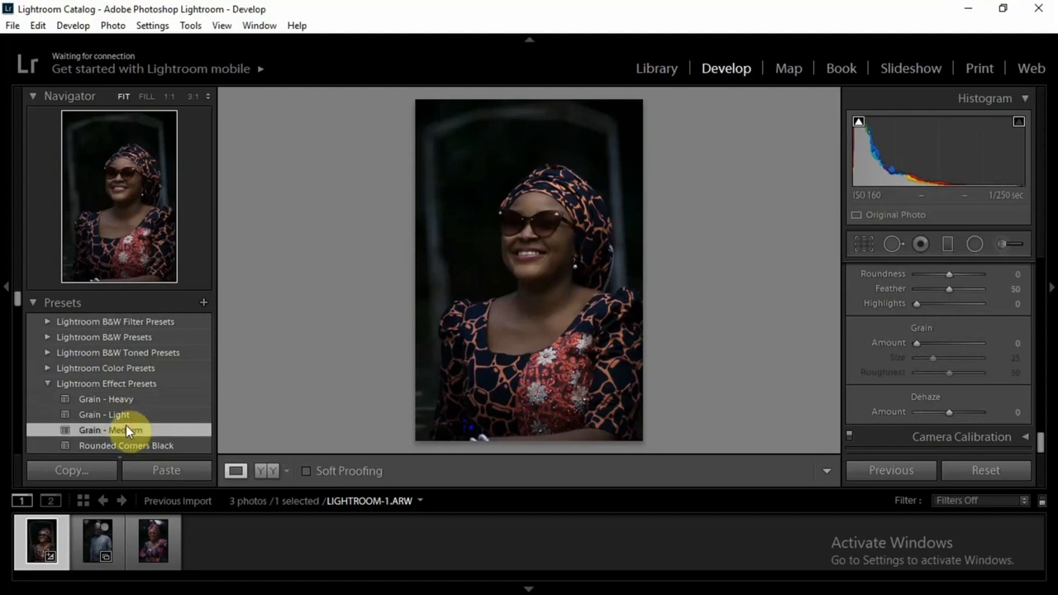
pyautogui.scroll(-3, 122, 418)
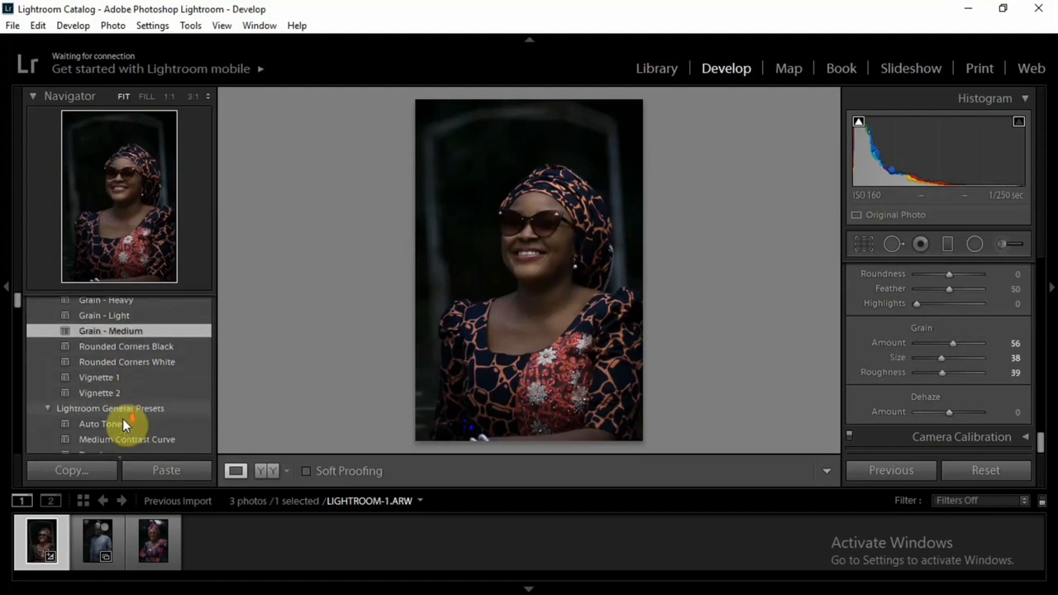
pyautogui.scroll(-7, 122, 424)
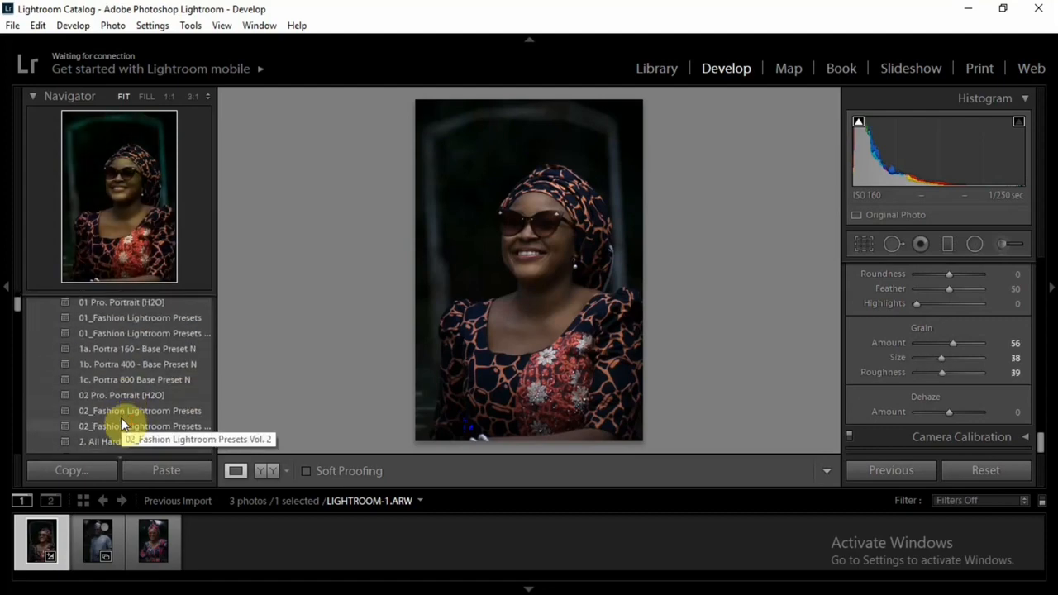
pyautogui.scroll(-5, 123, 424)
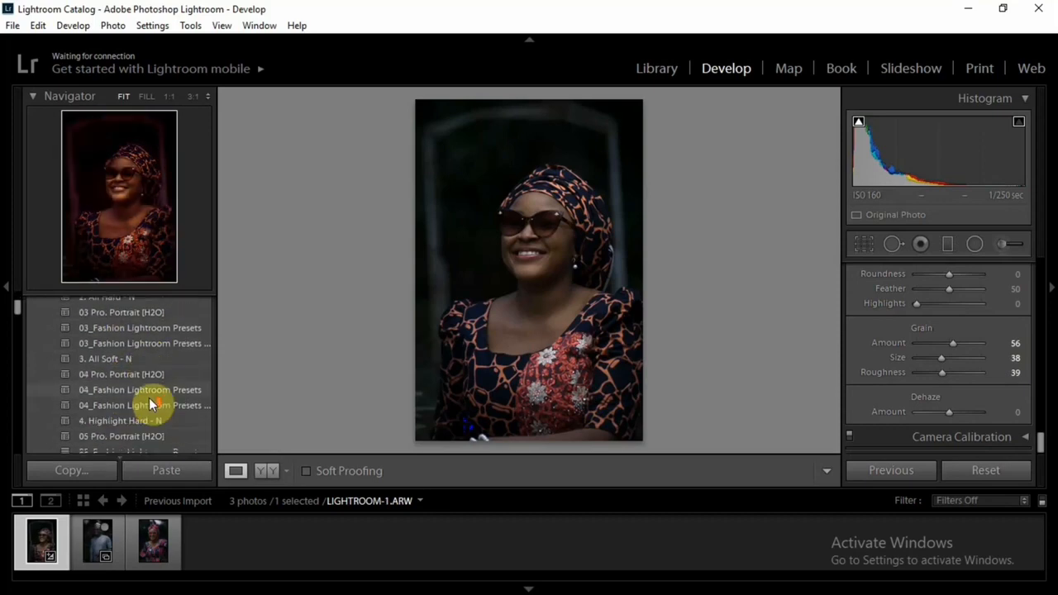
pyautogui.scroll(-4, 150, 403)
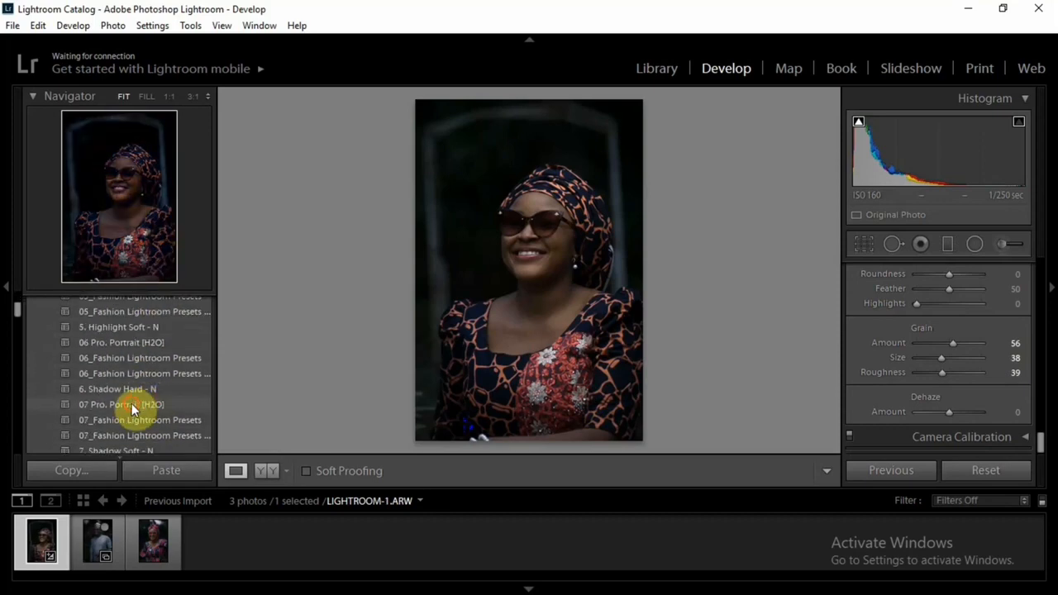
pyautogui.click(132, 405)
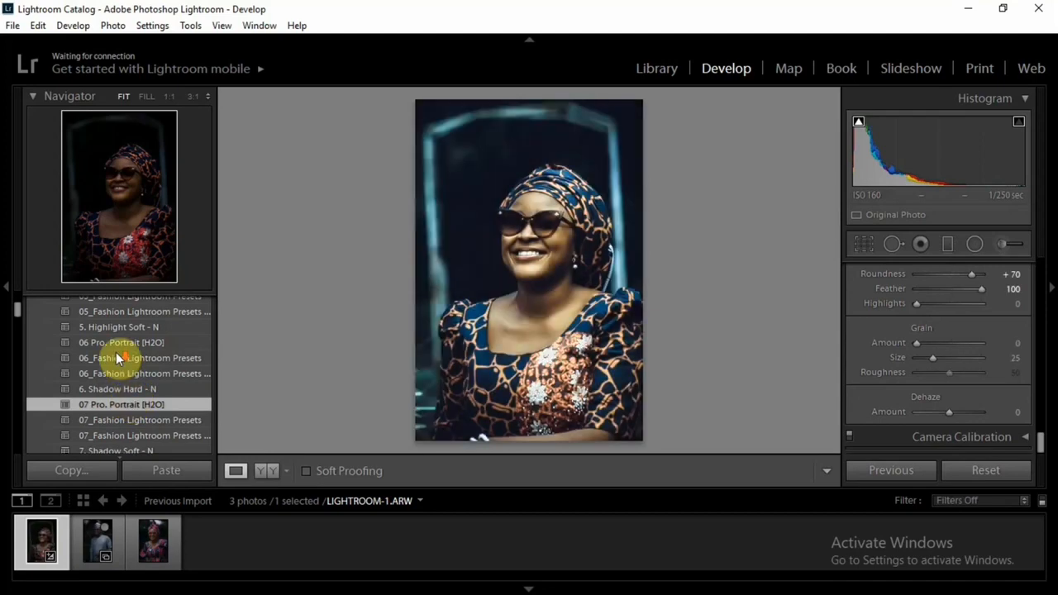
# Try the HDR Fashion LR Process 3 preset, and undo both it and the 07 Pro. Portrait [H2O] preset.
pyautogui.scroll(-5, 116, 352)
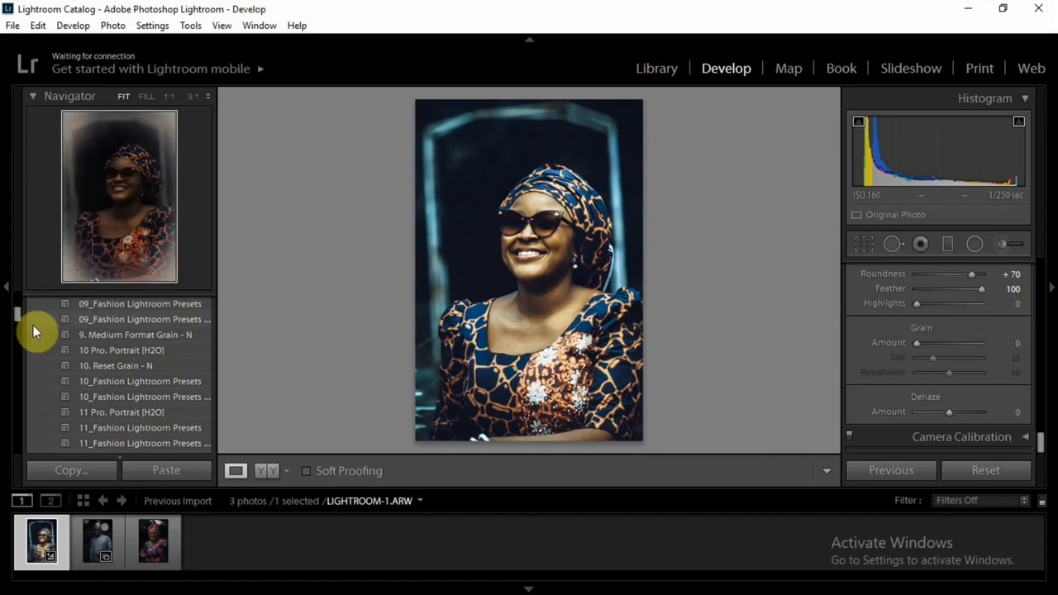
pyautogui.moveTo(20, 319); pyautogui.dragTo(20, 357)
pyautogui.scroll(-5, 87, 358)
pyautogui.click(98, 362)
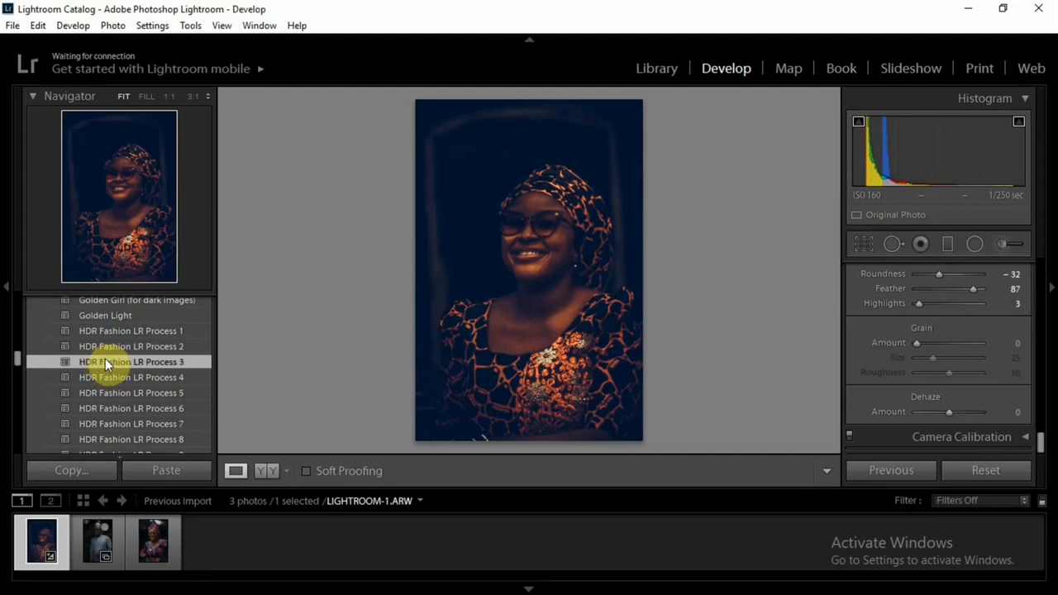
pyautogui.hotkey('ctrl', 'z')
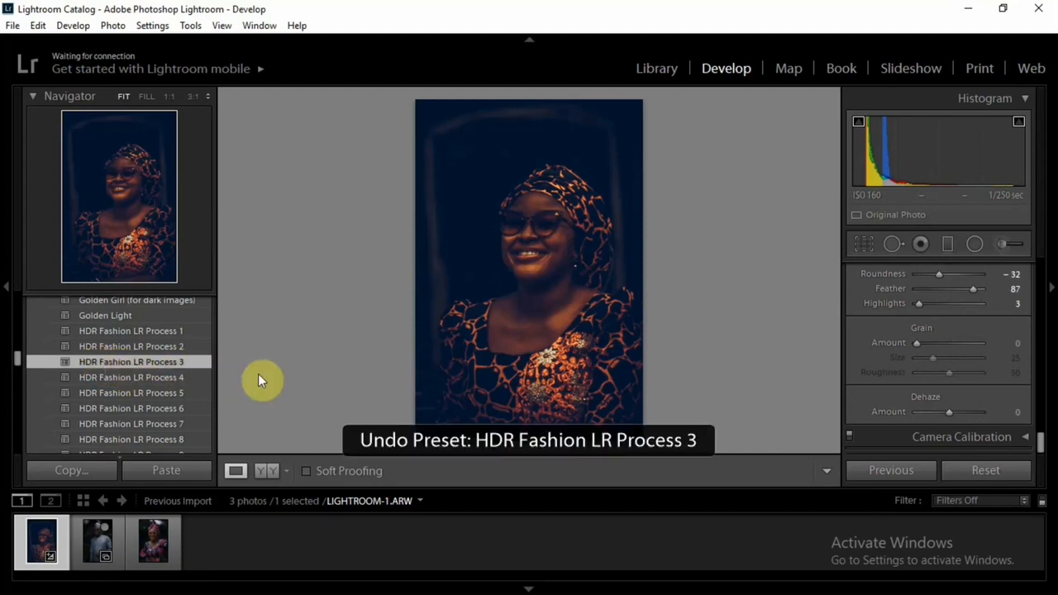
pyautogui.hotkey('ctrl', 'z')
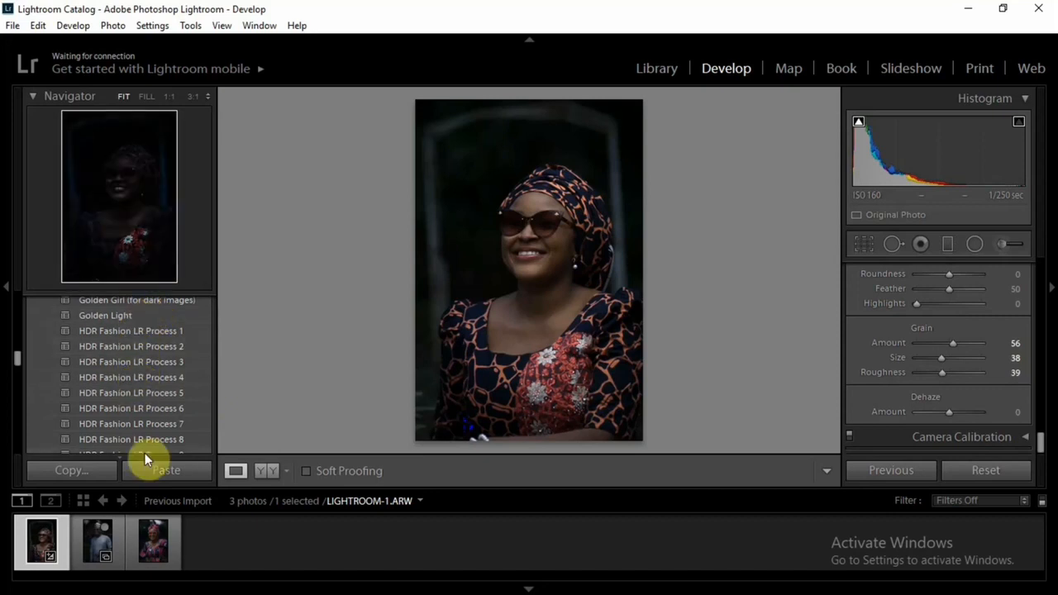
# Apply the HDR Fashion LR Process 6 preset and compare the photo before and after, ending on the edited version.
pyautogui.click(145, 410)
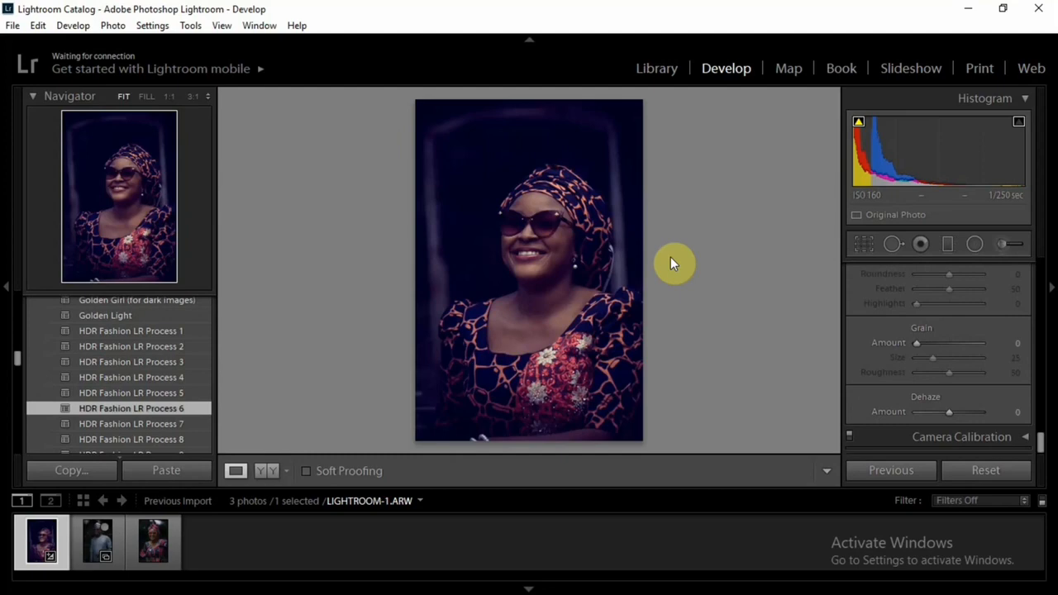
pyautogui.press('\\')
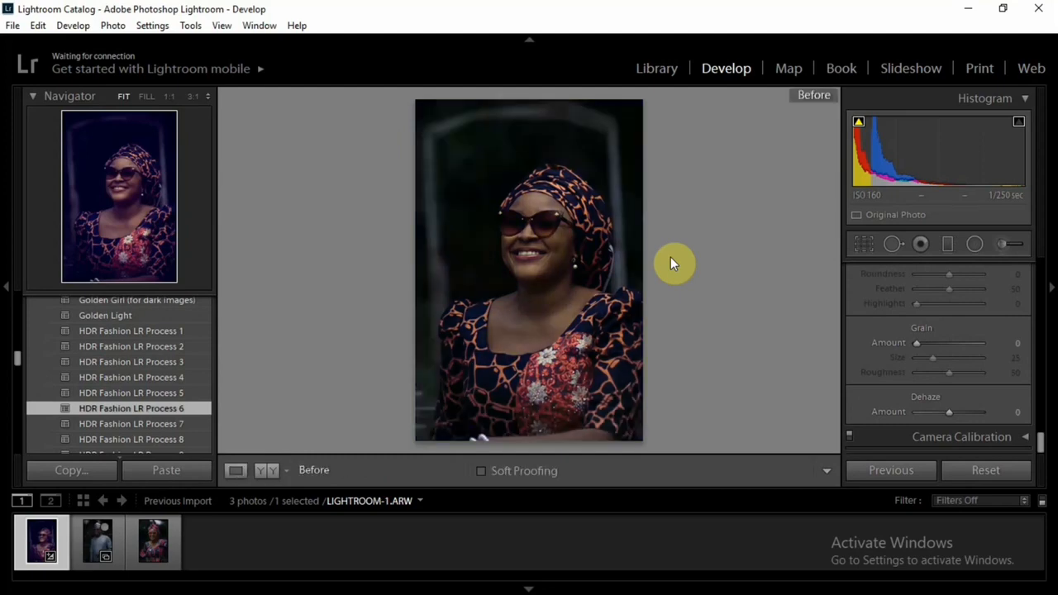
pyautogui.press('\\')
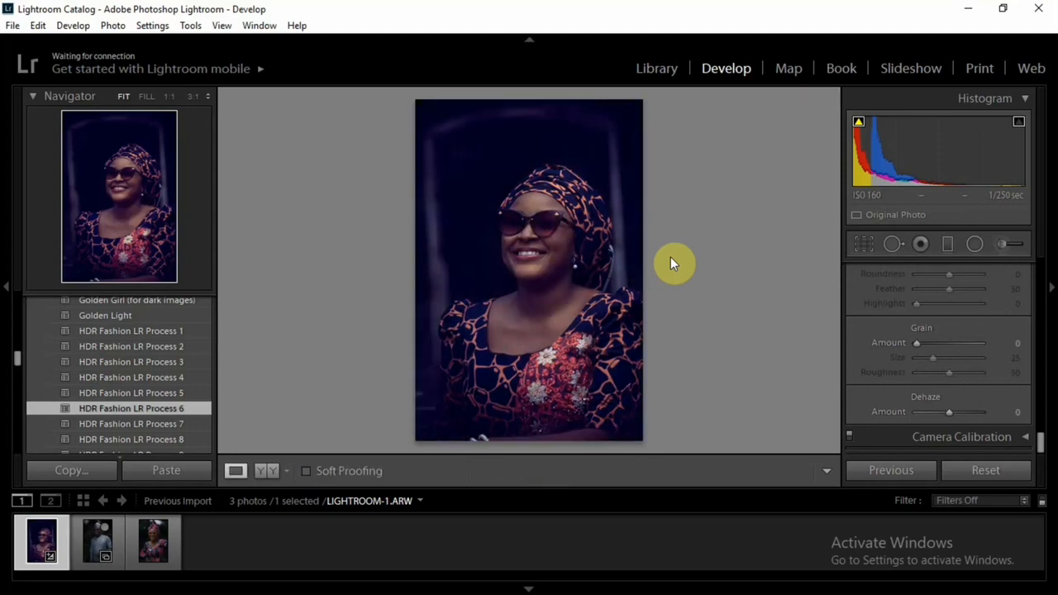
pyautogui.press('\\')
pyautogui.press('\\')
pyautogui.press('\\')
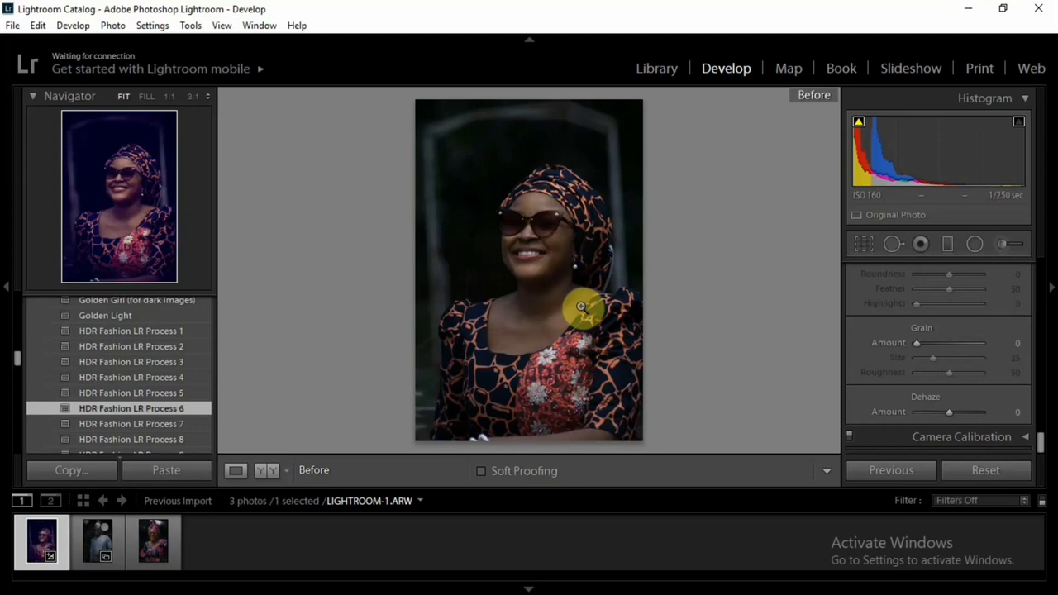
pyautogui.press('\\')
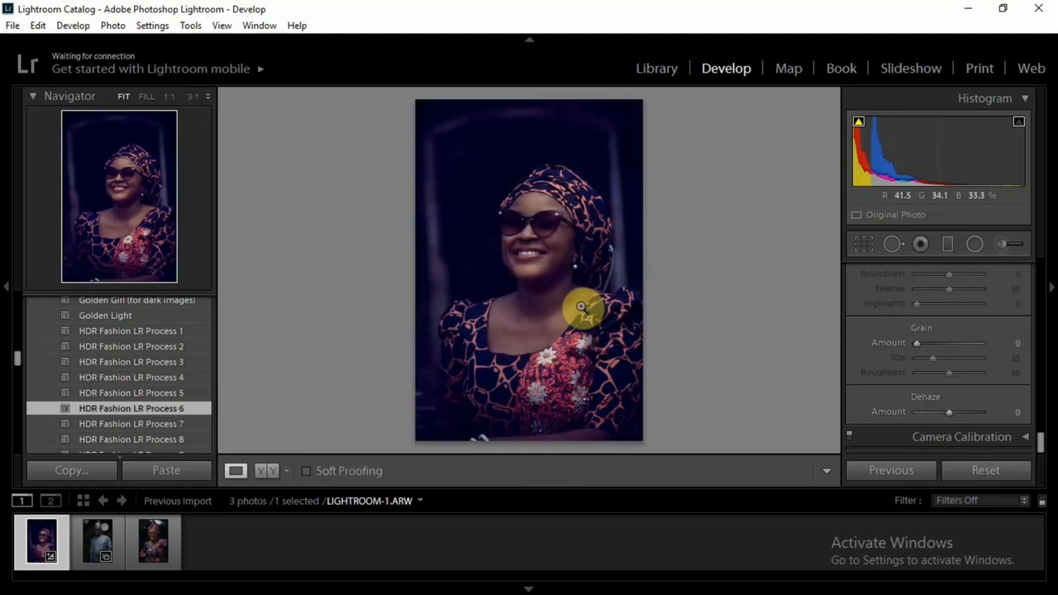